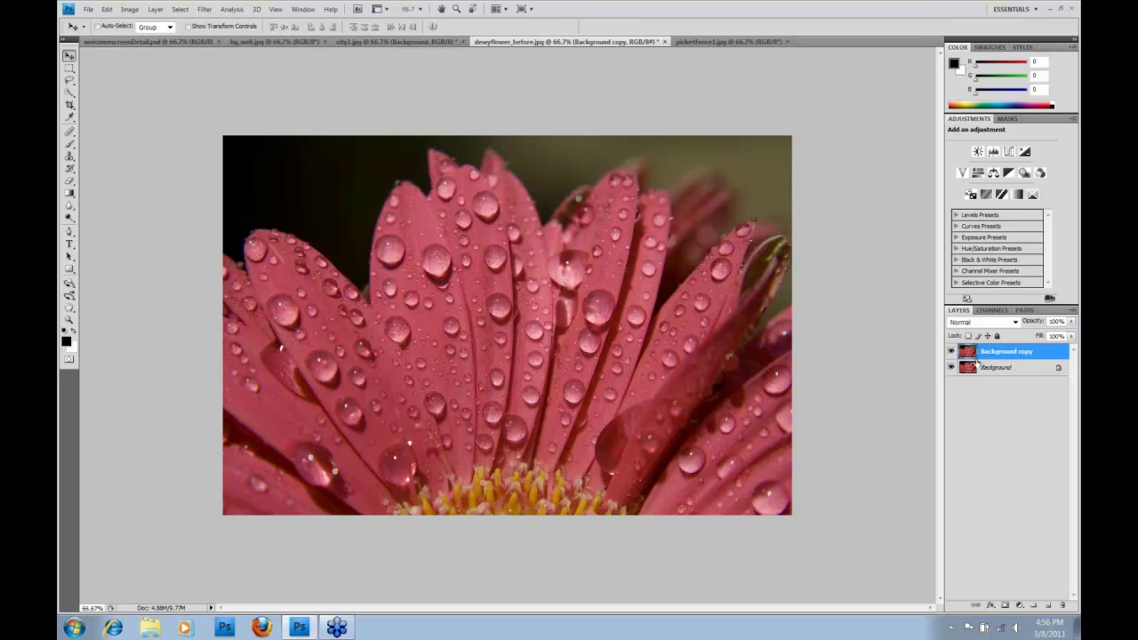
Replace the Background copy with a fresh duplicate of the Background layer and open it in the Topaz Detail 2 filter
{"action": "left_click_drag", "start_coordinate": [995, 355], "coordinate": [1061, 600]}
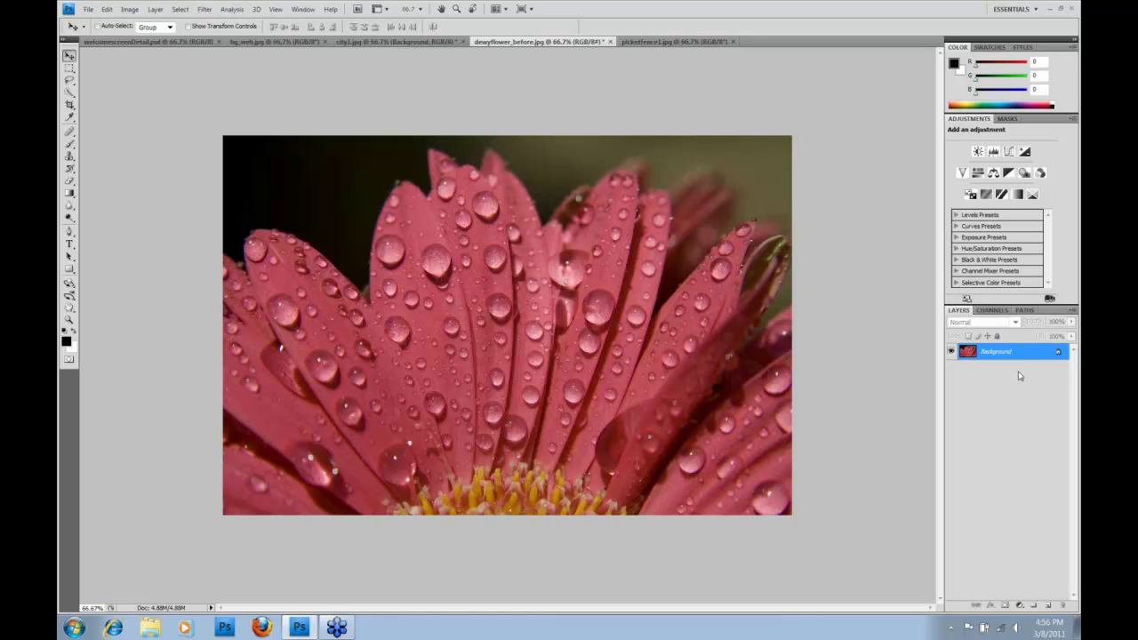
{"action": "left_click_drag", "start_coordinate": [1009, 353], "coordinate": [1048, 605]}
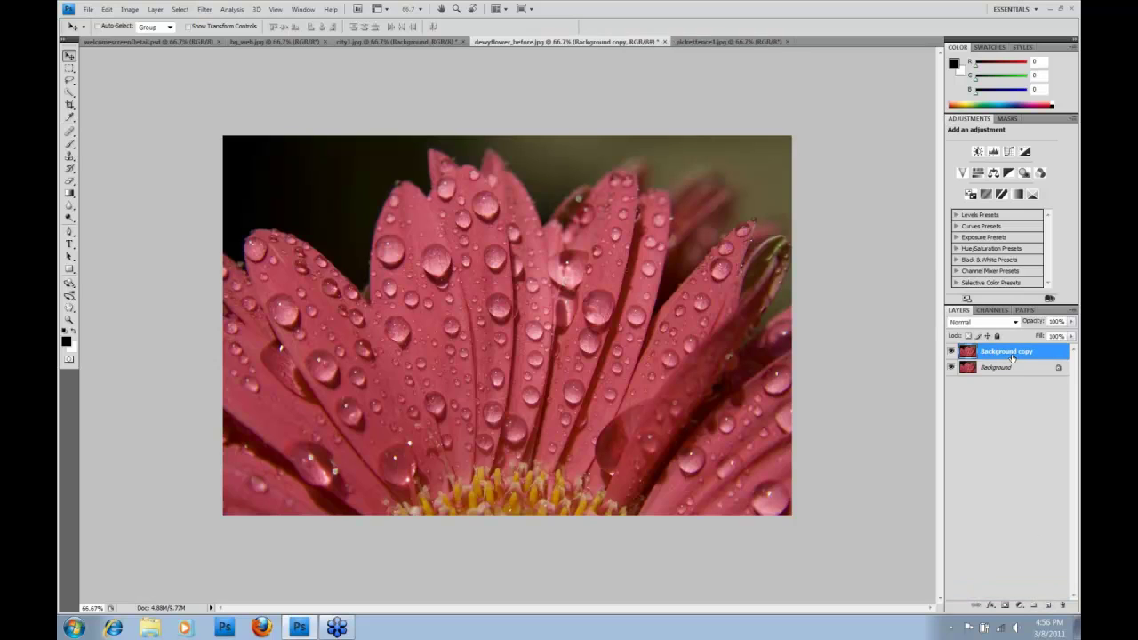
{"action": "left_click", "coordinate": [204, 9]}
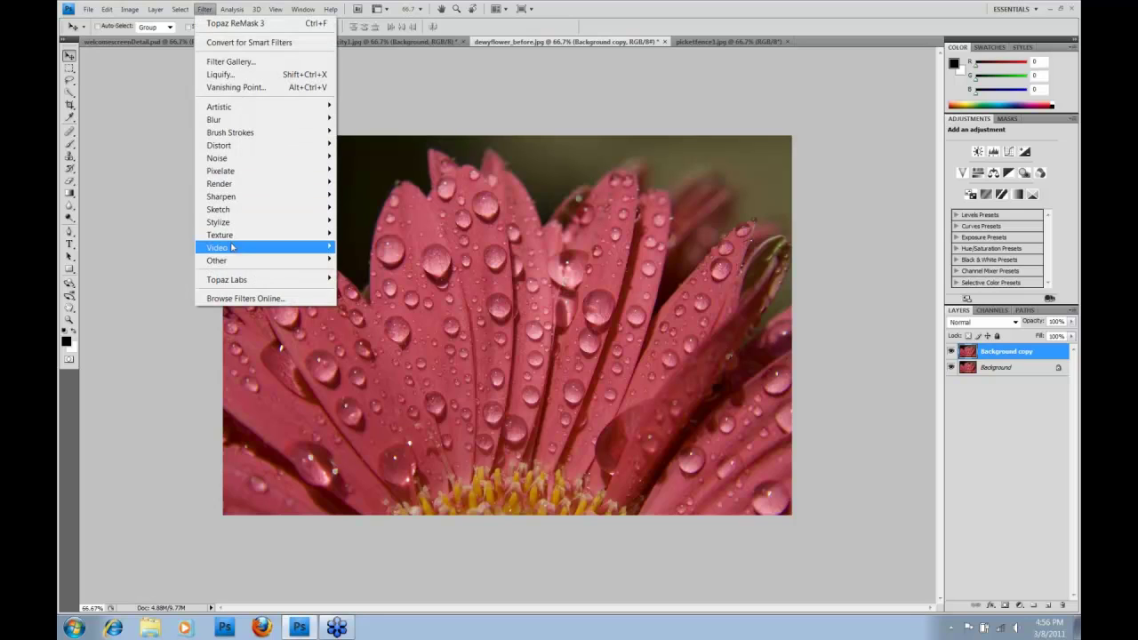
{"action": "mouse_move", "coordinate": [242, 281]}
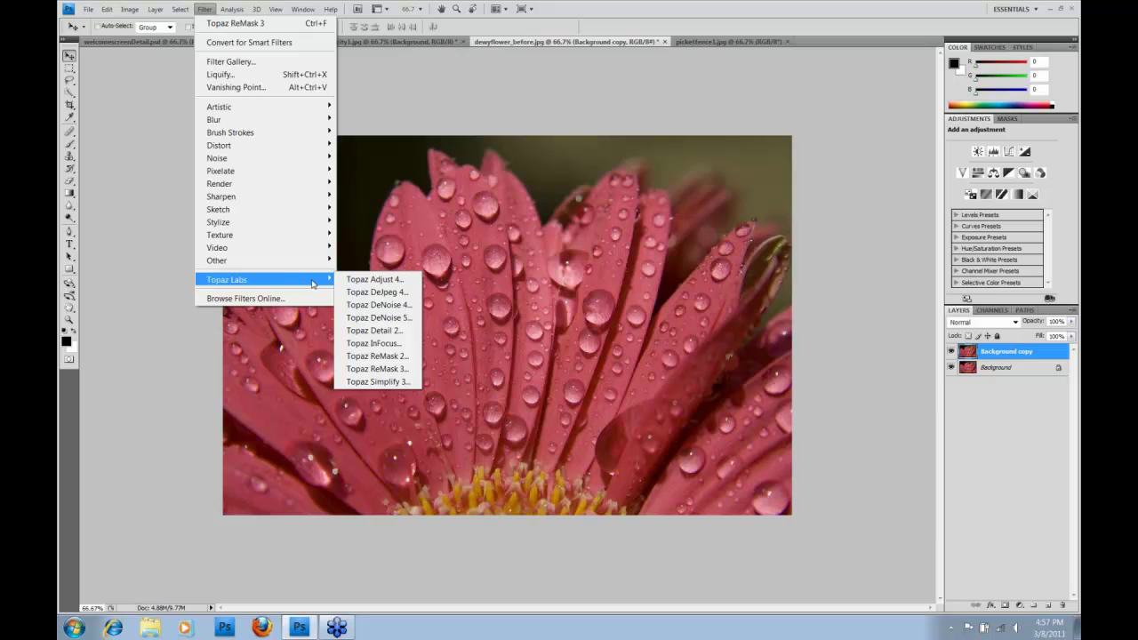
{"action": "left_click", "coordinate": [382, 329]}
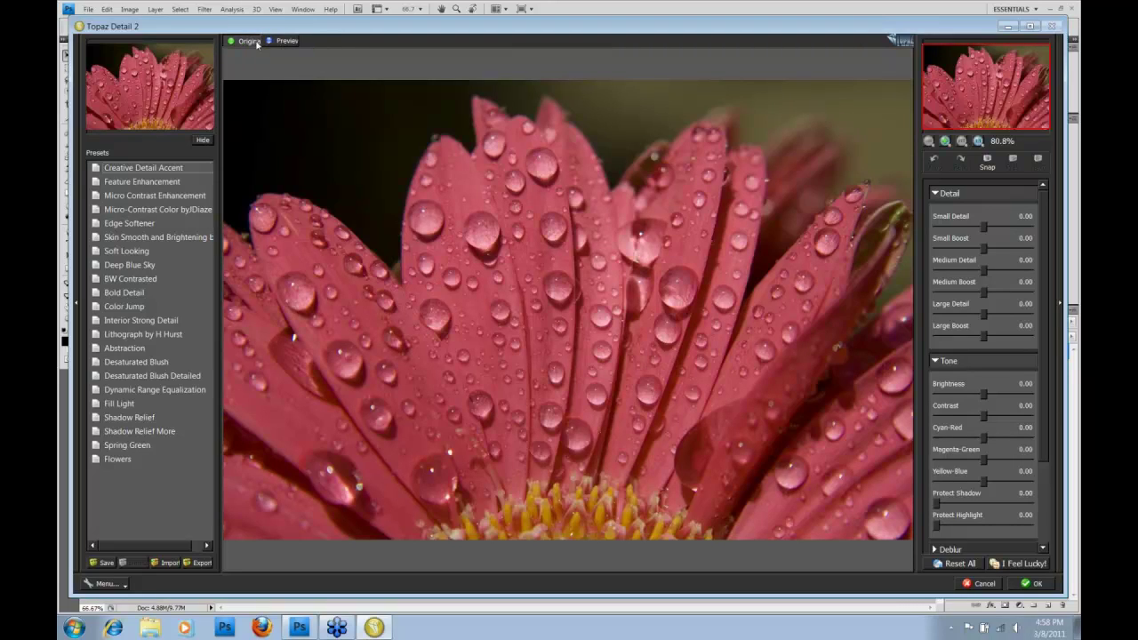
Compare the original flower image with the filter preview by switching between the two views several times
{"action": "left_click", "coordinate": [282, 43]}
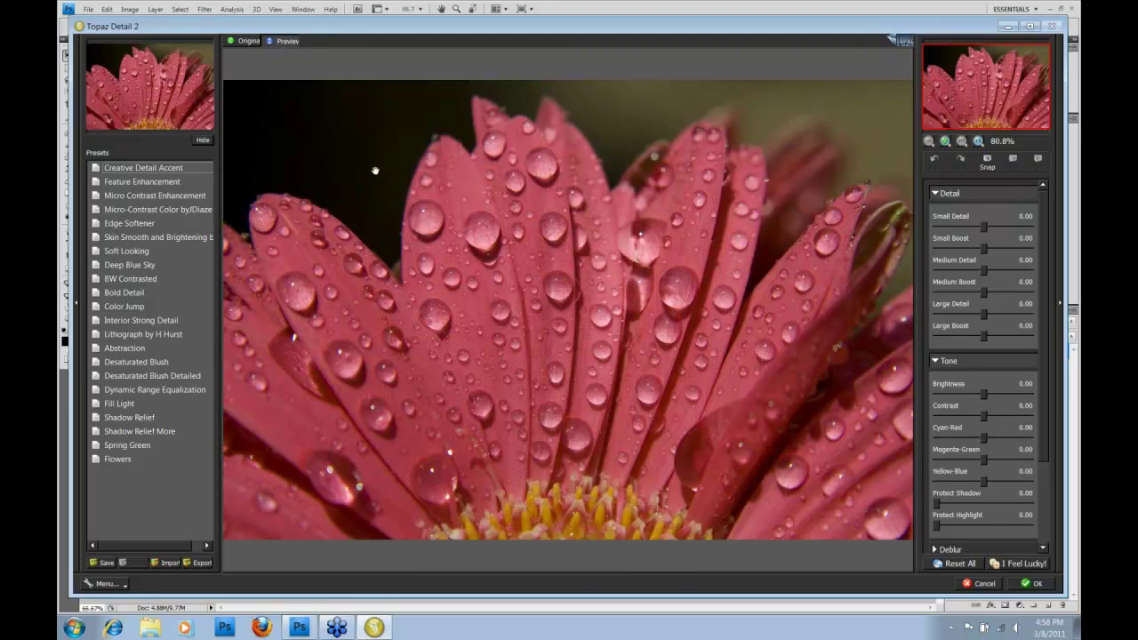
{"action": "left_click", "coordinate": [250, 41]}
{"action": "left_click", "coordinate": [280, 42]}
{"action": "left_click", "coordinate": [354, 130]}
{"action": "left_click", "coordinate": [349, 124]}
{"action": "left_click", "coordinate": [259, 62]}
{"action": "left_click", "coordinate": [258, 62]}
{"action": "left_click", "coordinate": [259, 62]}
{"action": "left_click", "coordinate": [258, 63]}
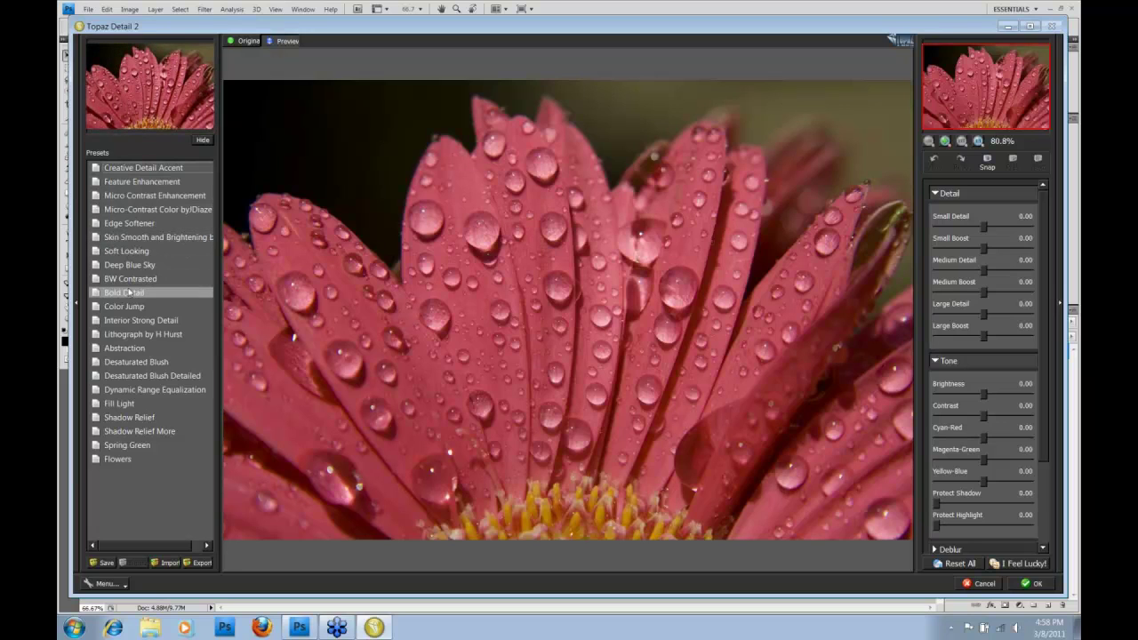
Try the Bold Detail, Dynamic Range Equalization and Abstraction presets on the flower in turn
{"action": "left_click", "coordinate": [128, 293]}
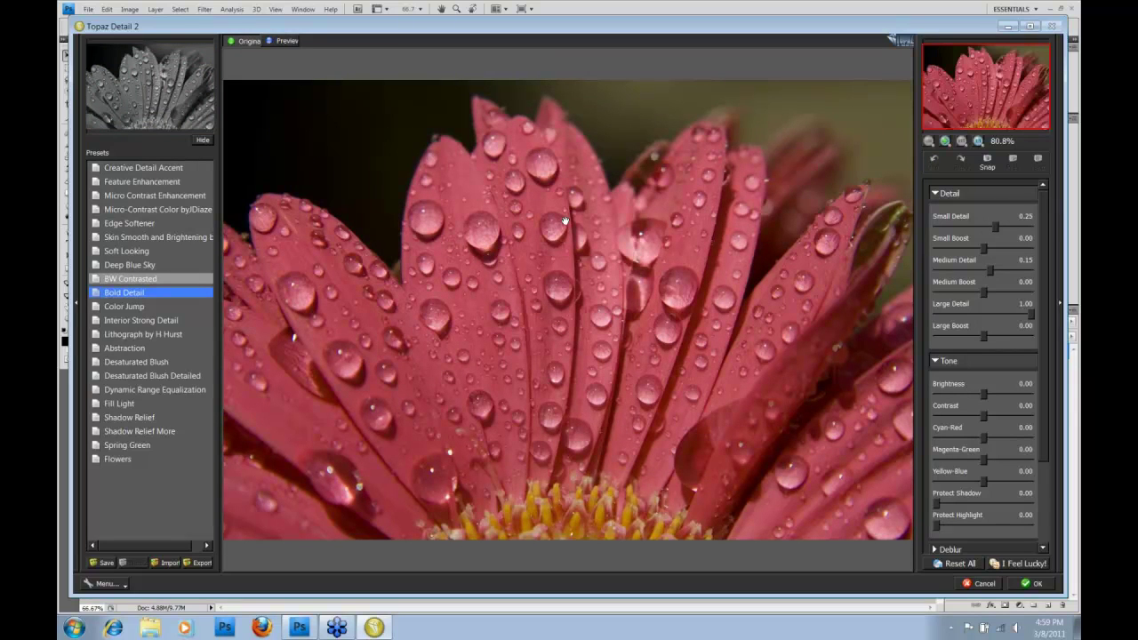
{"action": "left_click", "coordinate": [155, 388]}
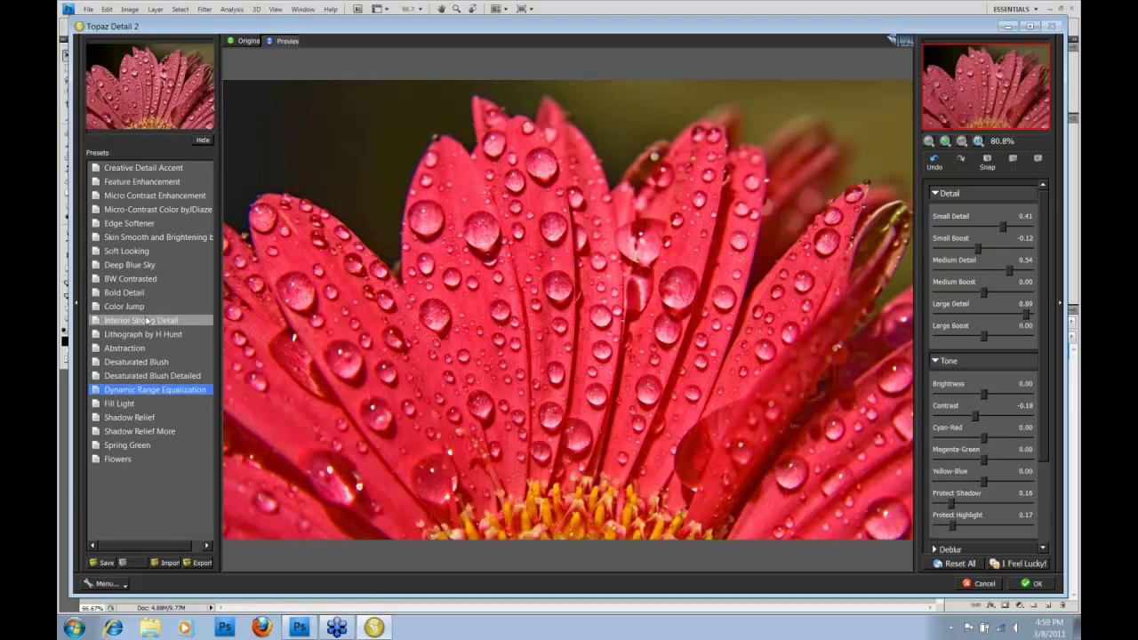
{"action": "left_click", "coordinate": [131, 347]}
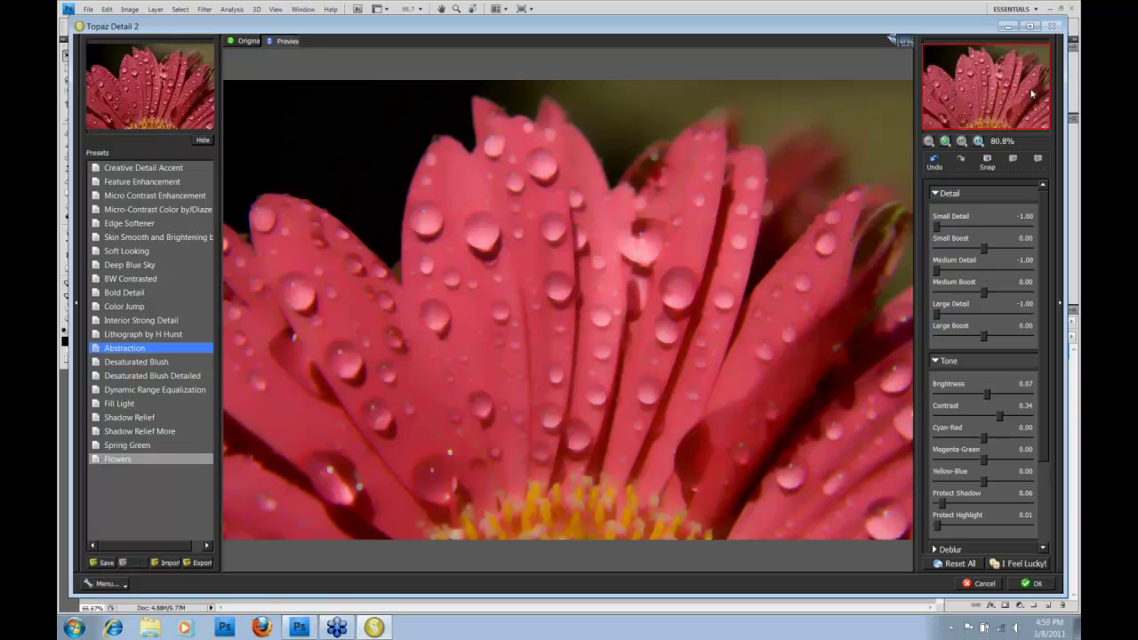
Examine the Abstraction effect on the upper petals at 200%, in the fitted view and at 100% magnification
{"action": "left_click", "coordinate": [945, 141]}
{"action": "left_click", "coordinate": [946, 141]}
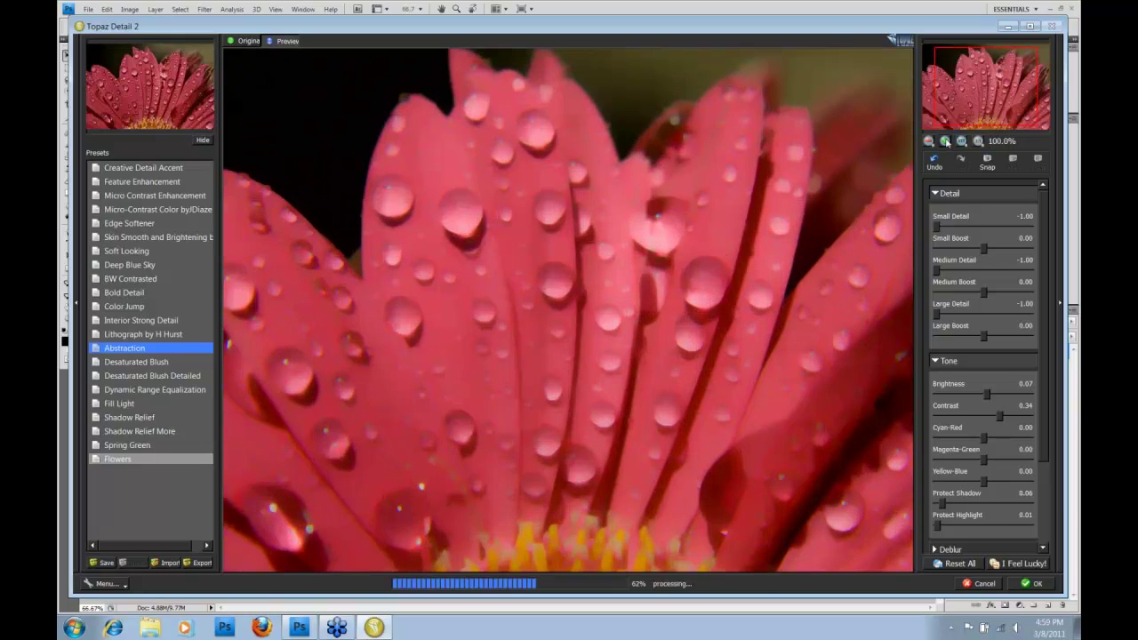
{"action": "left_click", "coordinate": [946, 141]}
{"action": "left_click", "coordinate": [946, 141]}
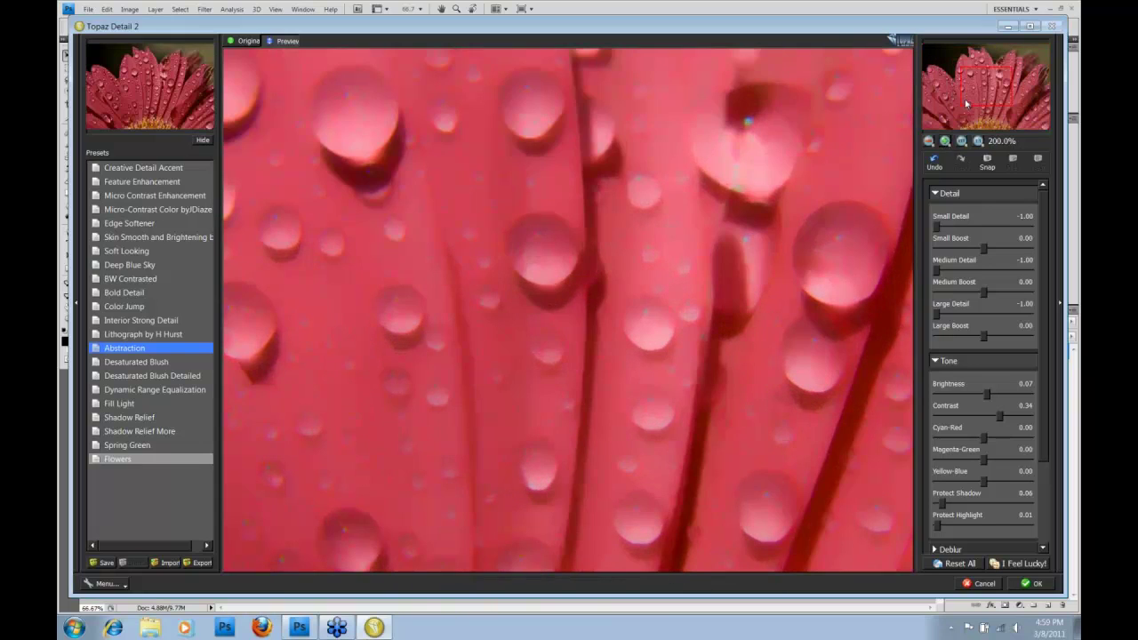
{"action": "left_click_drag", "start_coordinate": [993, 98], "coordinate": [1022, 72]}
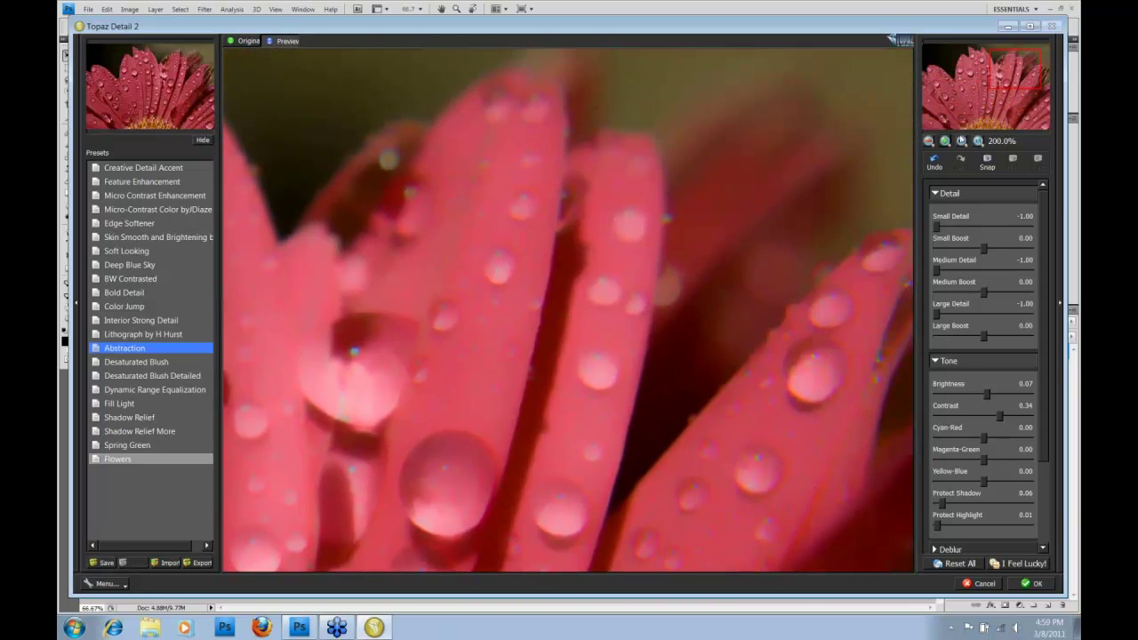
{"action": "left_click", "coordinate": [963, 142]}
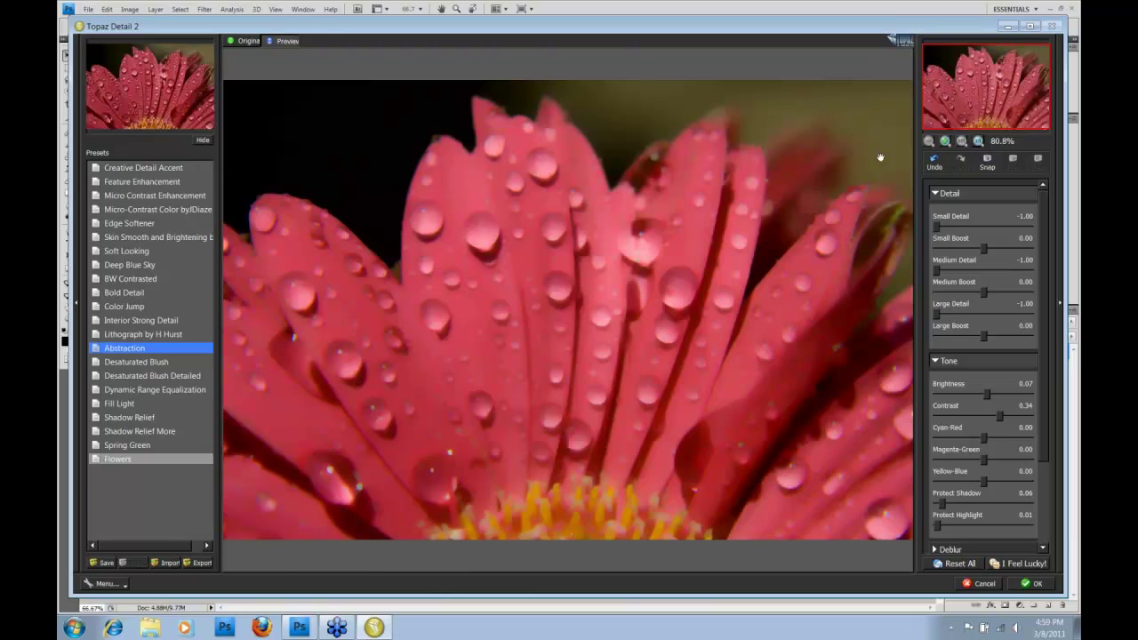
{"action": "left_click", "coordinate": [977, 141]}
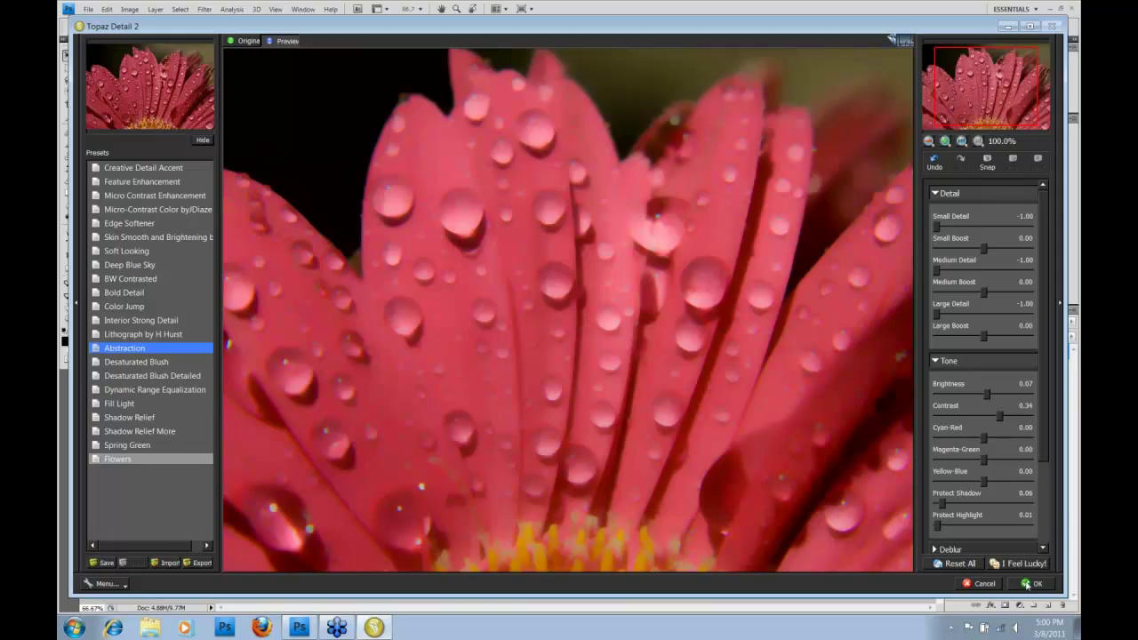
Collapse the Detail, Tone, Deblur and Color adjustment sections, and expand only Detail and Tone again
{"action": "left_click", "coordinate": [944, 196]}
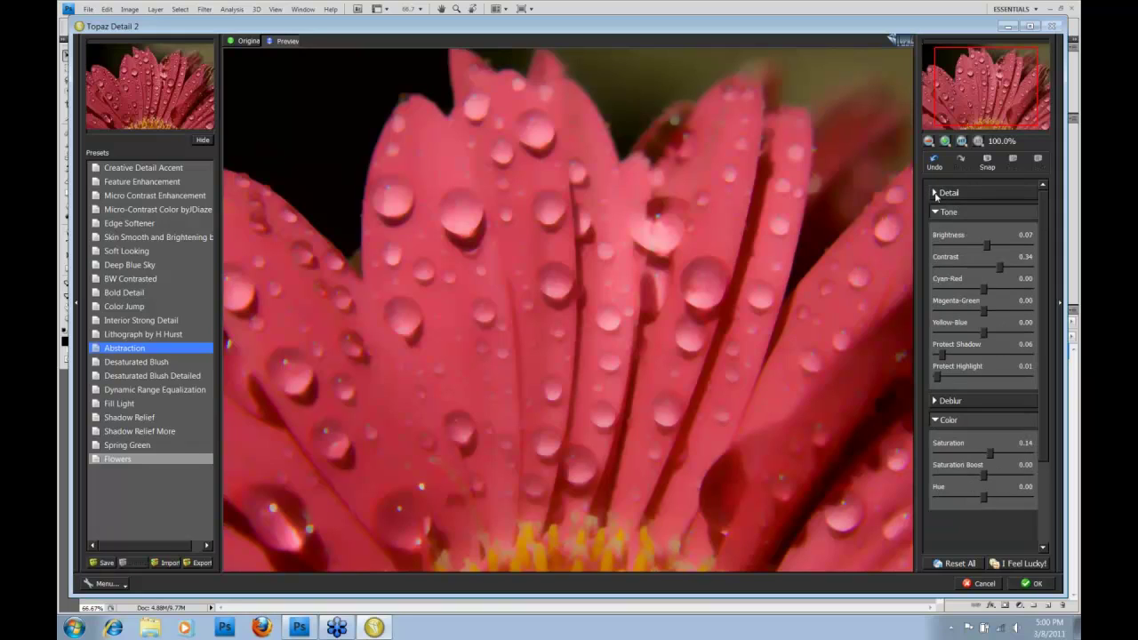
{"action": "left_click", "coordinate": [939, 211]}
{"action": "left_click", "coordinate": [935, 229]}
{"action": "left_click", "coordinate": [936, 252]}
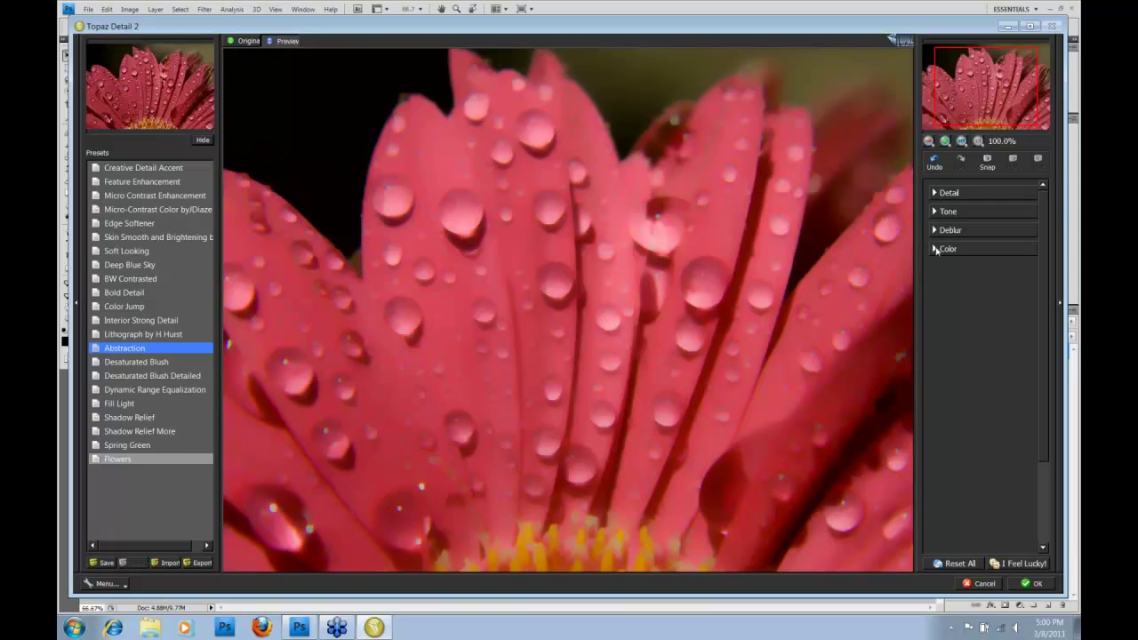
{"action": "left_click", "coordinate": [935, 193]}
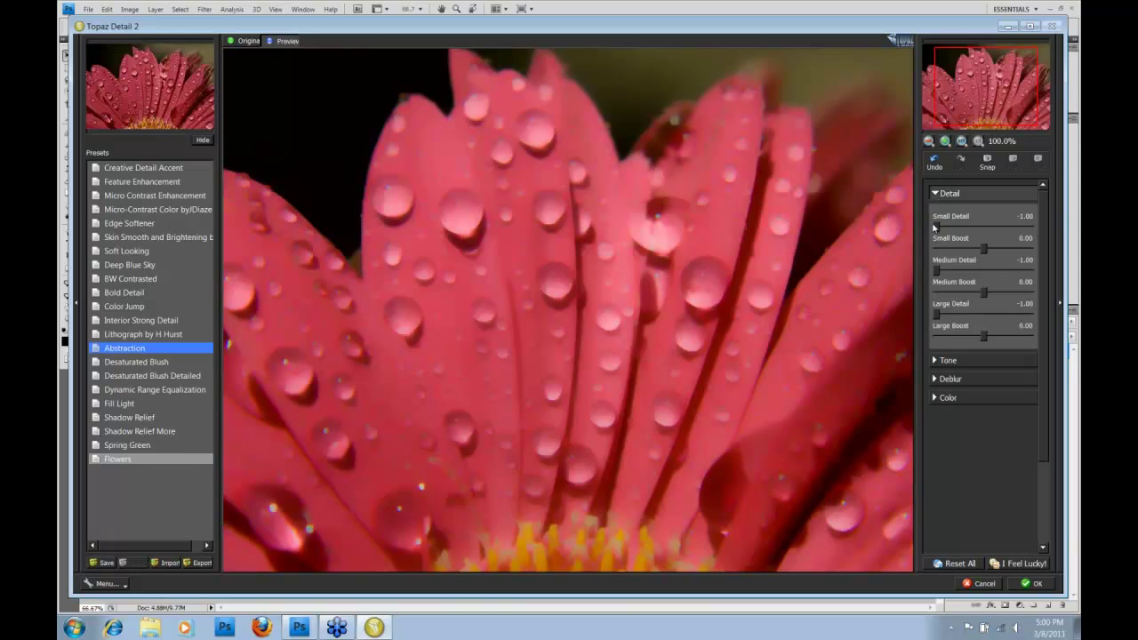
{"action": "left_click", "coordinate": [935, 360]}
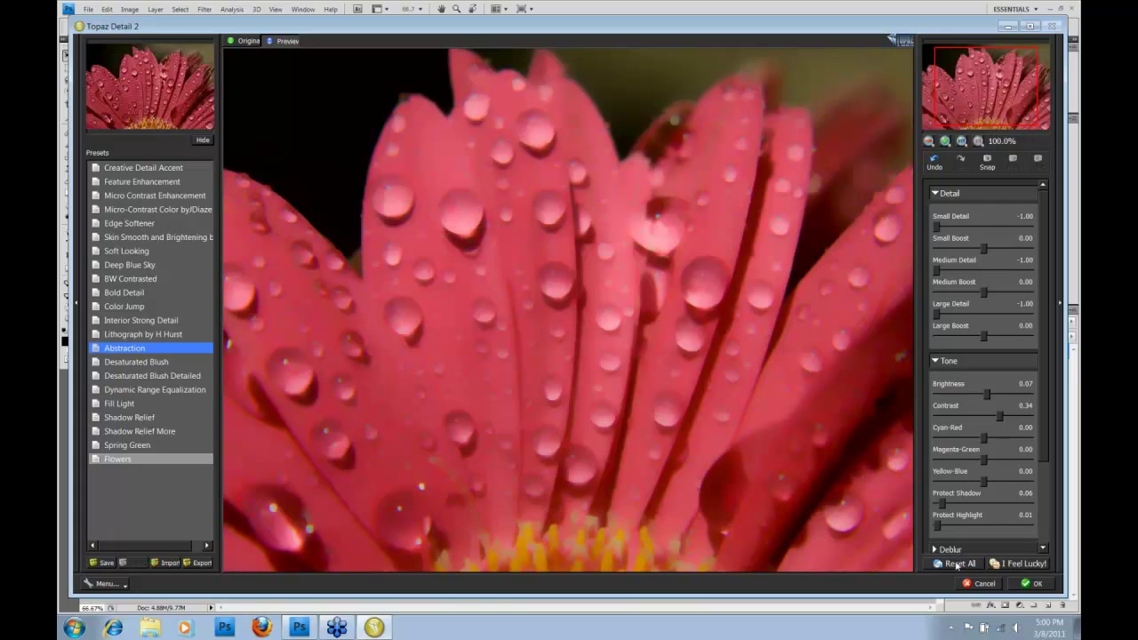
Reset all adjustments, try several random I Feel Lucky looks, and reset everything again
{"action": "left_click", "coordinate": [959, 565]}
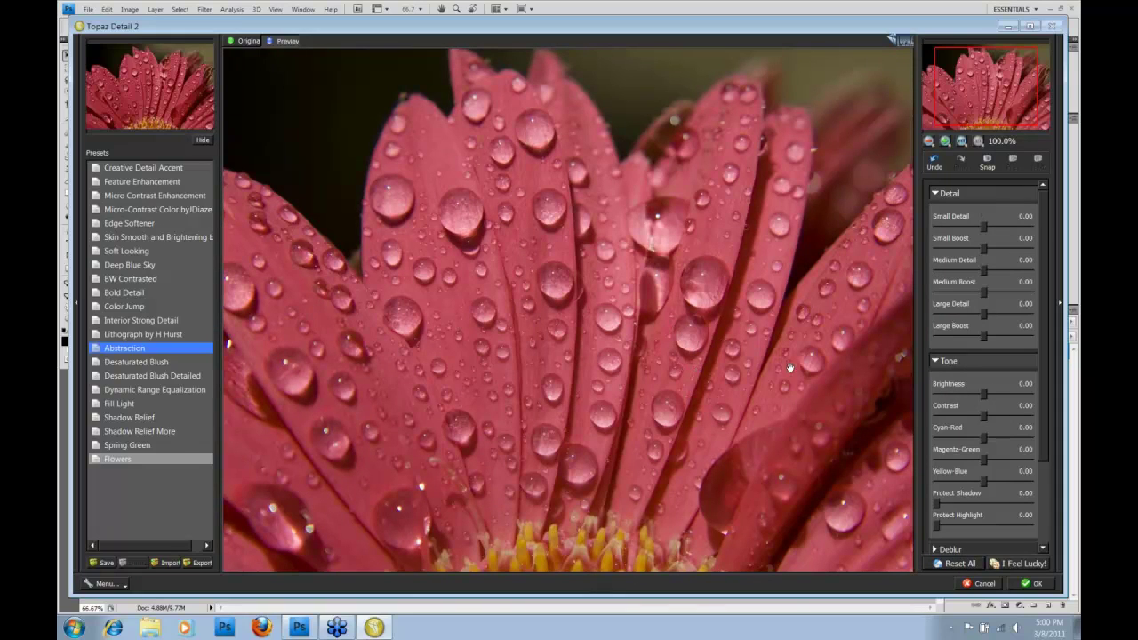
{"action": "left_click", "coordinate": [1022, 565]}
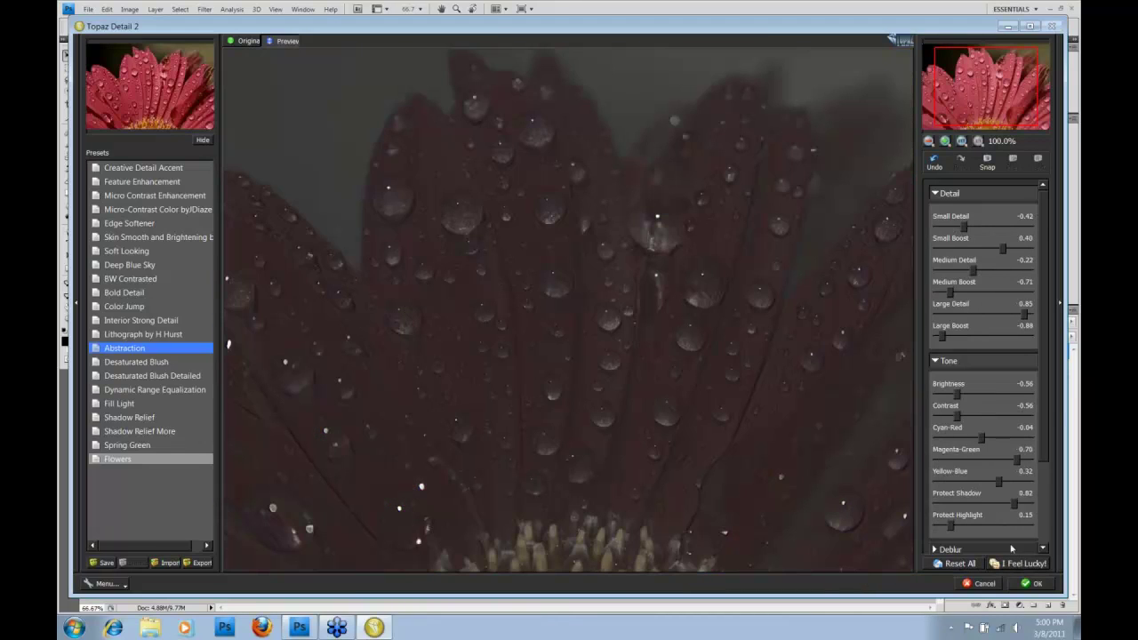
{"action": "left_click", "coordinate": [1018, 565]}
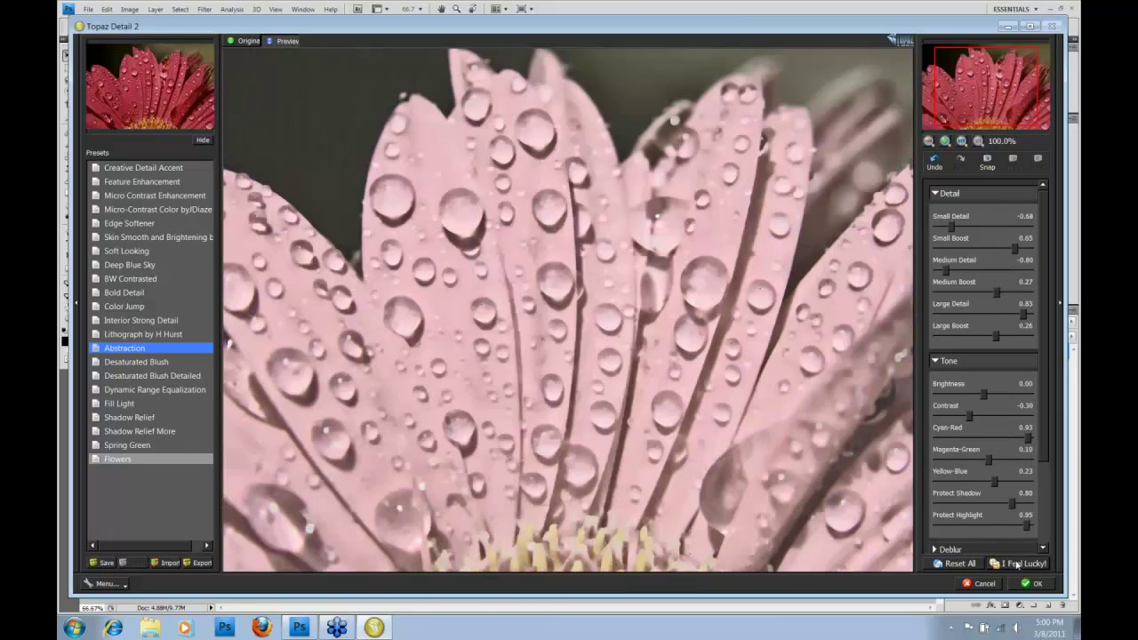
{"action": "left_click", "coordinate": [1017, 565]}
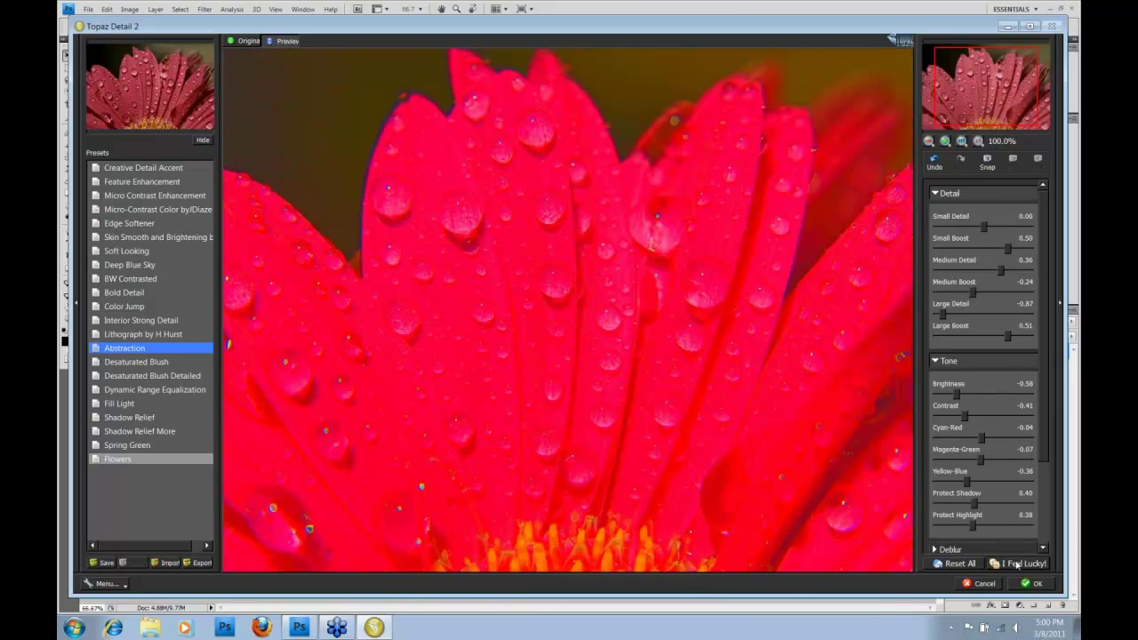
{"action": "left_click", "coordinate": [1018, 565]}
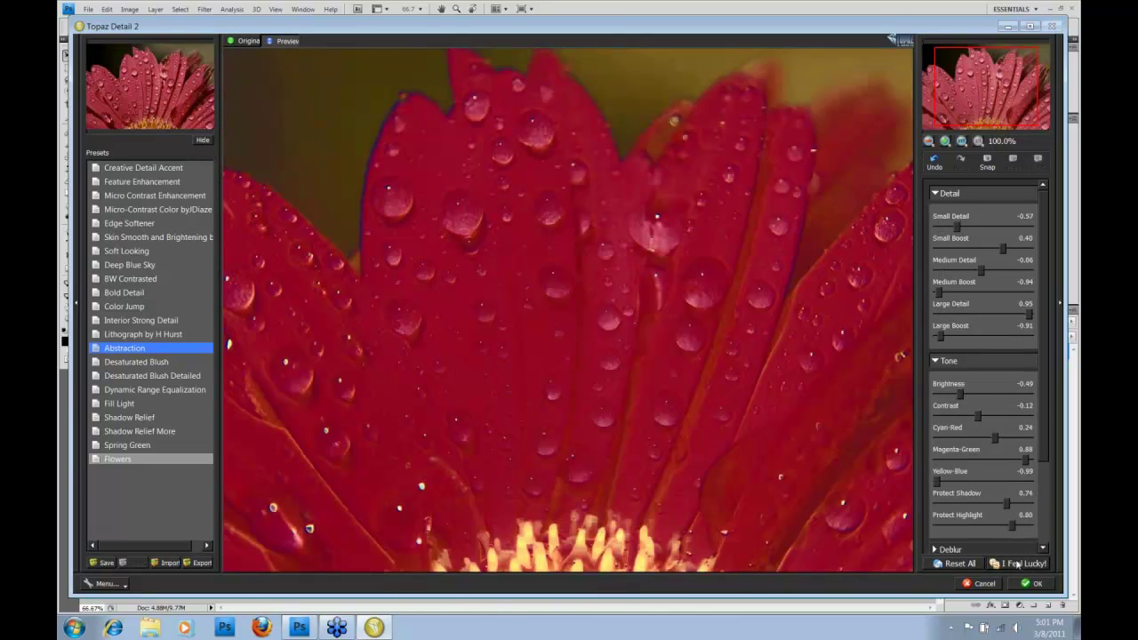
{"action": "left_click", "coordinate": [1018, 566]}
{"action": "left_click", "coordinate": [1018, 566]}
{"action": "left_click", "coordinate": [1017, 565]}
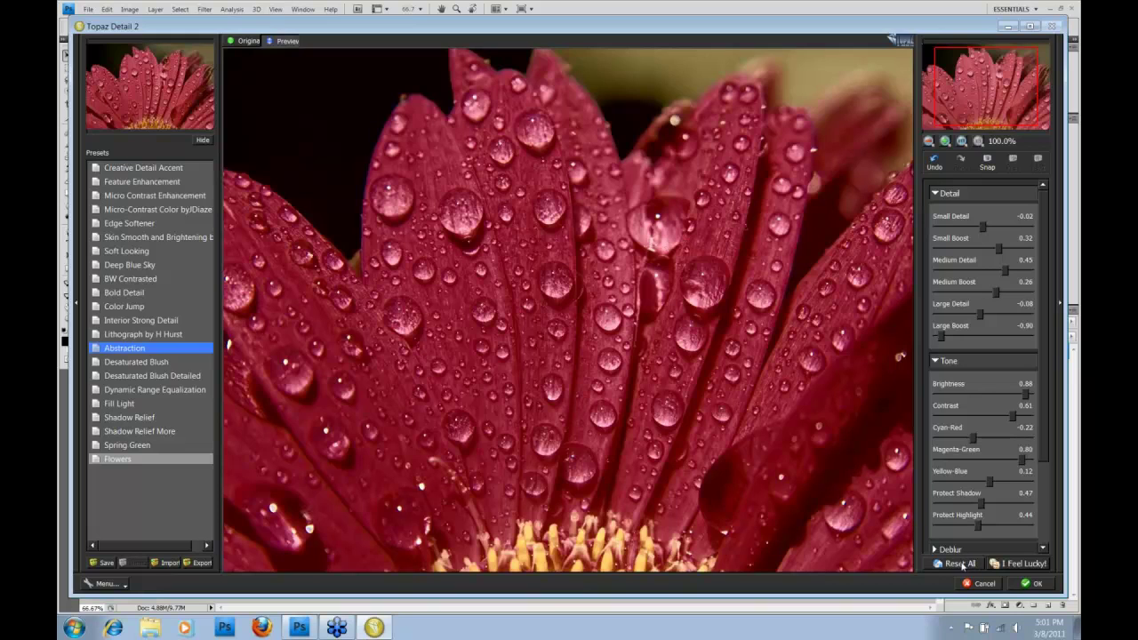
{"action": "left_click", "coordinate": [970, 565]}
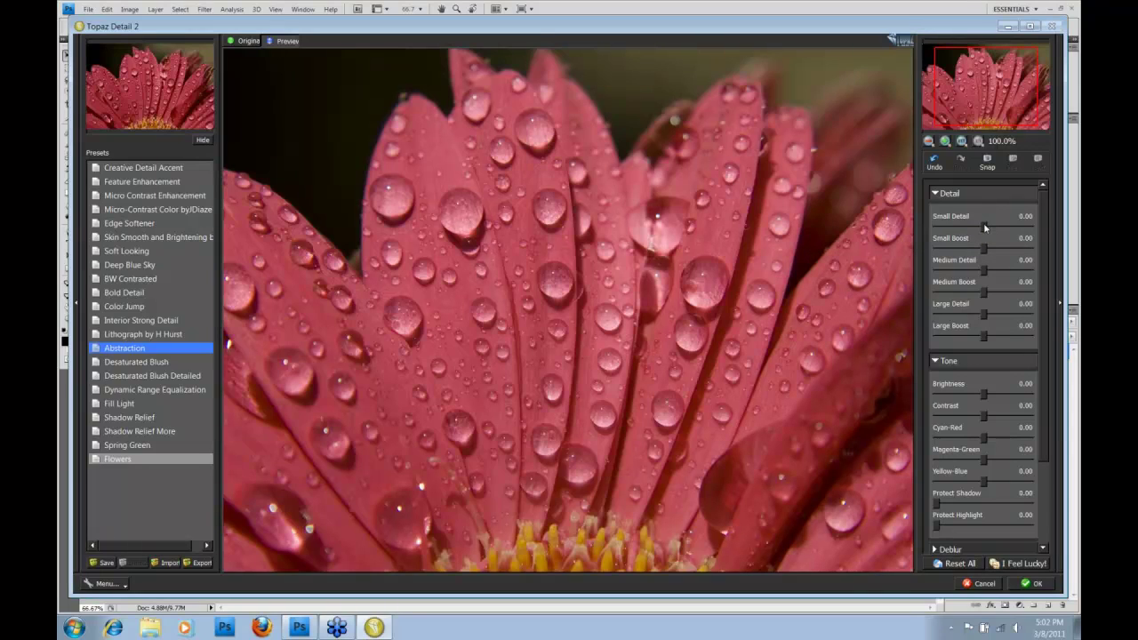
Test the Small Detail adjustment at 0.58, -0.74 and 0.48 on the flower
{"action": "left_click_drag", "start_coordinate": [983, 227], "coordinate": [999, 229]}
{"action": "left_click_drag", "start_coordinate": [999, 228], "coordinate": [1012, 228]}
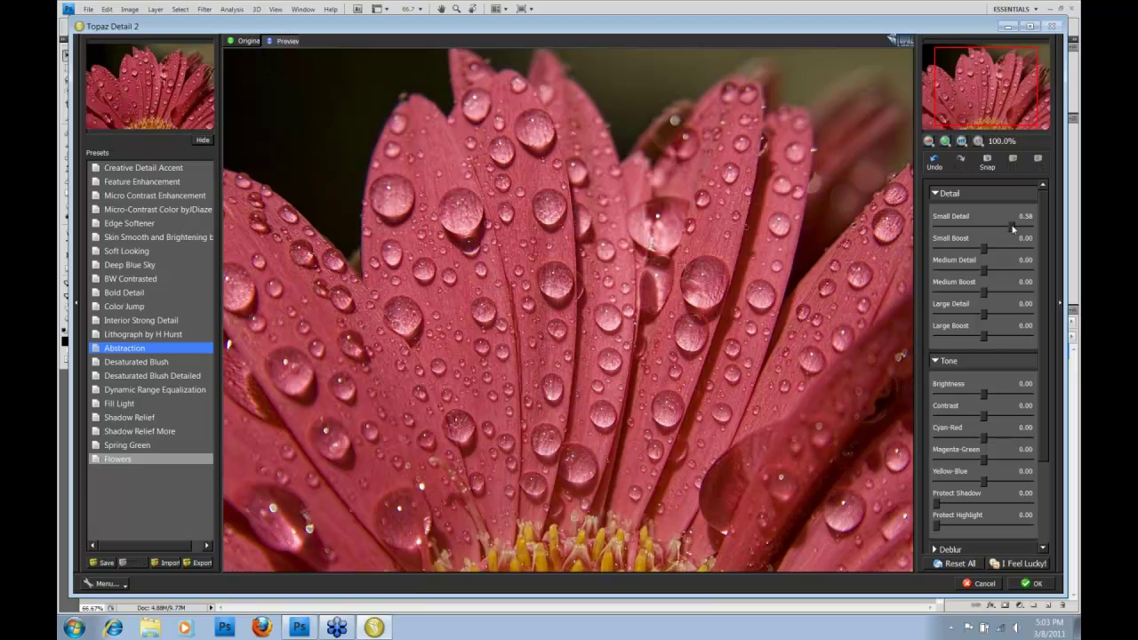
{"action": "left_click_drag", "start_coordinate": [1012, 228], "coordinate": [950, 231]}
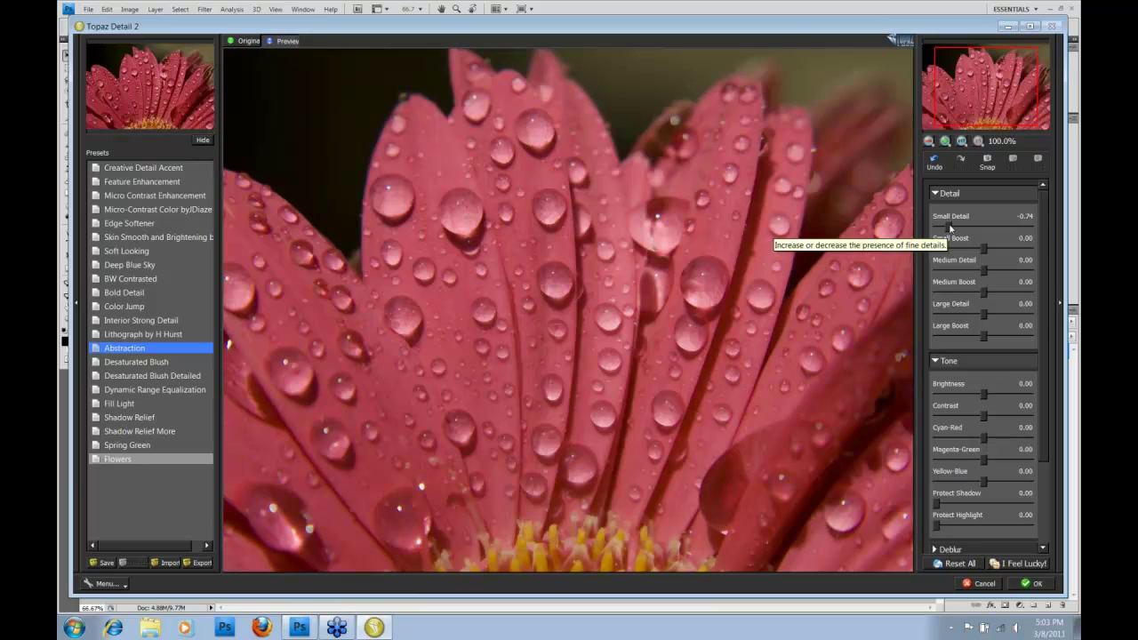
{"action": "left_click_drag", "start_coordinate": [949, 228], "coordinate": [1007, 225]}
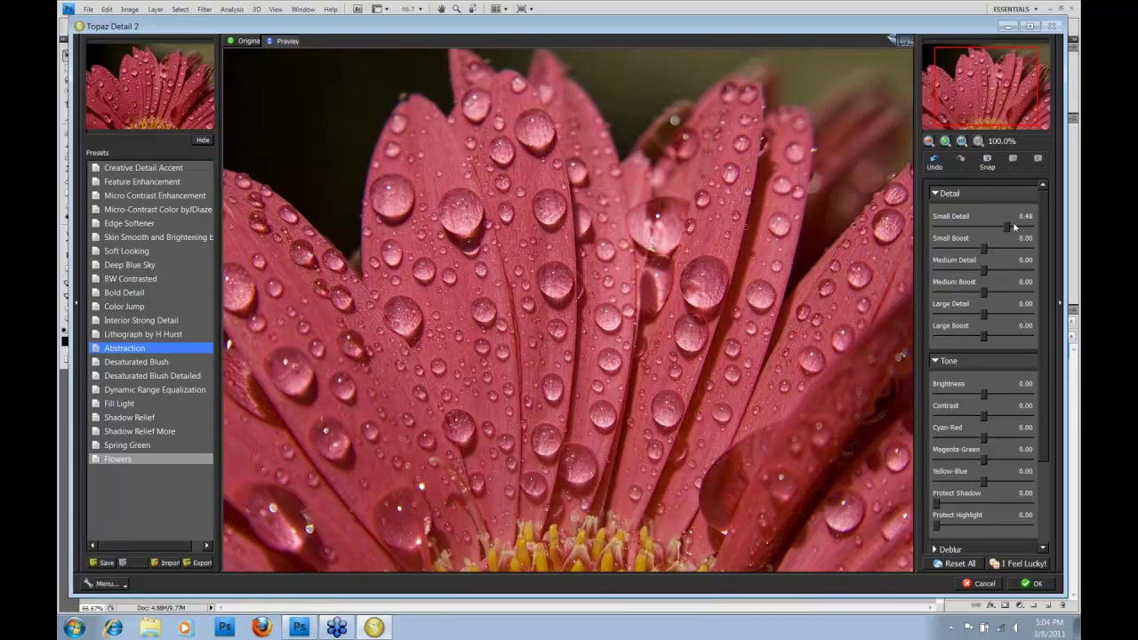
Raise Small Detail to 0.75 and test Small Boost at 0.25 against 0.00, checking the original image in between
{"action": "left_click_drag", "start_coordinate": [1008, 228], "coordinate": [1020, 229]}
{"action": "left_click_drag", "start_coordinate": [1020, 228], "coordinate": [1021, 229]}
{"action": "left_click_drag", "start_coordinate": [985, 250], "coordinate": [995, 249]}
{"action": "left_click_drag", "start_coordinate": [996, 249], "coordinate": [994, 249]}
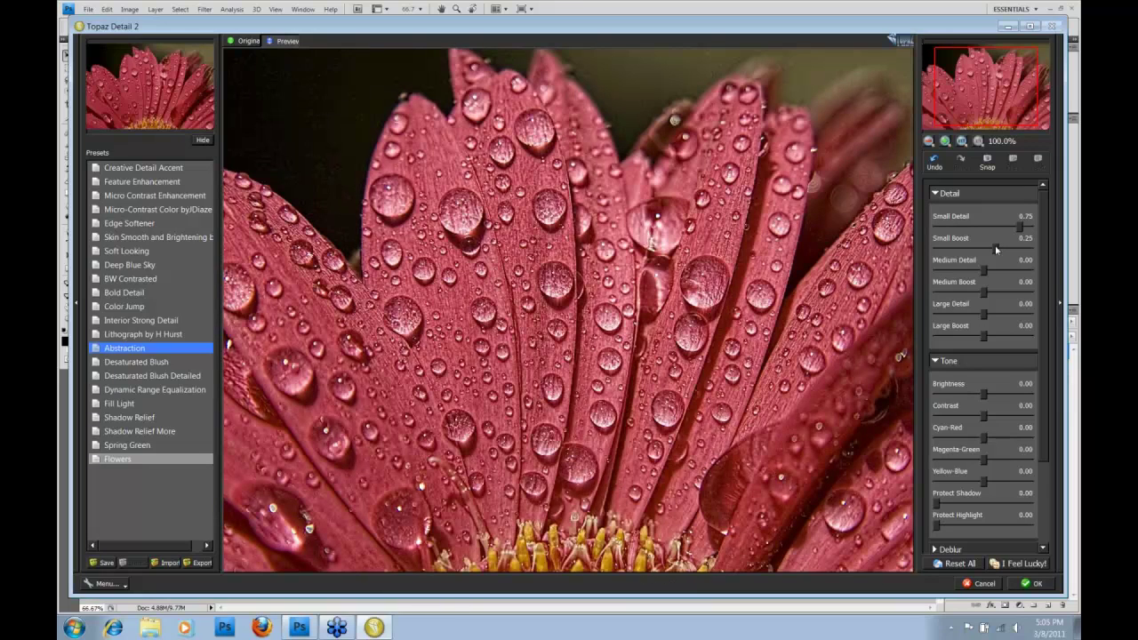
{"action": "left_click", "coordinate": [657, 295]}
{"action": "left_click_drag", "start_coordinate": [995, 249], "coordinate": [983, 253]}
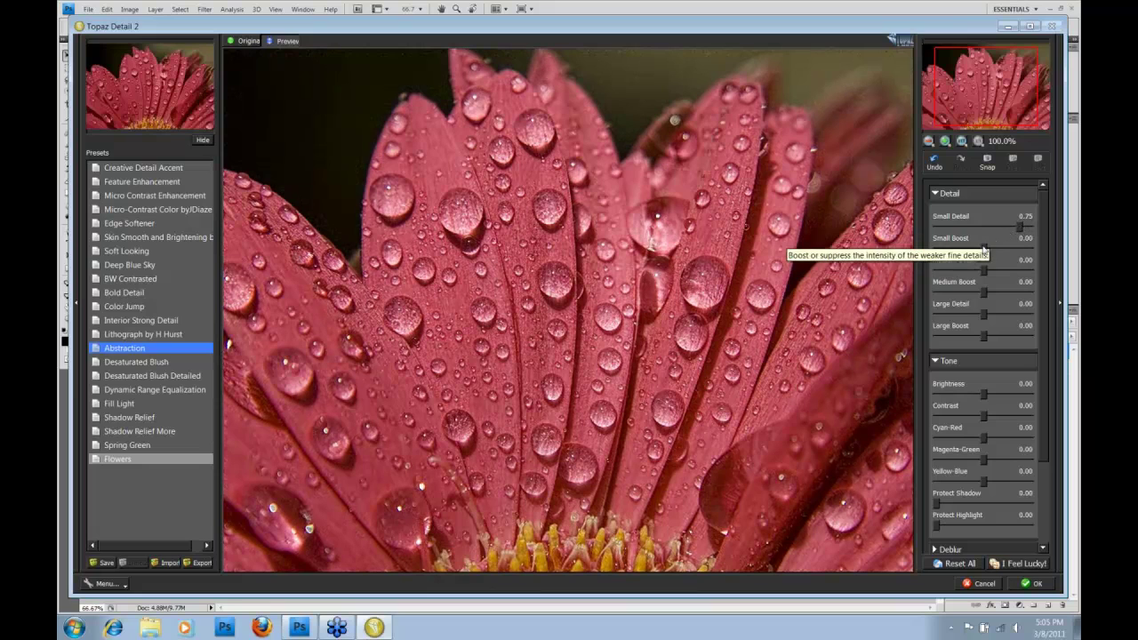
{"action": "left_click_drag", "start_coordinate": [985, 250], "coordinate": [997, 249]}
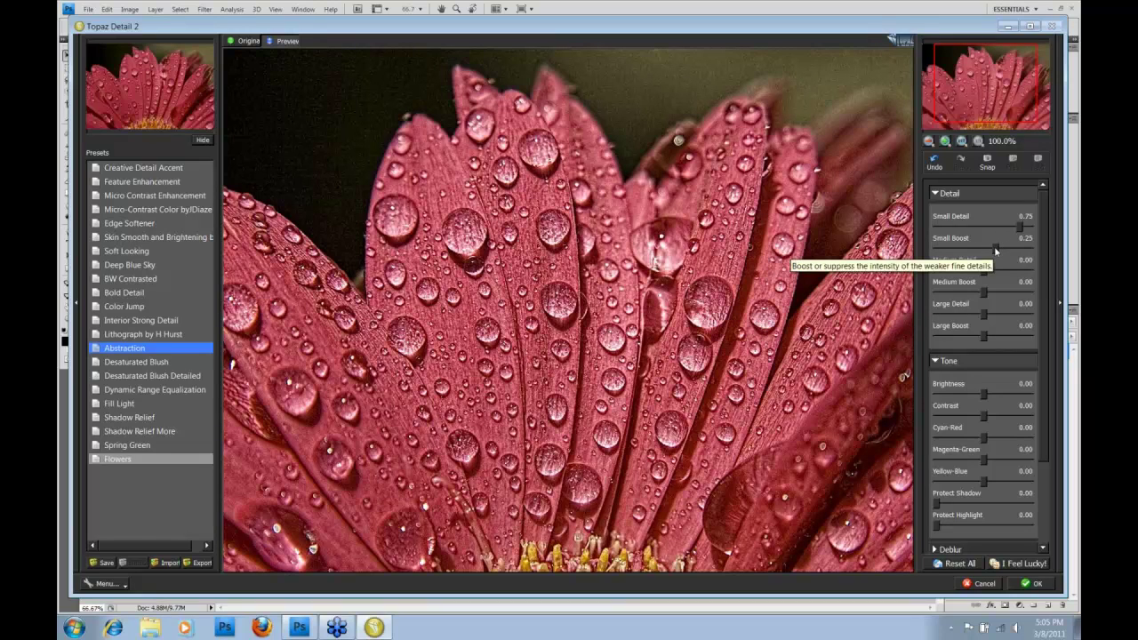
Set both Small Detail and Small Boost to 0.25 and compare the preview with the original image
{"action": "left_click_drag", "start_coordinate": [995, 251], "coordinate": [996, 228]}
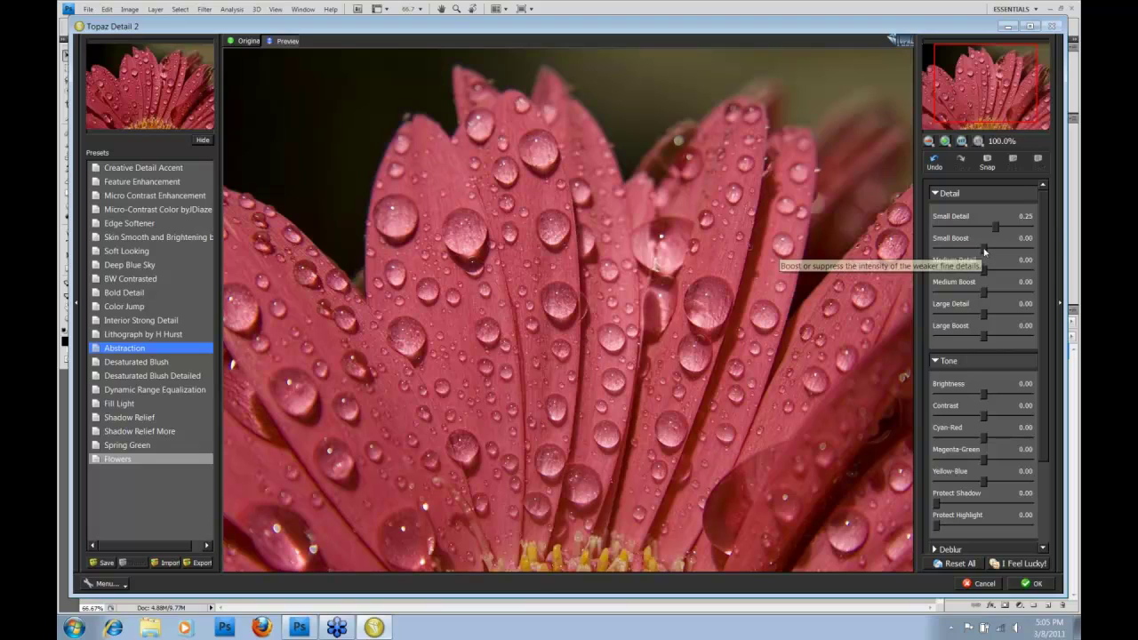
{"action": "left_click_drag", "start_coordinate": [984, 252], "coordinate": [998, 250]}
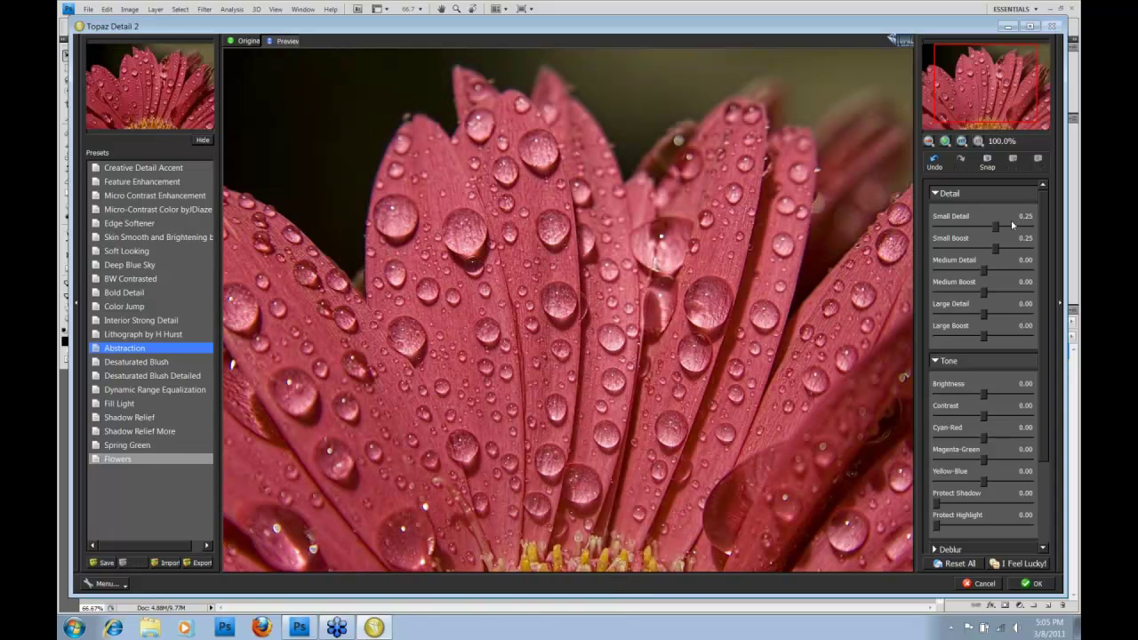
{"action": "left_click", "coordinate": [561, 273]}
{"action": "left_click", "coordinate": [561, 273]}
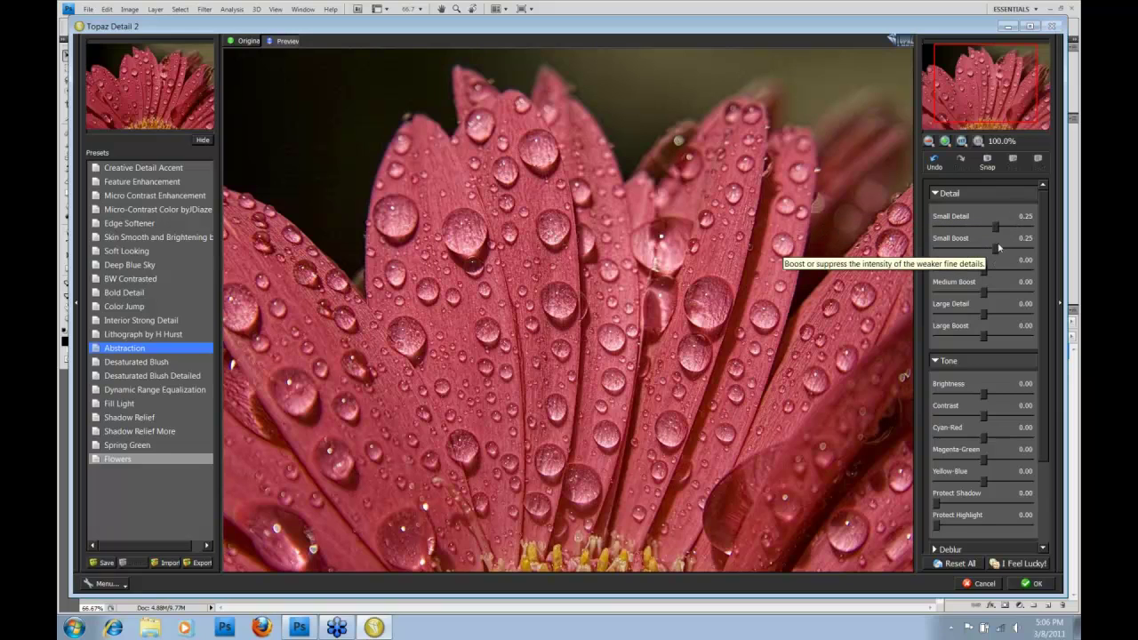
Set Small Detail to 0.30 and Small Boost to 0.09, comparing the preview with the original image in between
{"action": "left_click_drag", "start_coordinate": [995, 249], "coordinate": [984, 250]}
{"action": "left_click", "coordinate": [686, 294]}
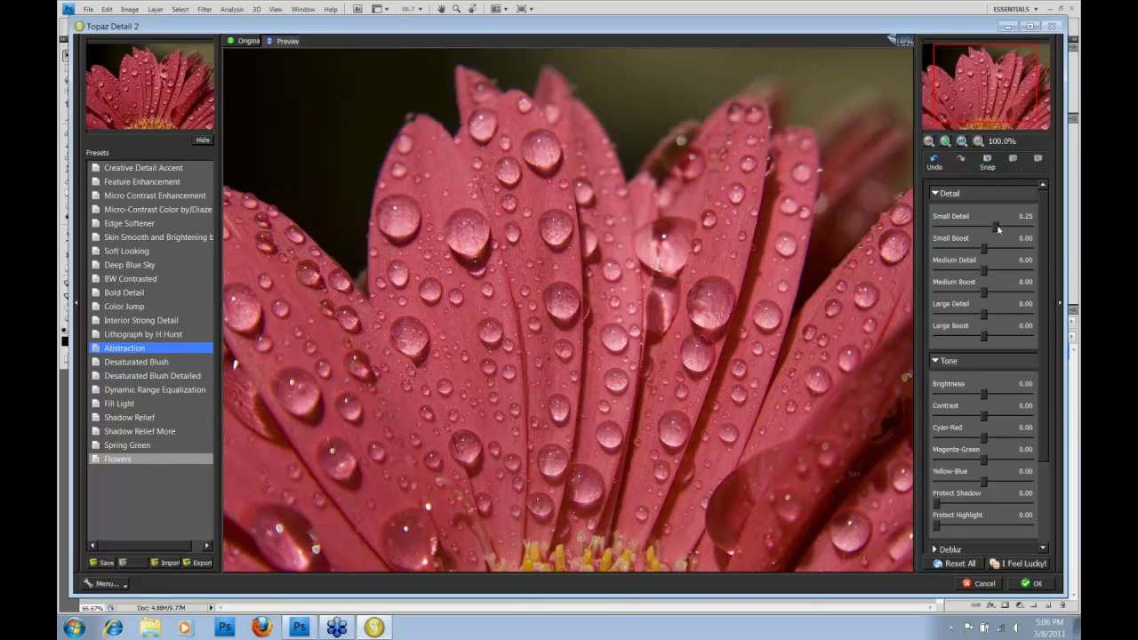
{"action": "left_click_drag", "start_coordinate": [995, 228], "coordinate": [1000, 230]}
{"action": "left_click_drag", "start_coordinate": [602, 279], "coordinate": [602, 279]}
{"action": "left_click", "coordinate": [603, 279]}
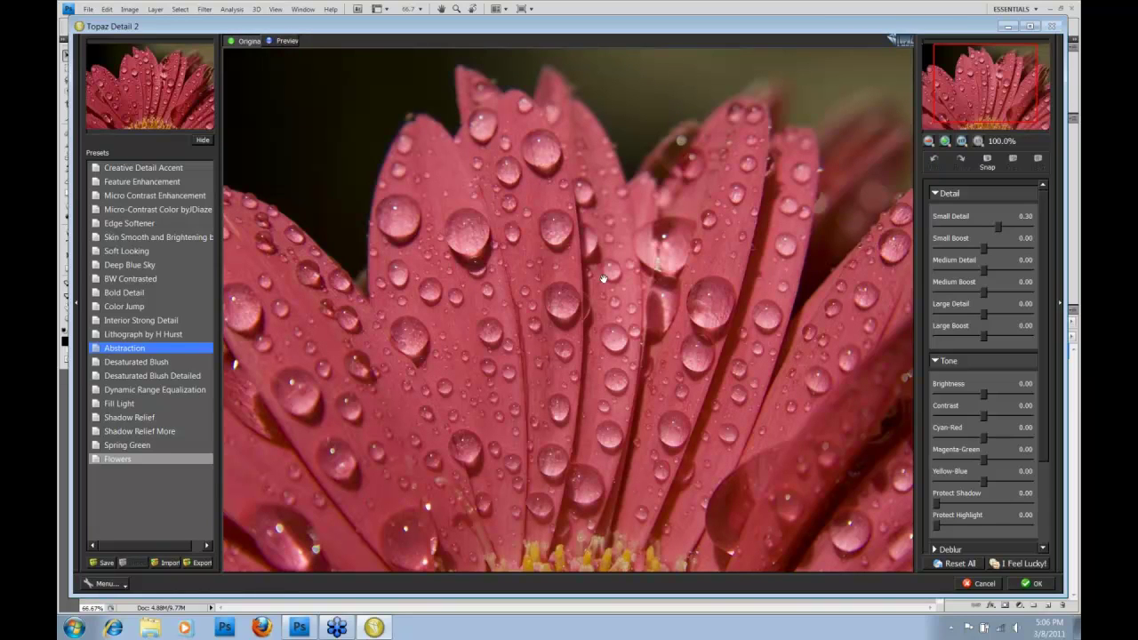
{"action": "left_click", "coordinate": [603, 278]}
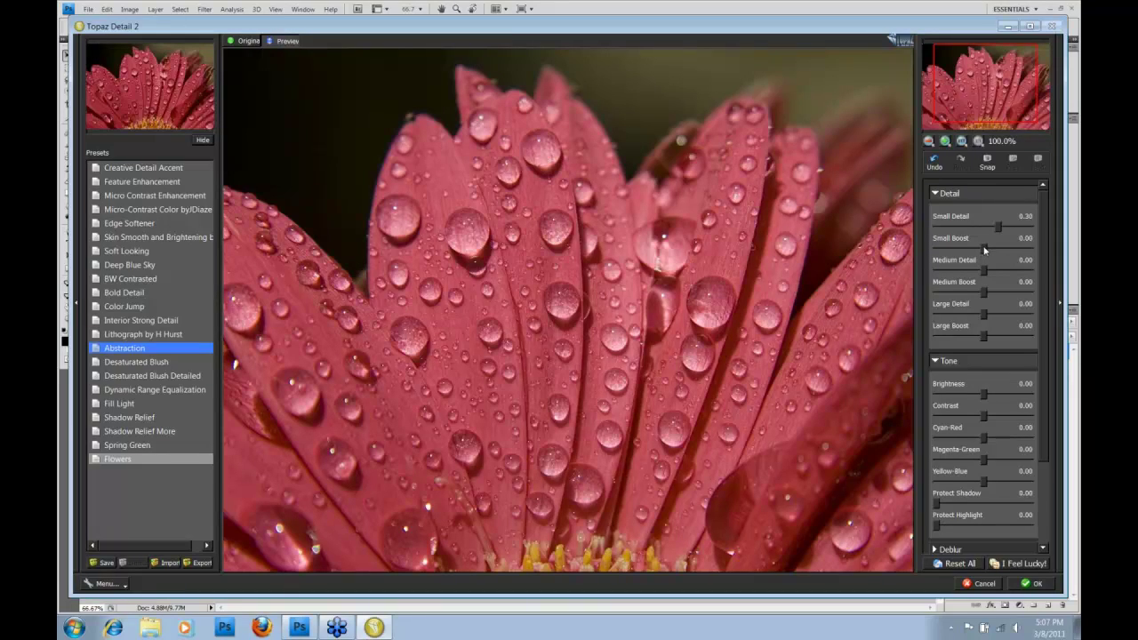
{"action": "left_click_drag", "start_coordinate": [983, 250], "coordinate": [988, 250]}
Test Medium Detail on the flower at 0.29, 0.02 and 0.75, and settle on 0.30
{"action": "left_click", "coordinate": [999, 98]}
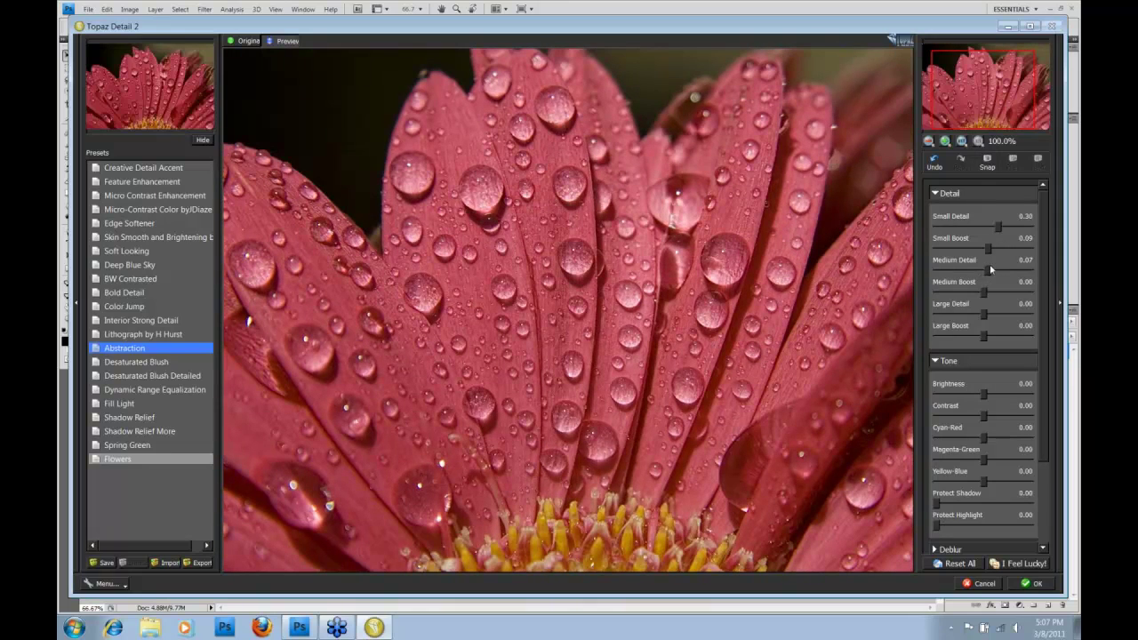
{"action": "left_click_drag", "start_coordinate": [989, 269], "coordinate": [998, 270]}
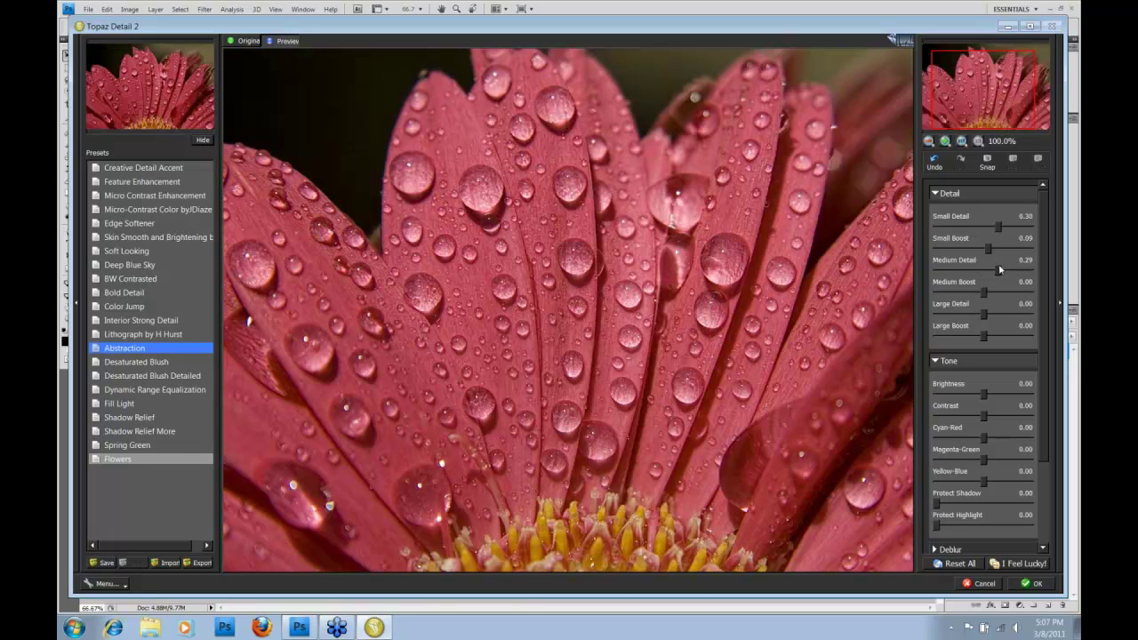
{"action": "left_click", "coordinate": [763, 270]}
{"action": "left_click_drag", "start_coordinate": [996, 272], "coordinate": [988, 274]}
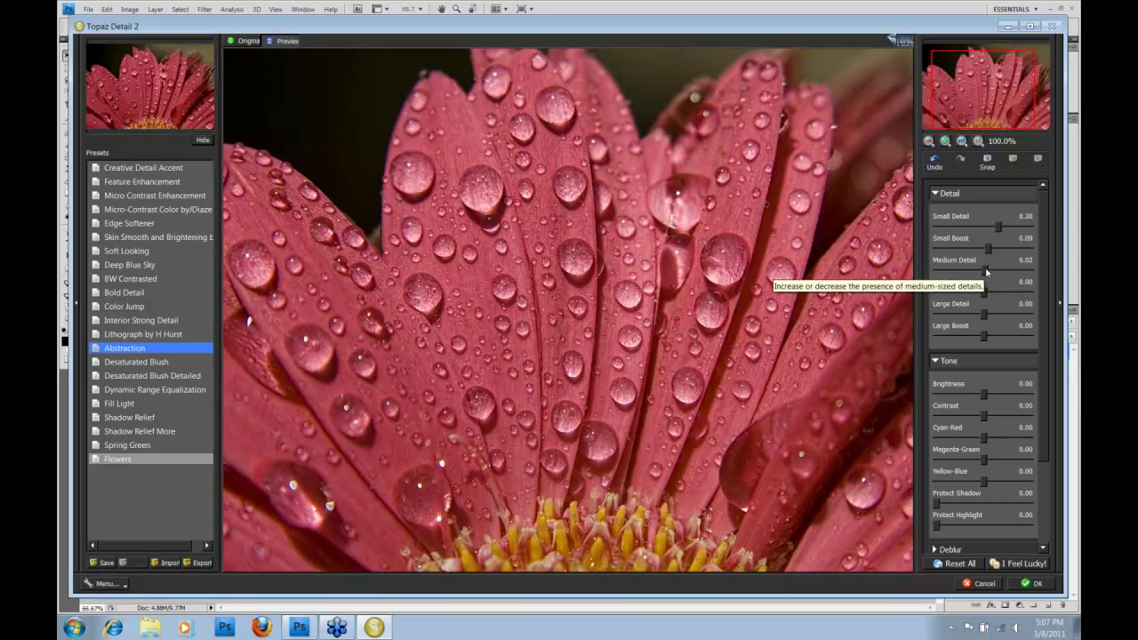
{"action": "left_click_drag", "start_coordinate": [985, 271], "coordinate": [1021, 270]}
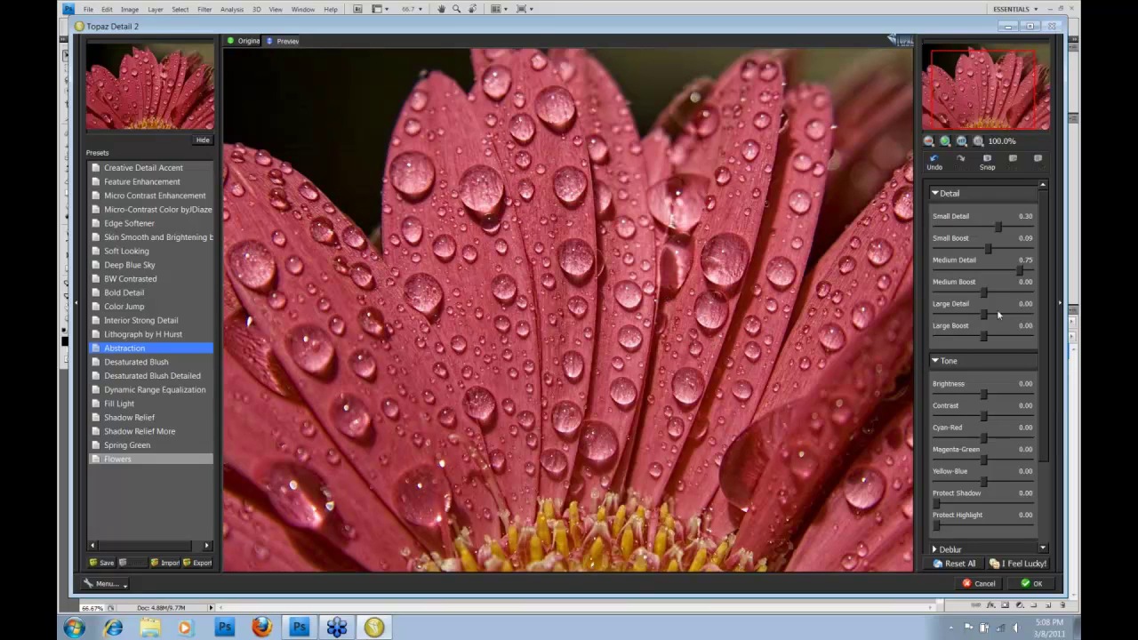
{"action": "mouse_move", "coordinate": [1016, 271]}
{"action": "left_mouse_down"}
{"action": "mouse_move", "coordinate": [986, 273]}
{"action": "mouse_move", "coordinate": [1019, 274]}
{"action": "mouse_move", "coordinate": [999, 276]}
{"action": "left_mouse_up"}
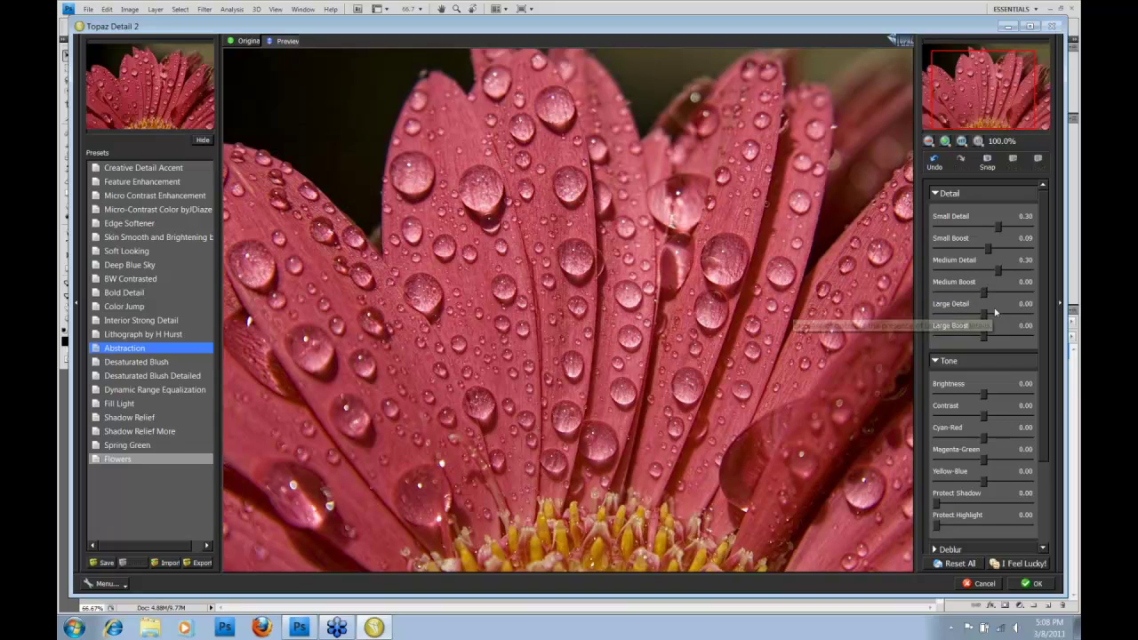
Test Large Detail at 0.88, reduce it to 0.10, and compare the preview with the original image
{"action": "left_click_drag", "start_coordinate": [985, 314], "coordinate": [1027, 314]}
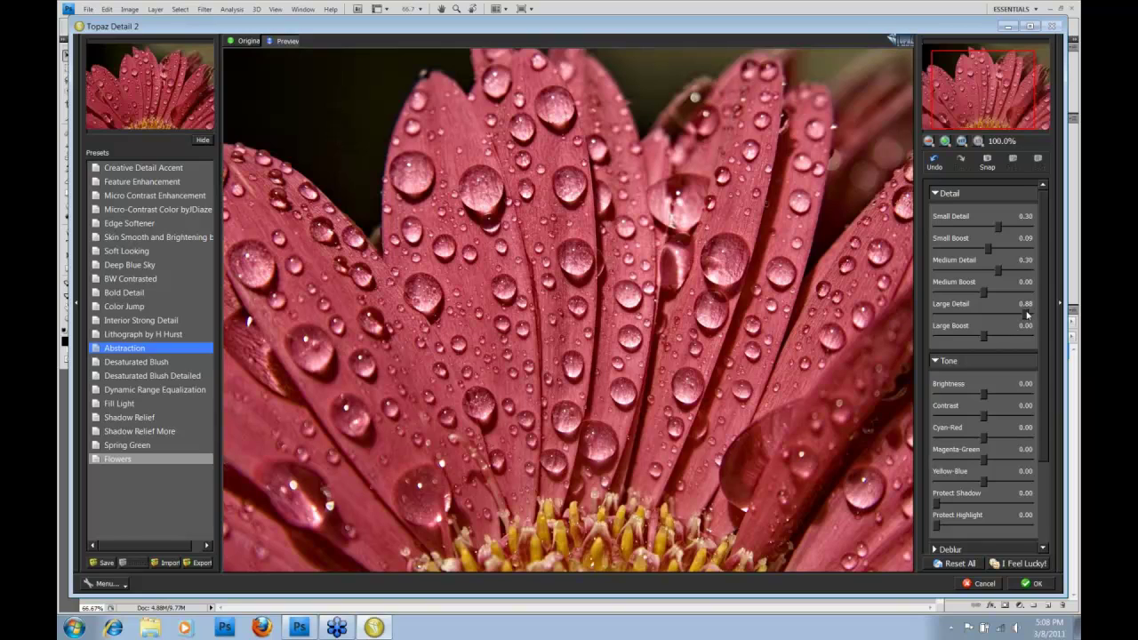
{"action": "left_click_drag", "start_coordinate": [1026, 314], "coordinate": [994, 315]}
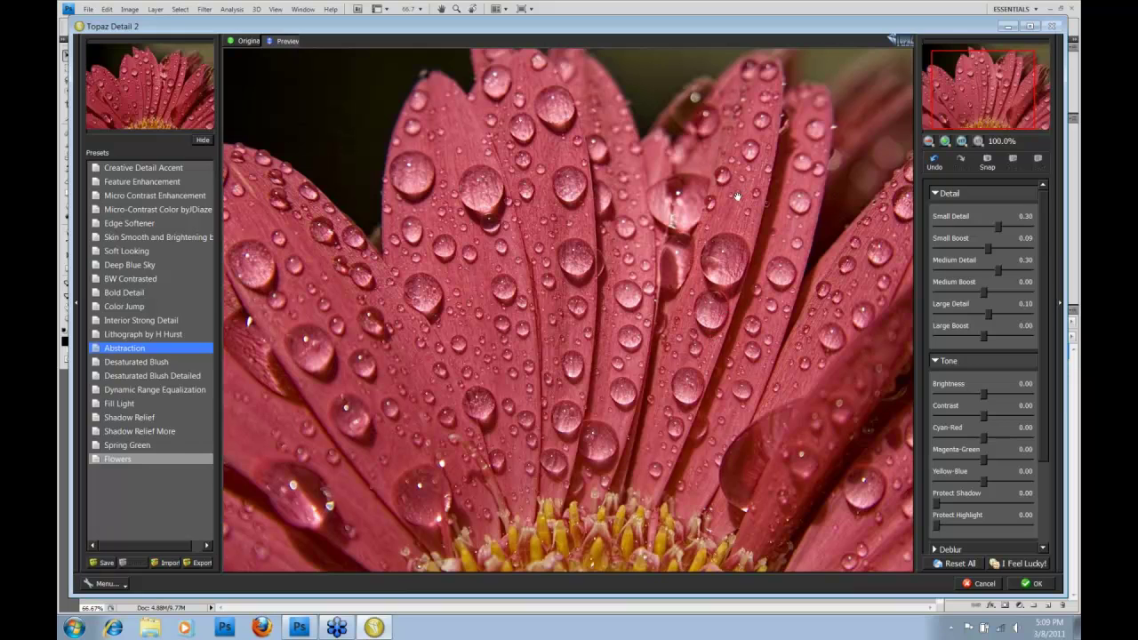
{"action": "left_click", "coordinate": [556, 348]}
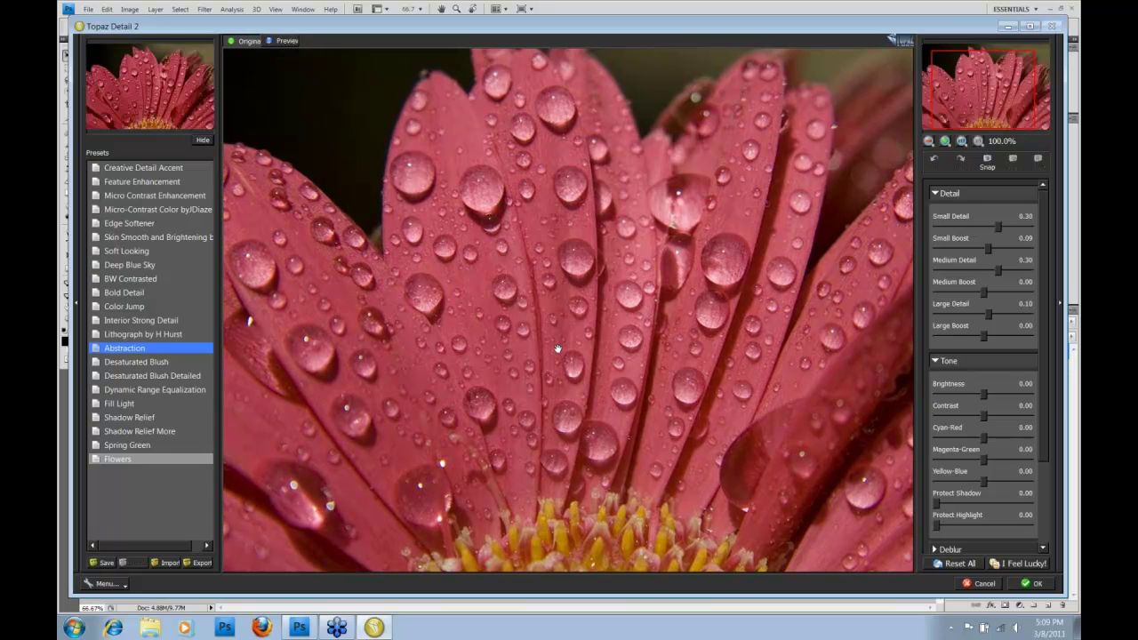
{"action": "left_click", "coordinate": [556, 349]}
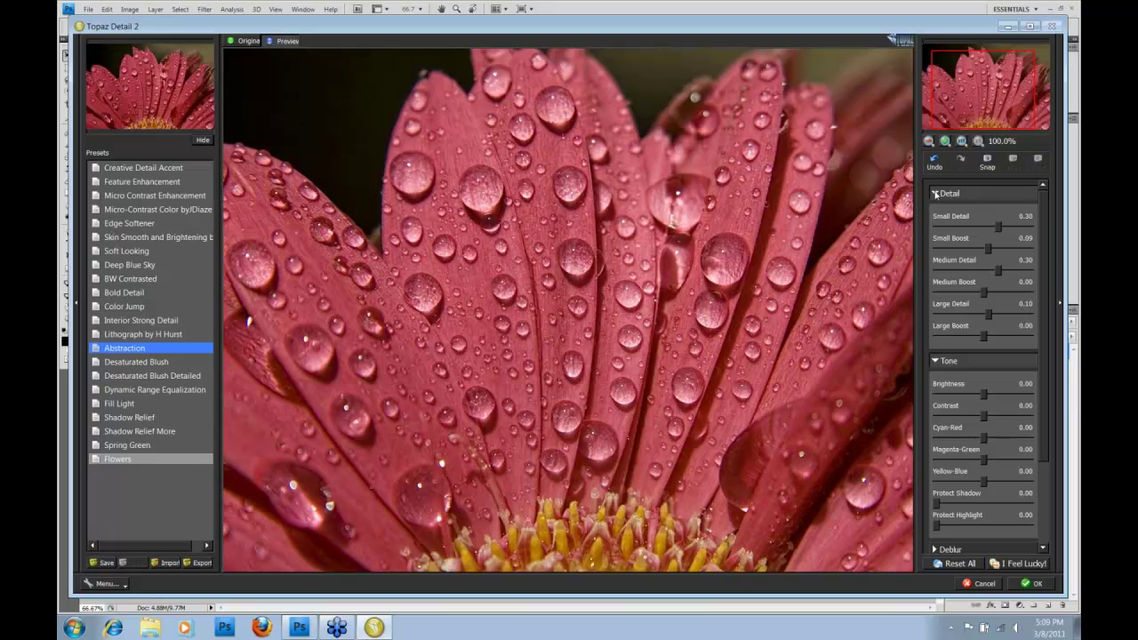
Collapse the Detail settings and set the tone Brightness to -0.02 and Contrast to 0.06
{"action": "left_click", "coordinate": [934, 193]}
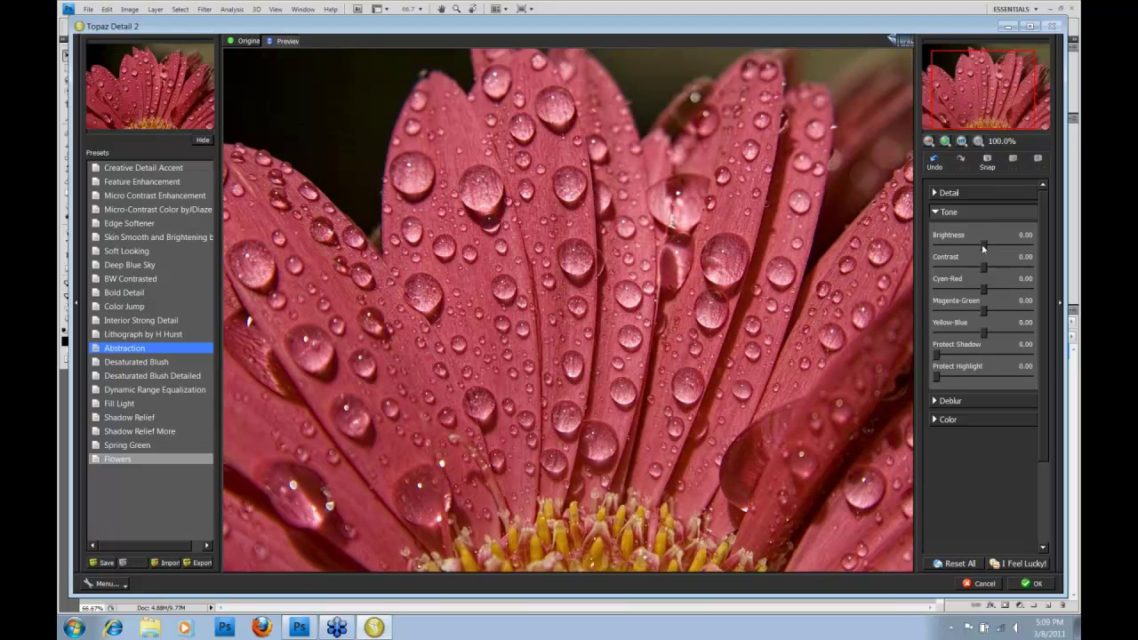
{"action": "mouse_move", "coordinate": [984, 249]}
{"action": "left_mouse_down"}
{"action": "mouse_move", "coordinate": [997, 246]}
{"action": "mouse_move", "coordinate": [969, 246]}
{"action": "mouse_move", "coordinate": [983, 246]}
{"action": "left_mouse_up"}
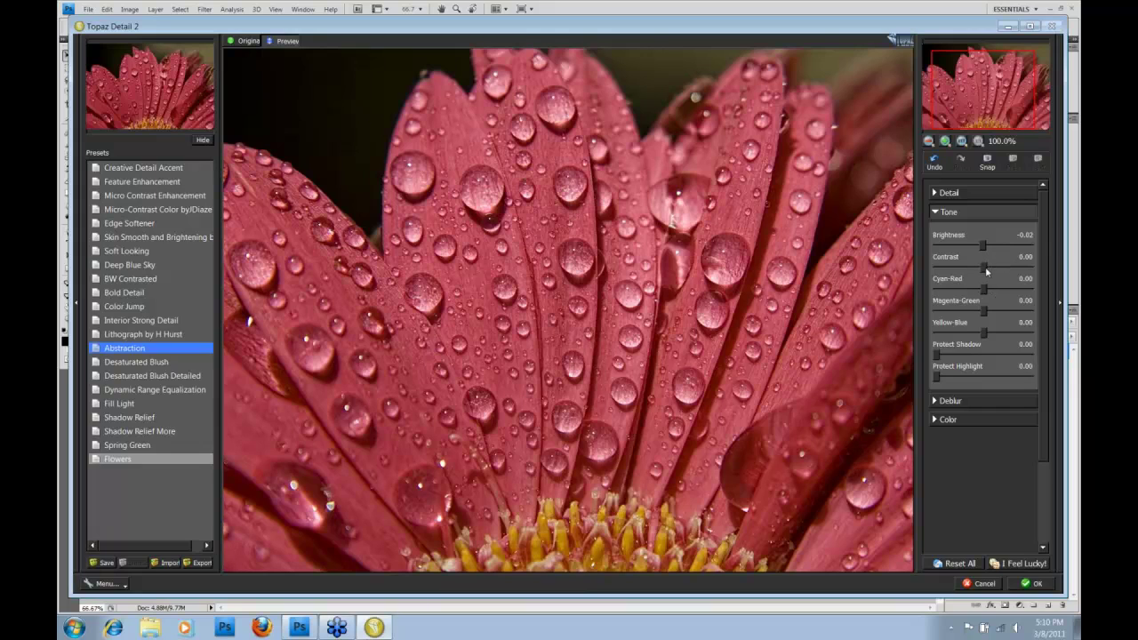
{"action": "mouse_move", "coordinate": [985, 269]}
{"action": "left_mouse_down"}
{"action": "mouse_move", "coordinate": [995, 268]}
{"action": "mouse_move", "coordinate": [970, 267]}
{"action": "mouse_move", "coordinate": [990, 266]}
{"action": "left_mouse_up"}
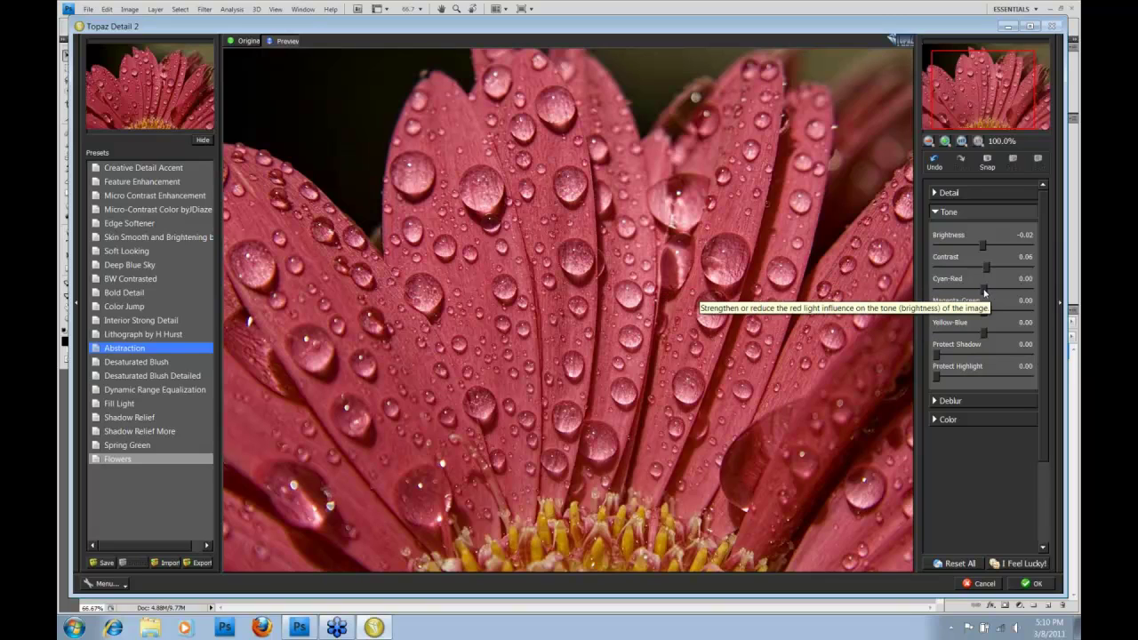
Test the Cyan-Red tone at 0.70 and -0.71, and settle on -0.09
{"action": "left_click_drag", "start_coordinate": [984, 291], "coordinate": [1018, 289]}
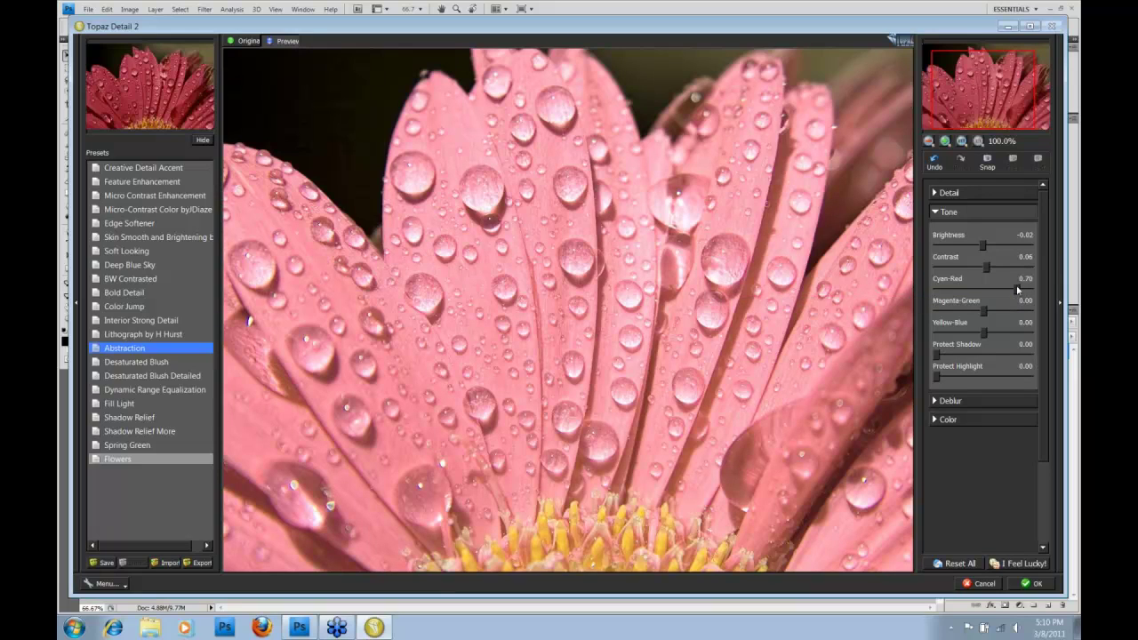
{"action": "left_click_drag", "start_coordinate": [1015, 289], "coordinate": [1002, 290]}
{"action": "left_click_drag", "start_coordinate": [992, 290], "coordinate": [950, 294]}
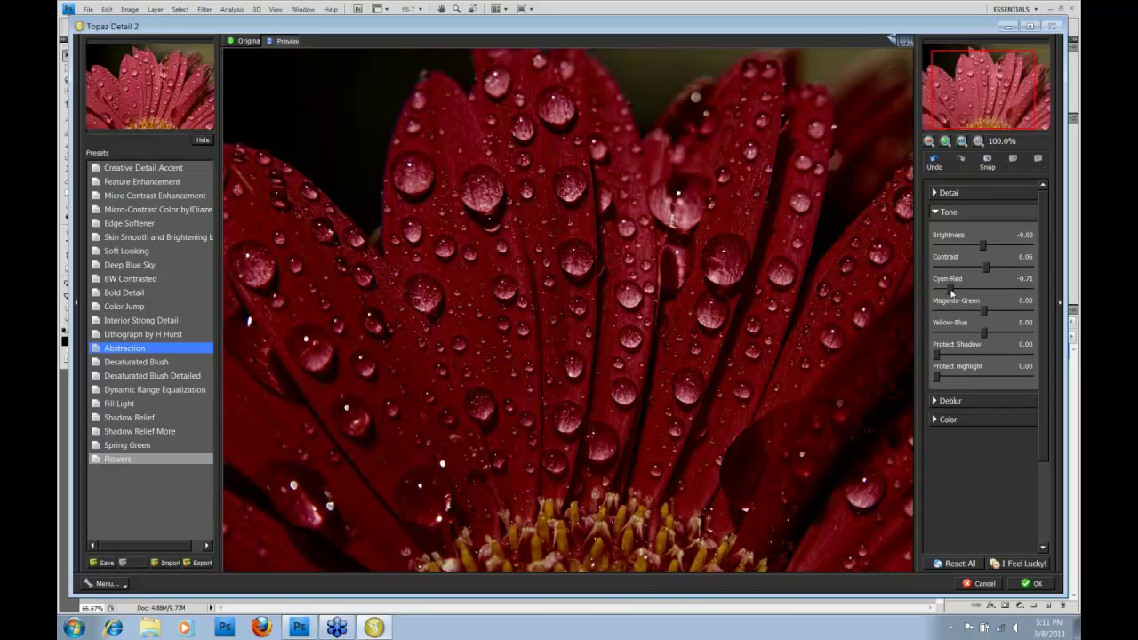
{"action": "left_click_drag", "start_coordinate": [951, 293], "coordinate": [972, 294]}
{"action": "left_click_drag", "start_coordinate": [972, 292], "coordinate": [981, 292]}
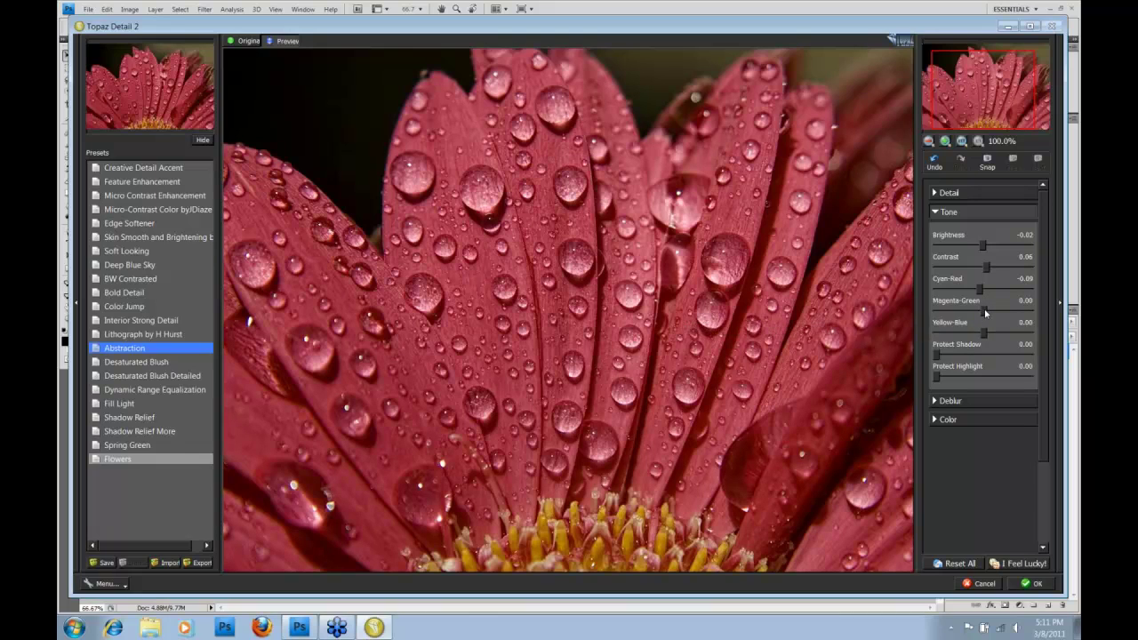
Test the Magenta-Green tone at 0.71 and -0.73, set it to 0.08, and compare with the original image
{"action": "left_click_drag", "start_coordinate": [985, 311], "coordinate": [1018, 313]}
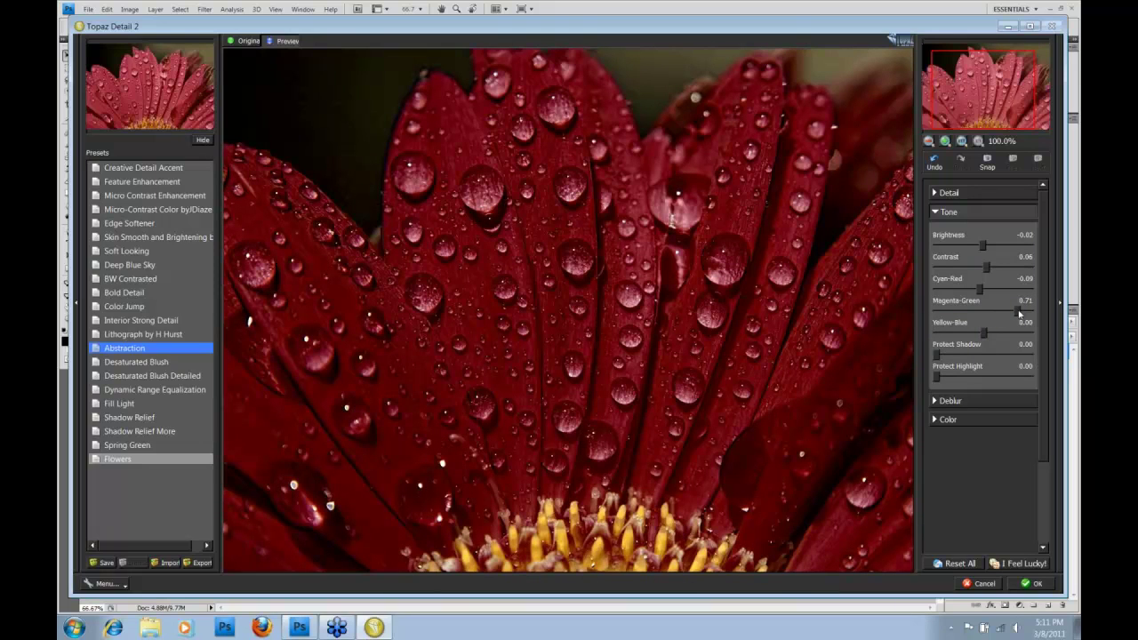
{"action": "left_click_drag", "start_coordinate": [1018, 313], "coordinate": [951, 313]}
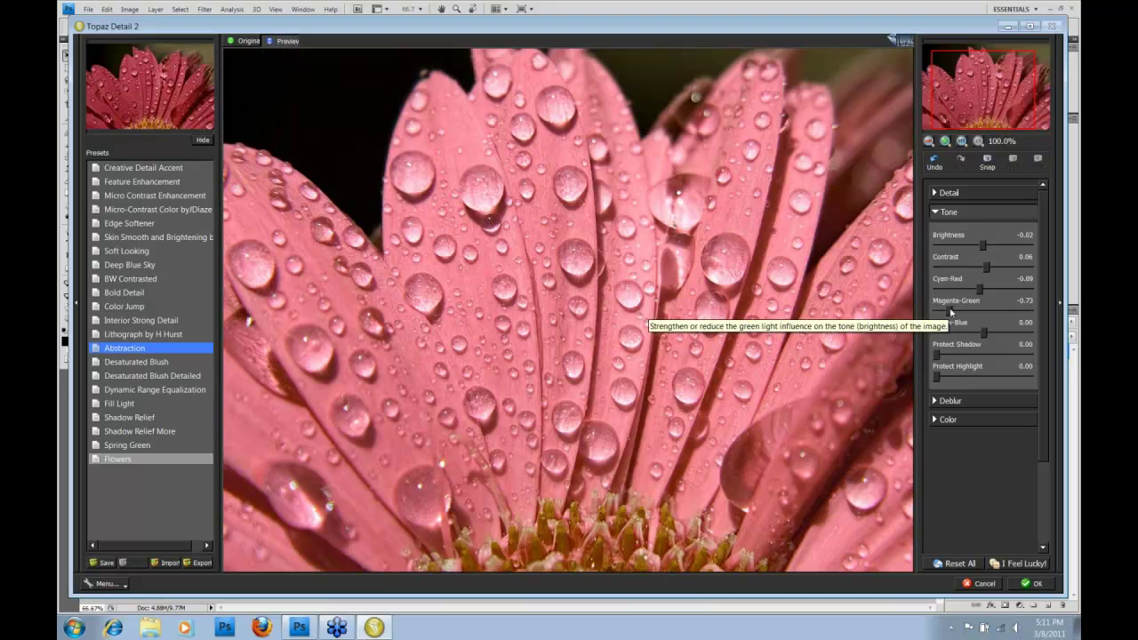
{"action": "left_click_drag", "start_coordinate": [951, 313], "coordinate": [989, 311]}
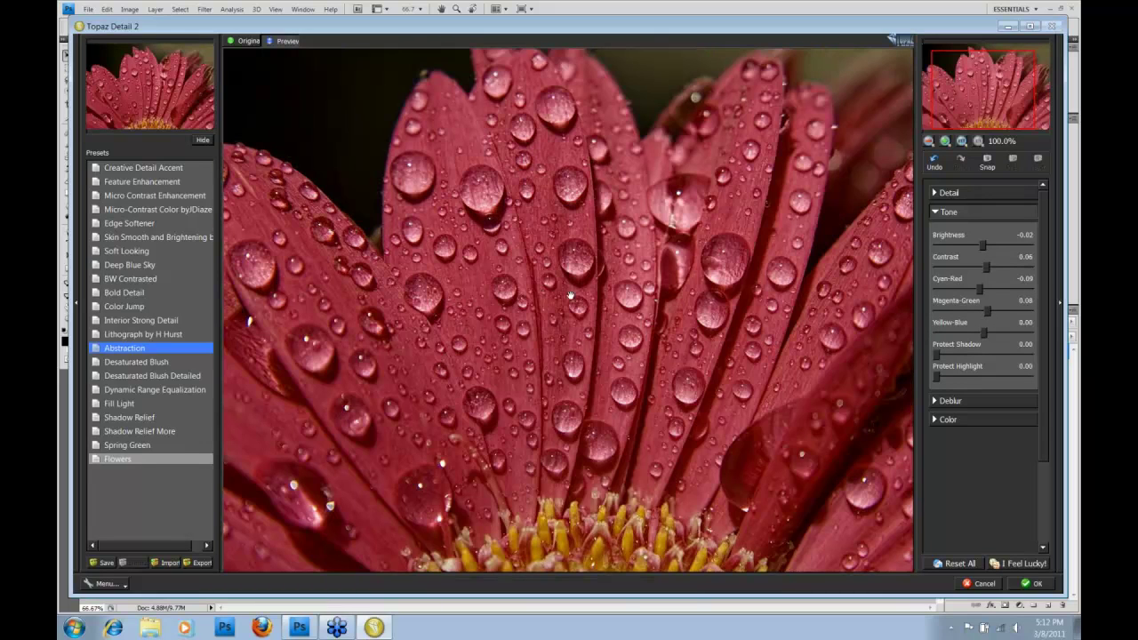
{"action": "left_click", "coordinate": [570, 295]}
{"action": "left_click", "coordinate": [570, 295]}
{"action": "left_click", "coordinate": [678, 270]}
{"action": "left_click", "coordinate": [677, 271]}
Set the Yellow-Blue tone to 0.11 and compare the preview with the original across the flower
{"action": "mouse_move", "coordinate": [983, 332]}
{"action": "left_mouse_down"}
{"action": "mouse_move", "coordinate": [950, 336]}
{"action": "mouse_move", "coordinate": [1019, 333]}
{"action": "mouse_move", "coordinate": [986, 338]}
{"action": "left_mouse_up"}
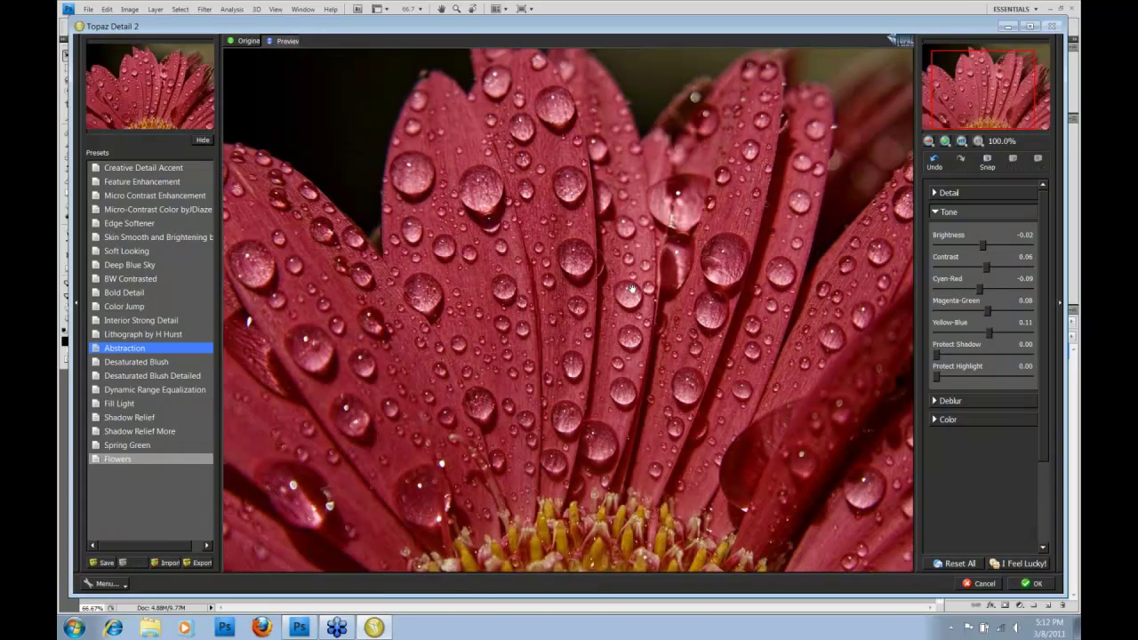
{"action": "left_click", "coordinate": [631, 289]}
{"action": "left_click", "coordinate": [633, 289]}
{"action": "left_click_drag", "start_coordinate": [1031, 112], "coordinate": [1046, 112]}
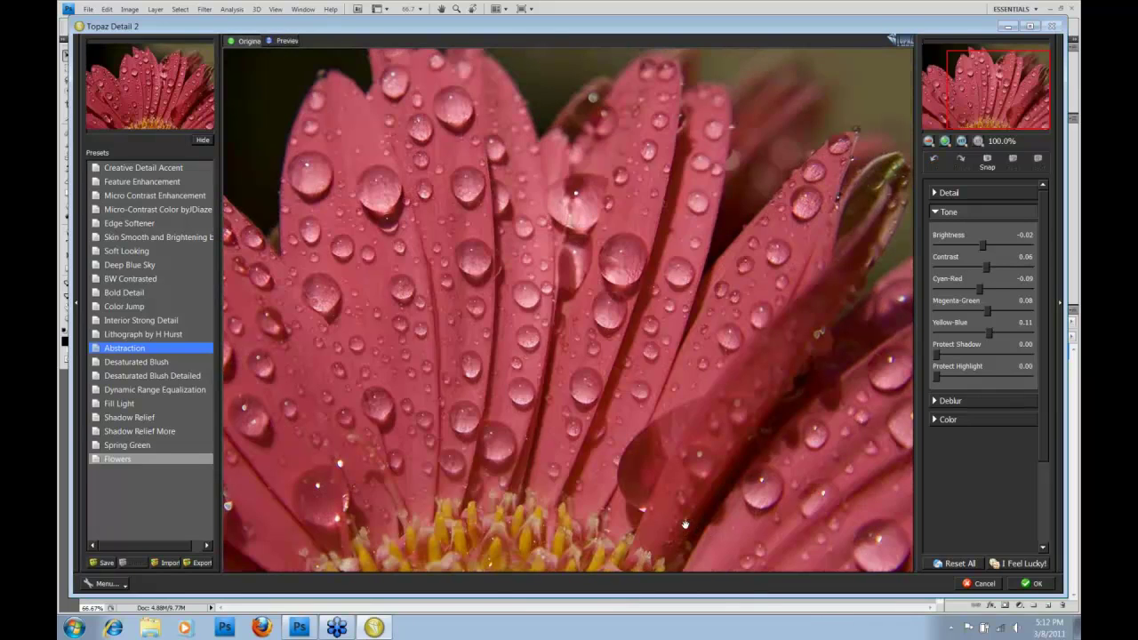
{"action": "left_click", "coordinate": [687, 520]}
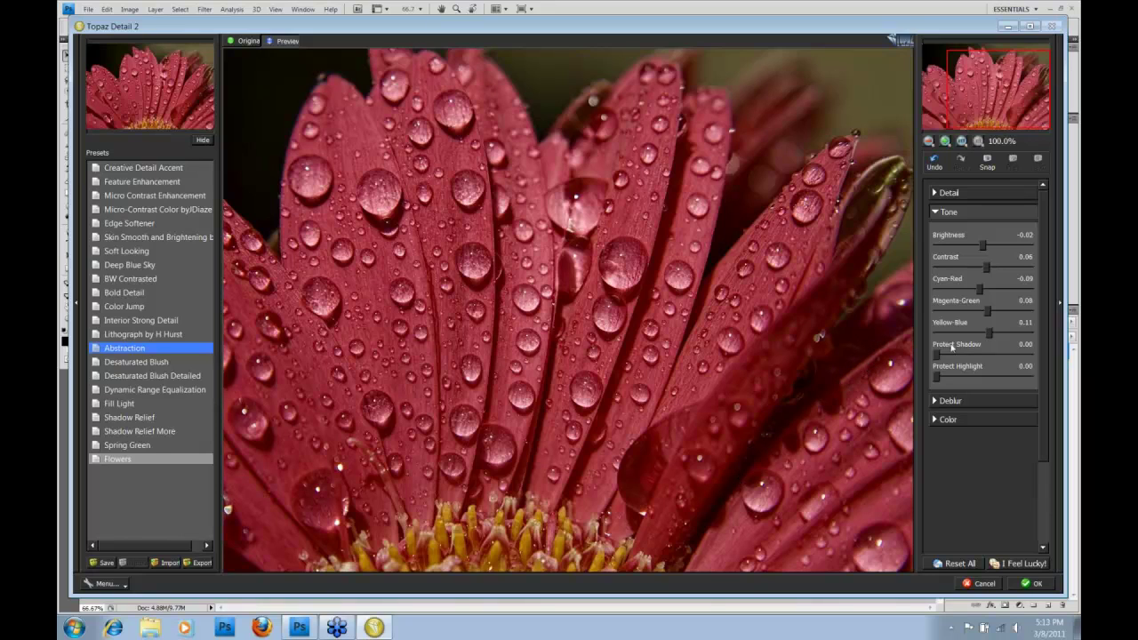
Test Protect Shadow at 0.28, lower it to 0.06, and compare the preview with the original image
{"action": "left_click_drag", "start_coordinate": [937, 357], "coordinate": [963, 357]}
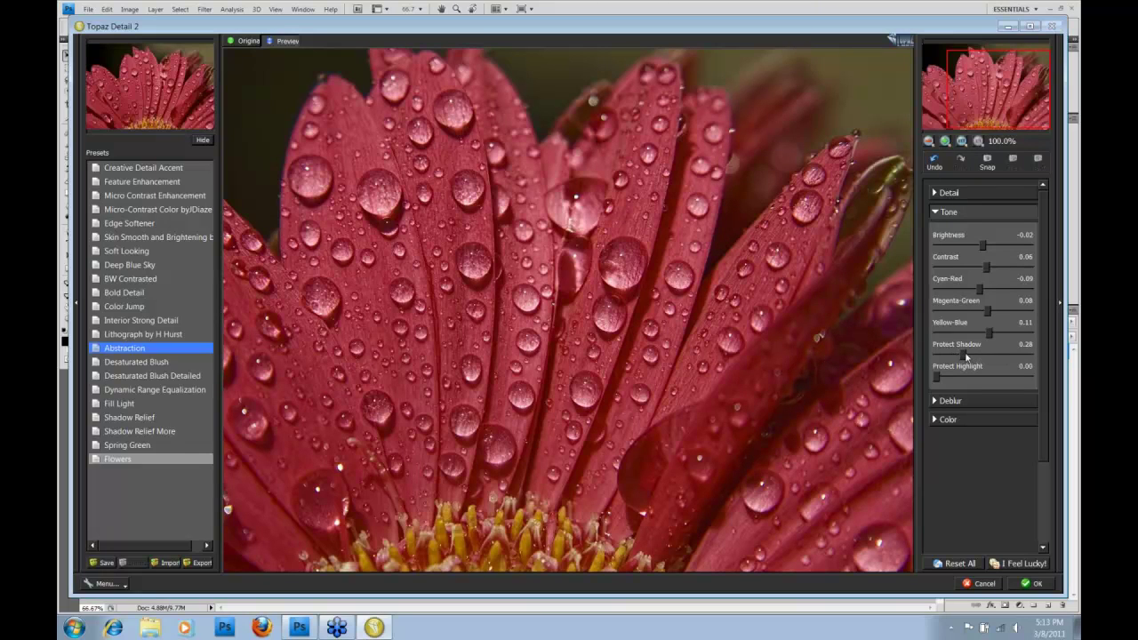
{"action": "left_click_drag", "start_coordinate": [961, 356], "coordinate": [949, 357]}
{"action": "left_click_drag", "start_coordinate": [949, 356], "coordinate": [942, 356]}
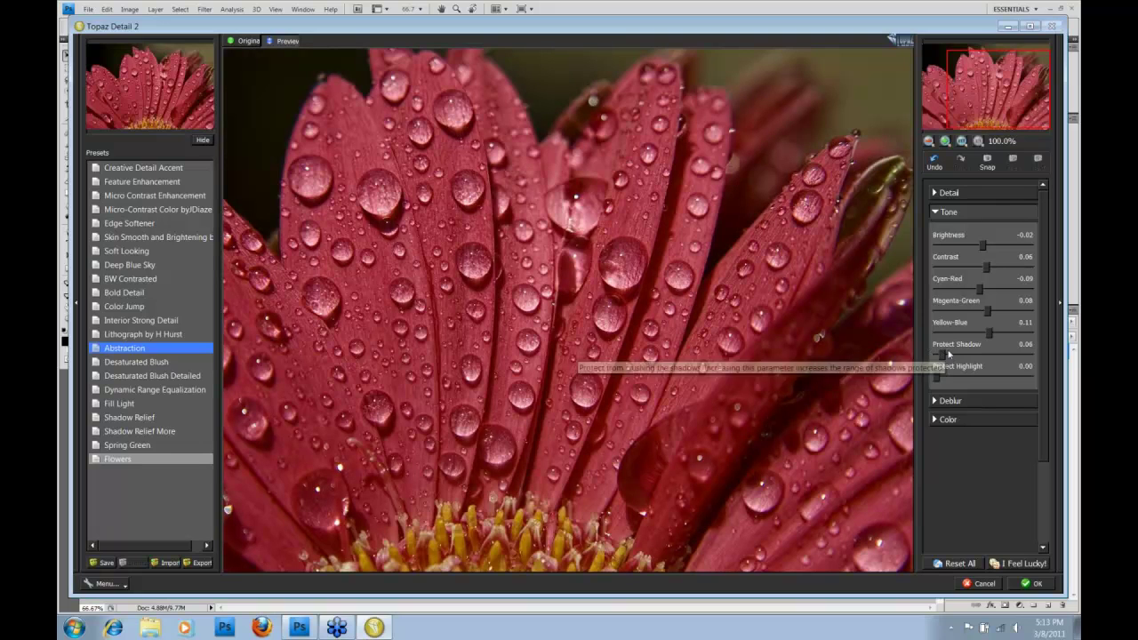
{"action": "left_click", "coordinate": [712, 338]}
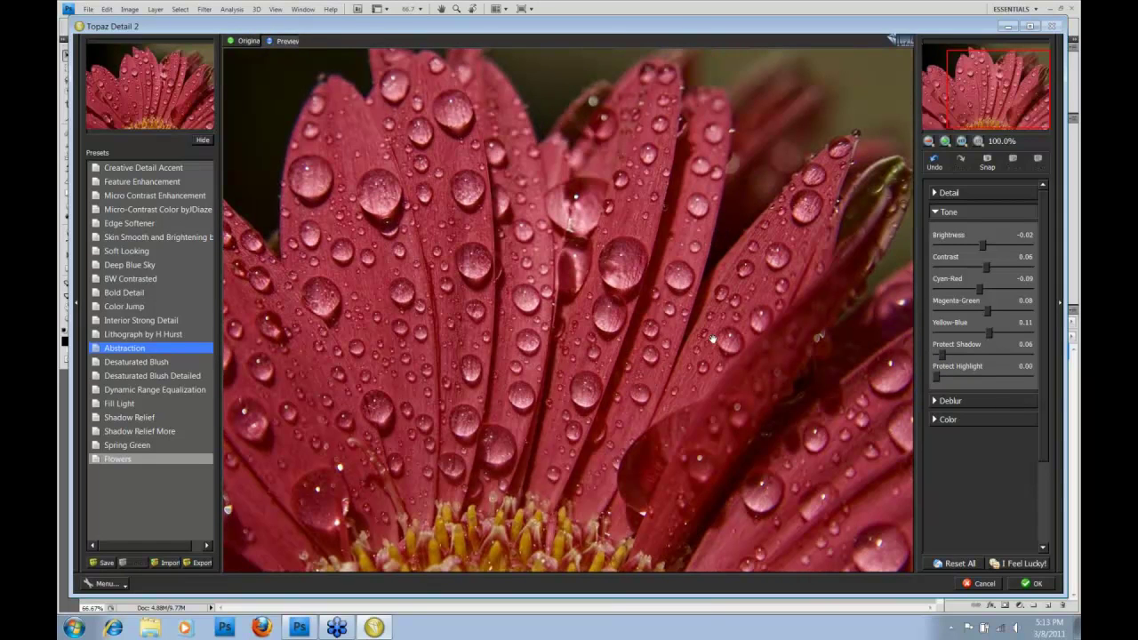
{"action": "left_click", "coordinate": [712, 338]}
Test Protect Highlight on the droplets up to its maximum, reduce it to a low amount, and collapse the Tone settings
{"action": "mouse_move", "coordinate": [938, 378]}
{"action": "left_mouse_down"}
{"action": "mouse_move", "coordinate": [993, 374]}
{"action": "mouse_move", "coordinate": [935, 384]}
{"action": "mouse_move", "coordinate": [939, 394]}
{"action": "mouse_move", "coordinate": [1029, 379]}
{"action": "mouse_move", "coordinate": [936, 379]}
{"action": "left_mouse_up"}
{"action": "mouse_move", "coordinate": [939, 379]}
{"action": "left_mouse_down"}
{"action": "mouse_move", "coordinate": [1009, 376]}
{"action": "mouse_move", "coordinate": [921, 380]}
{"action": "left_mouse_up"}
{"action": "left_click_drag", "start_coordinate": [561, 210], "coordinate": [581, 222]}
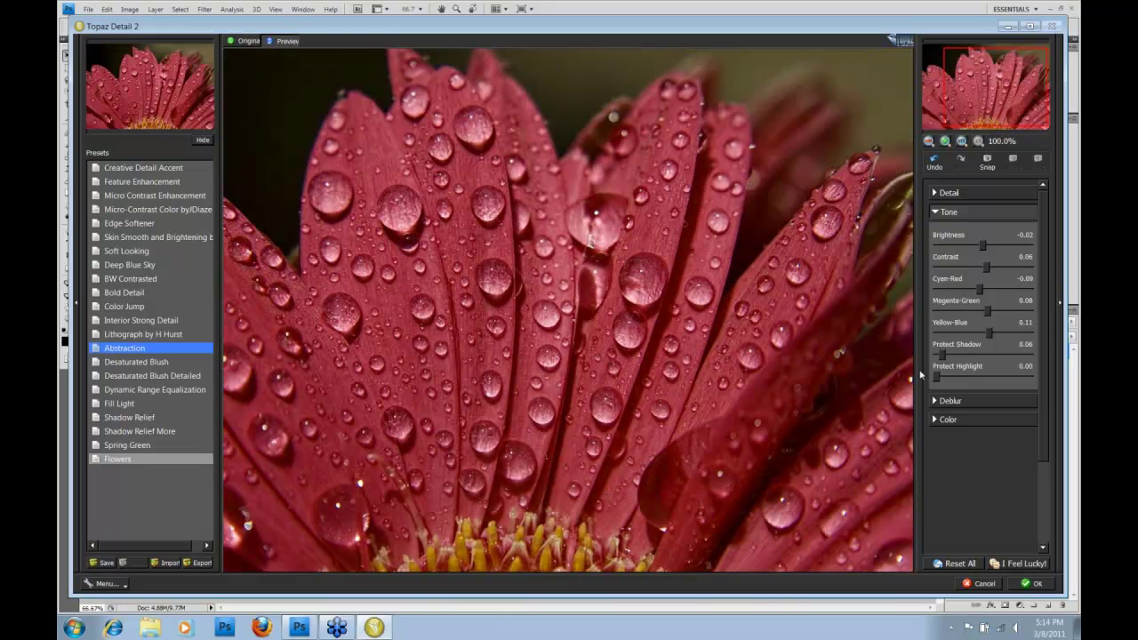
{"action": "left_click_drag", "start_coordinate": [937, 380], "coordinate": [1034, 377]}
{"action": "left_click_drag", "start_coordinate": [1033, 378], "coordinate": [956, 377]}
{"action": "left_click", "coordinate": [939, 211]}
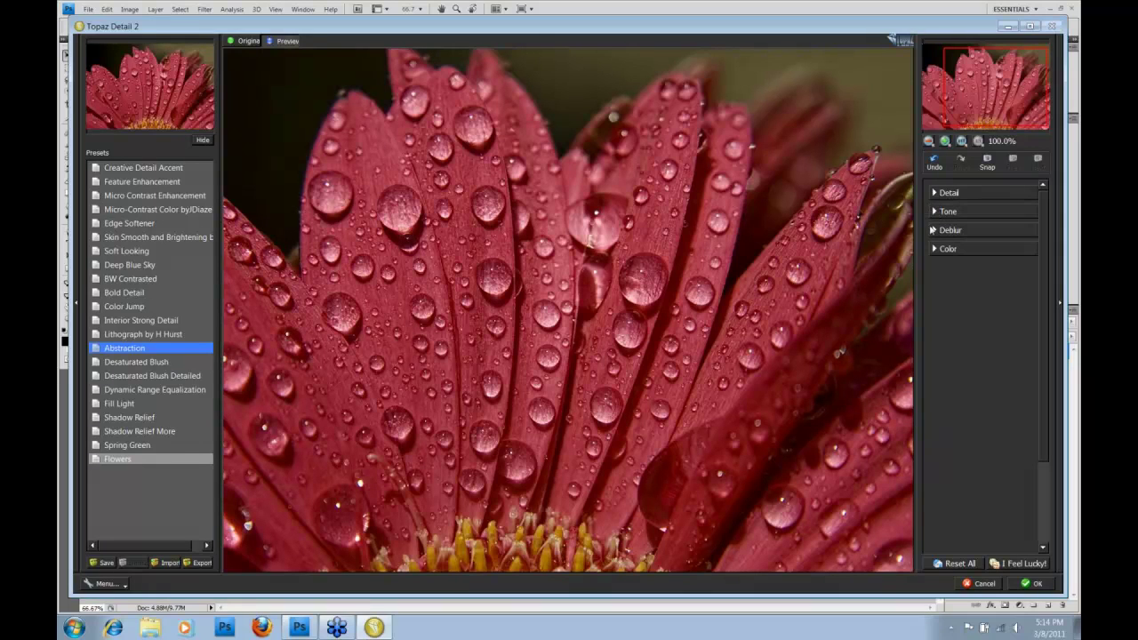
Open the Deblur settings, test a high Strength, and settle on a Strength of 0.11
{"action": "left_click", "coordinate": [935, 231]}
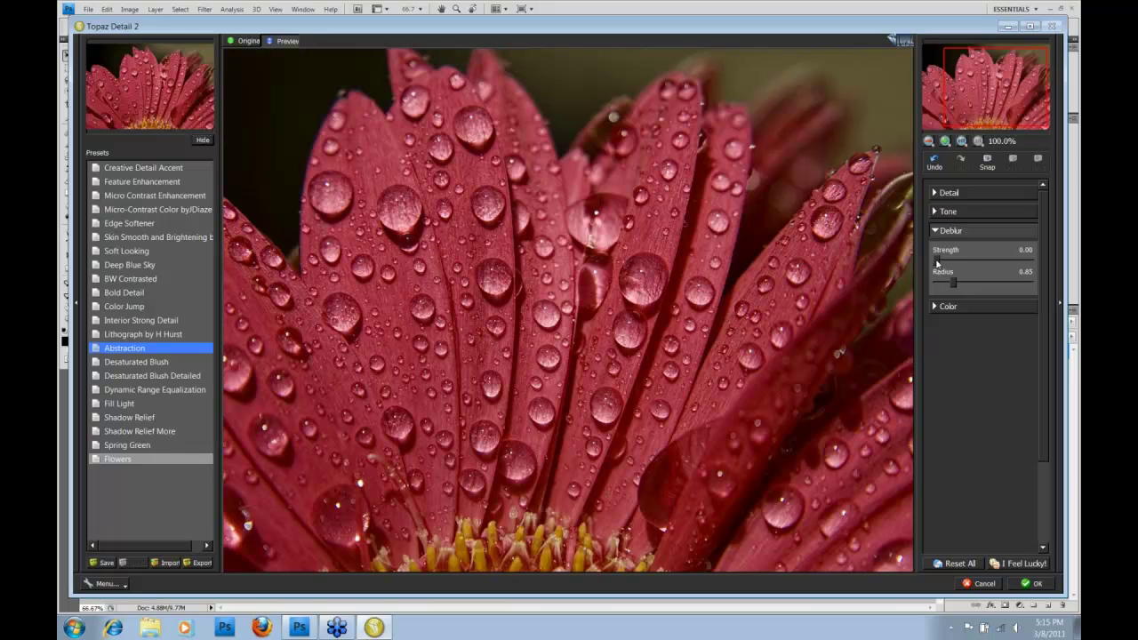
{"action": "left_click_drag", "start_coordinate": [936, 262], "coordinate": [1017, 261]}
{"action": "left_click_drag", "start_coordinate": [1015, 262], "coordinate": [934, 261]}
{"action": "left_click_drag", "start_coordinate": [937, 262], "coordinate": [948, 261]}
Test Saturation 0.58 with Saturation Boost 0.20, lower Saturation to 0.19 with Boost at 0.00, and raise Boost to 0.20
{"action": "left_click", "coordinate": [935, 306]}
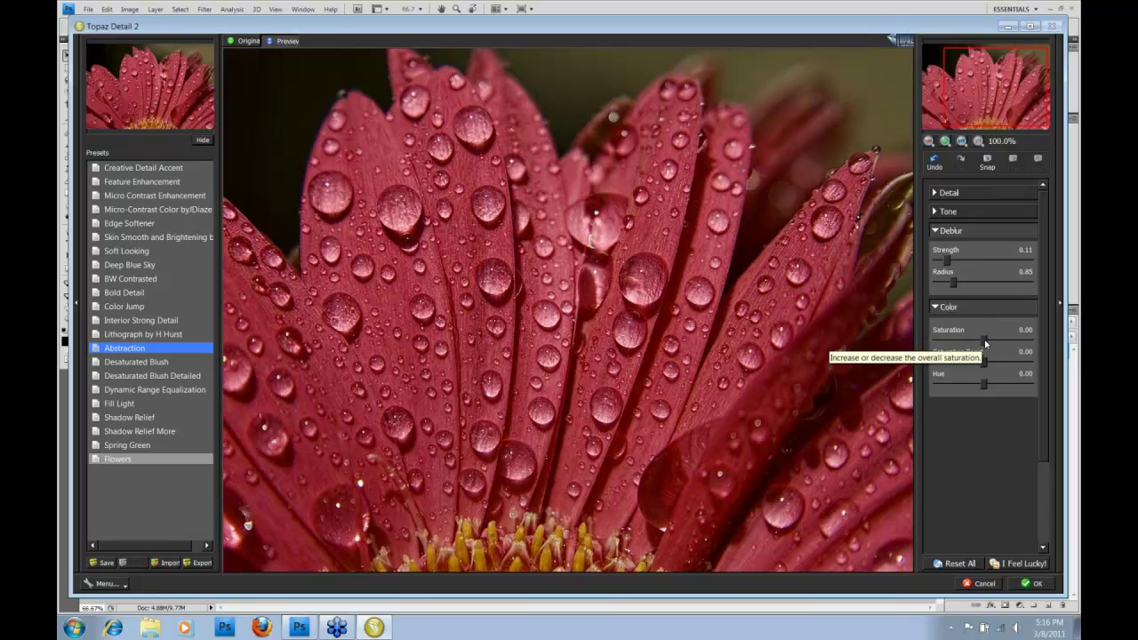
{"action": "left_click_drag", "start_coordinate": [985, 341], "coordinate": [1013, 342]}
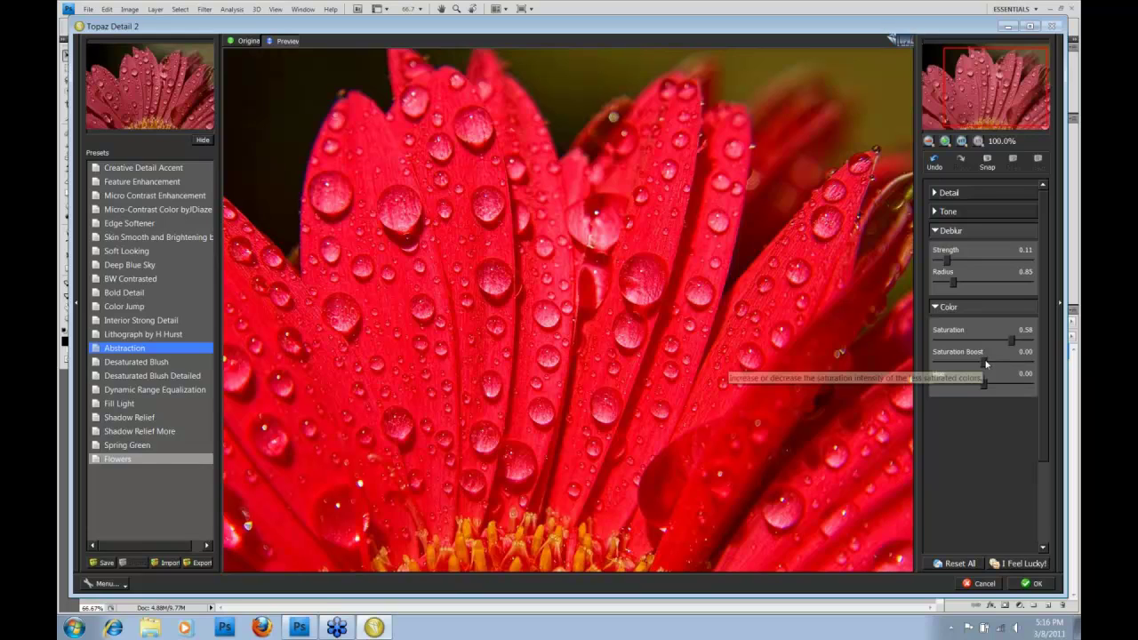
{"action": "left_click_drag", "start_coordinate": [985, 363], "coordinate": [991, 363]}
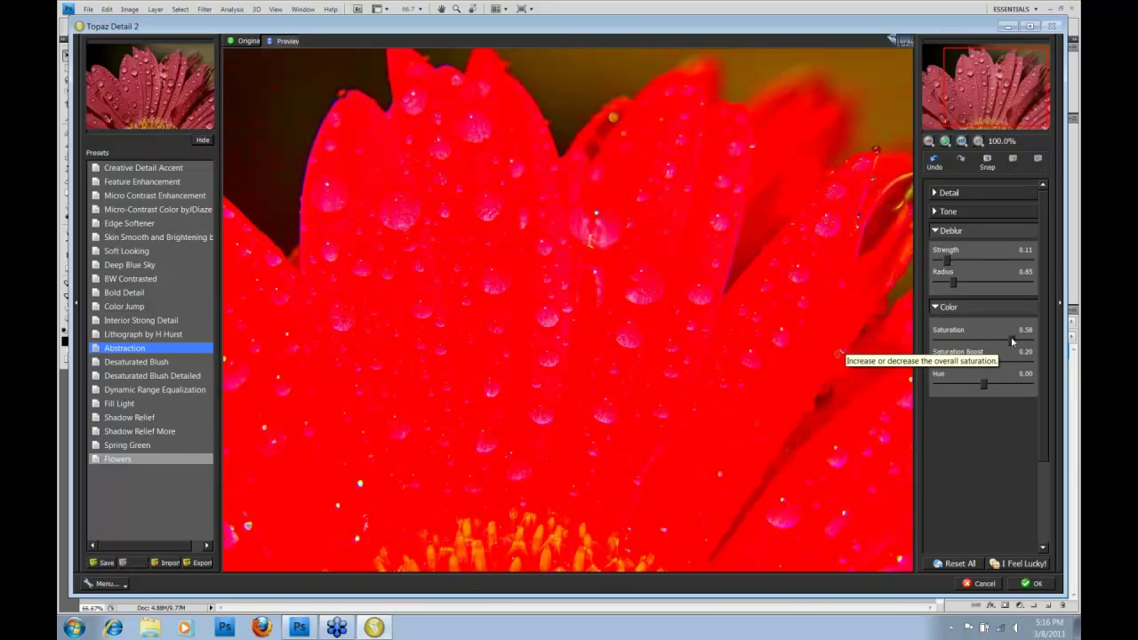
{"action": "mouse_move", "coordinate": [996, 363]}
{"action": "left_mouse_down"}
{"action": "mouse_move", "coordinate": [983, 362]}
{"action": "mouse_move", "coordinate": [1001, 341]}
{"action": "left_mouse_up"}
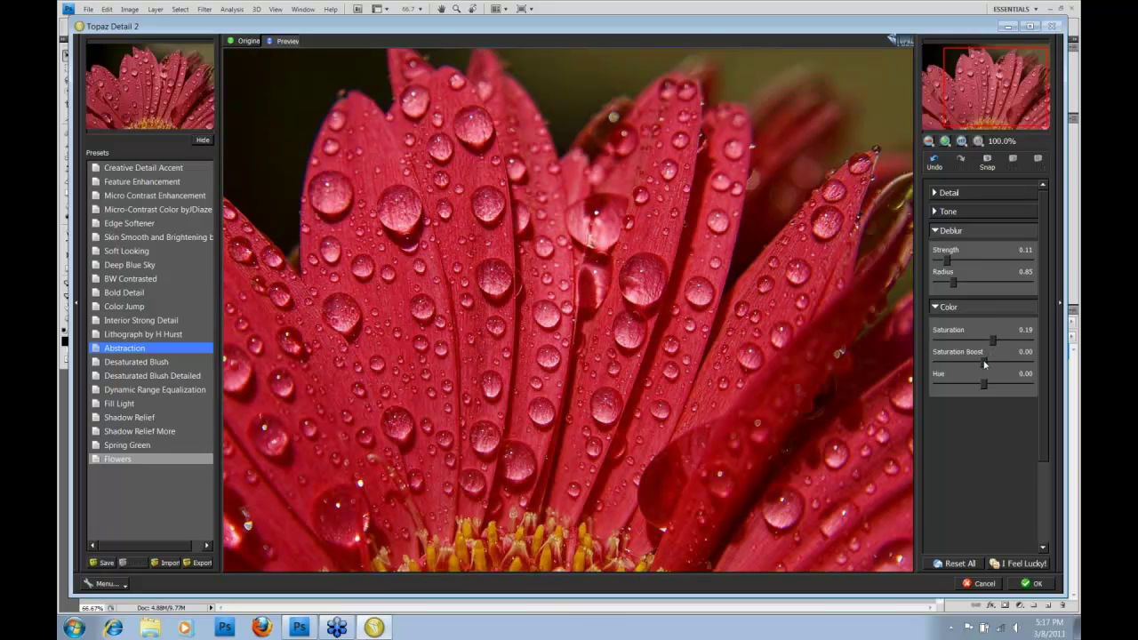
{"action": "left_click_drag", "start_coordinate": [984, 364], "coordinate": [994, 363]}
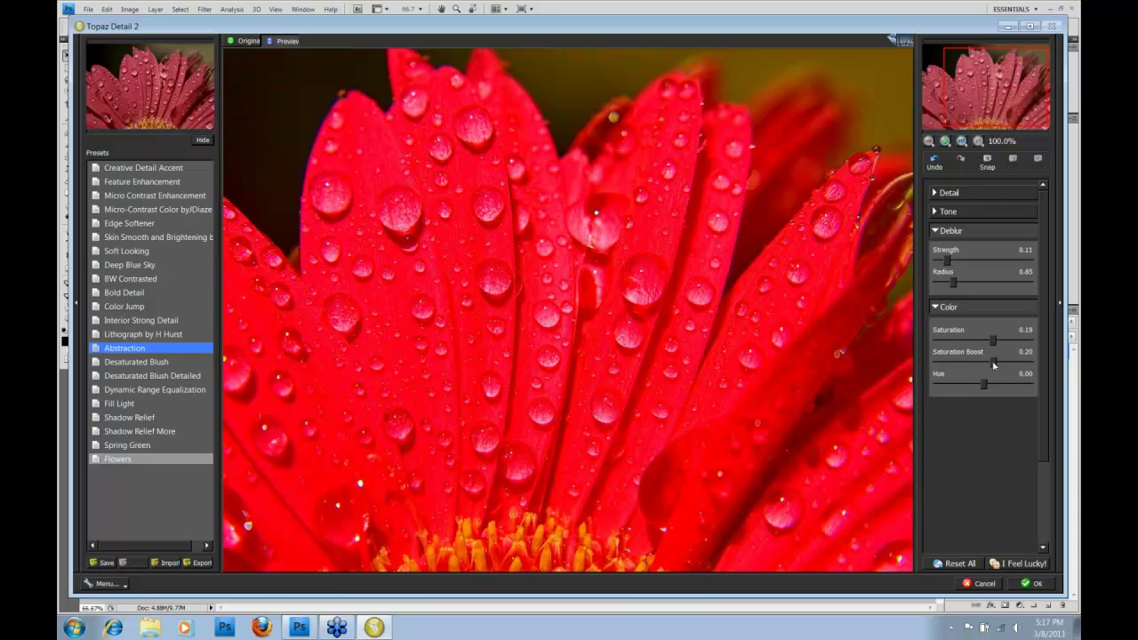
Reset Saturation Boost to 0.00, lower Saturation to 0.10, and compare the preview with the original
{"action": "left_click_drag", "start_coordinate": [993, 364], "coordinate": [984, 365]}
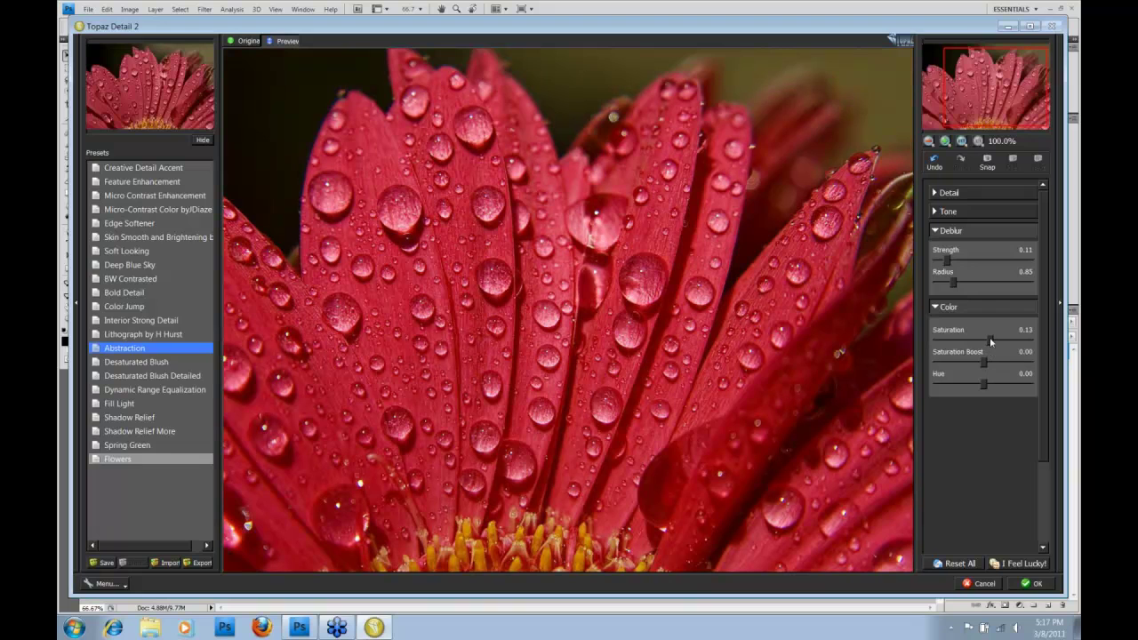
{"action": "left_click_drag", "start_coordinate": [990, 340], "coordinate": [988, 340]}
{"action": "left_click", "coordinate": [568, 275]}
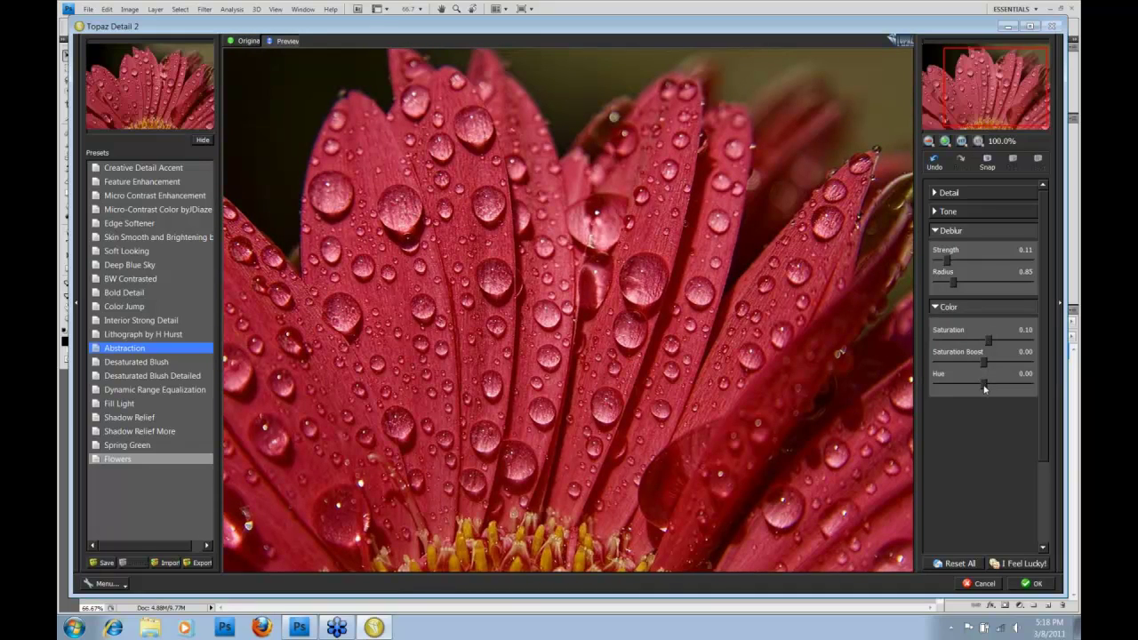
Test Hue near both extremes, settle on a Hue of 0.09, and compare the preview with the original image
{"action": "left_click_drag", "start_coordinate": [984, 385], "coordinate": [1028, 383]}
{"action": "left_click_drag", "start_coordinate": [1028, 386], "coordinate": [948, 391]}
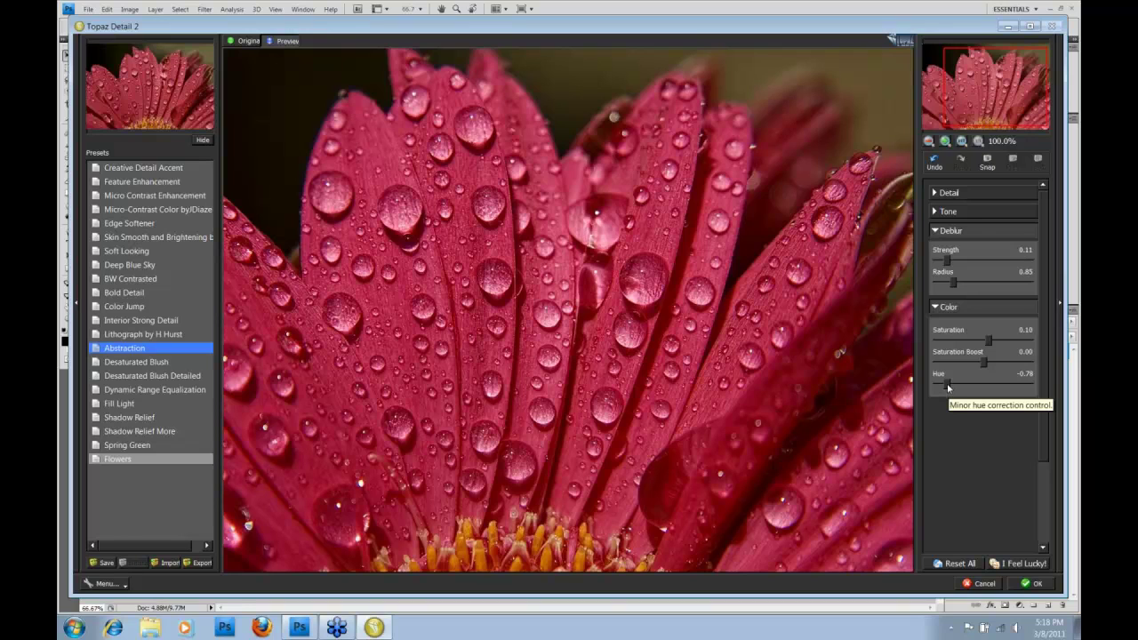
{"action": "left_click_drag", "start_coordinate": [946, 388], "coordinate": [985, 387]}
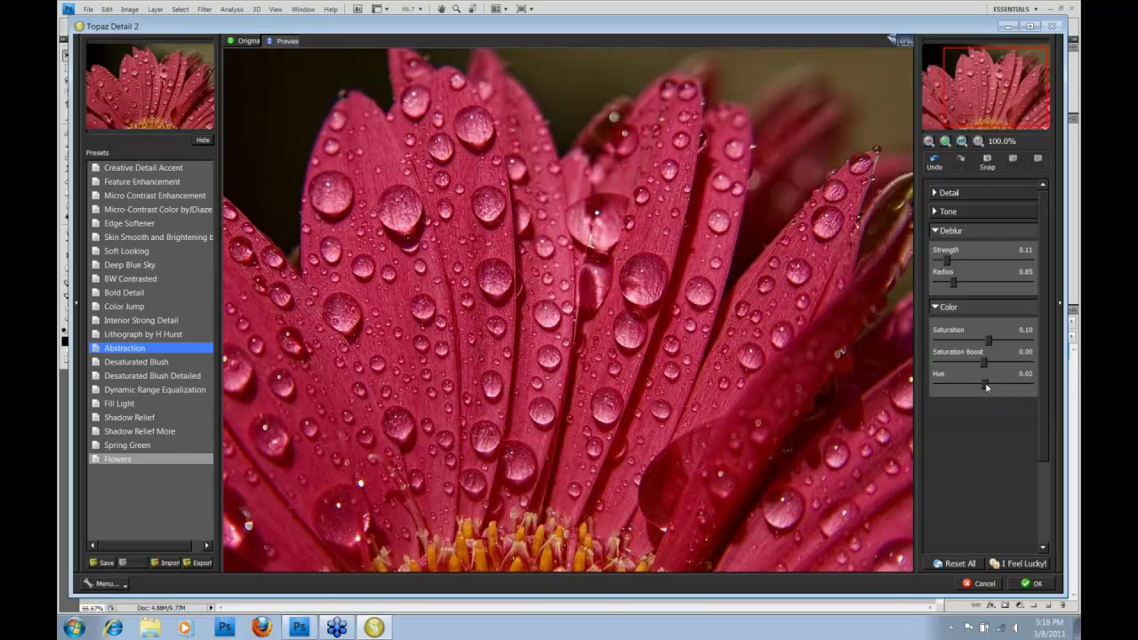
{"action": "left_click_drag", "start_coordinate": [986, 386], "coordinate": [990, 386]}
{"action": "left_click", "coordinate": [603, 351]}
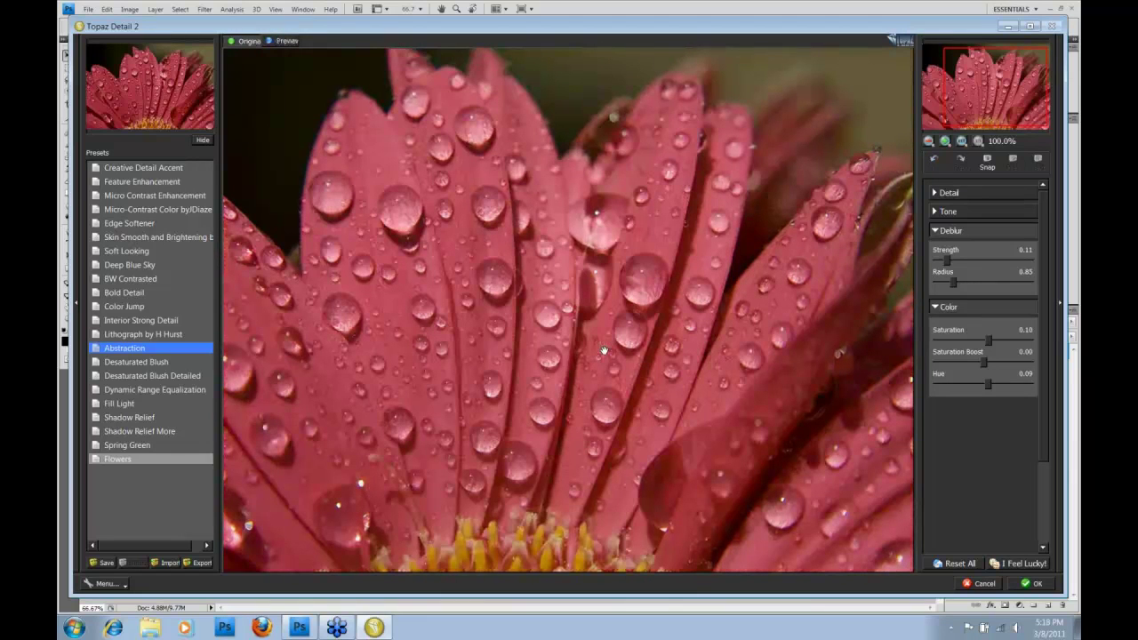
{"action": "left_click", "coordinate": [604, 351]}
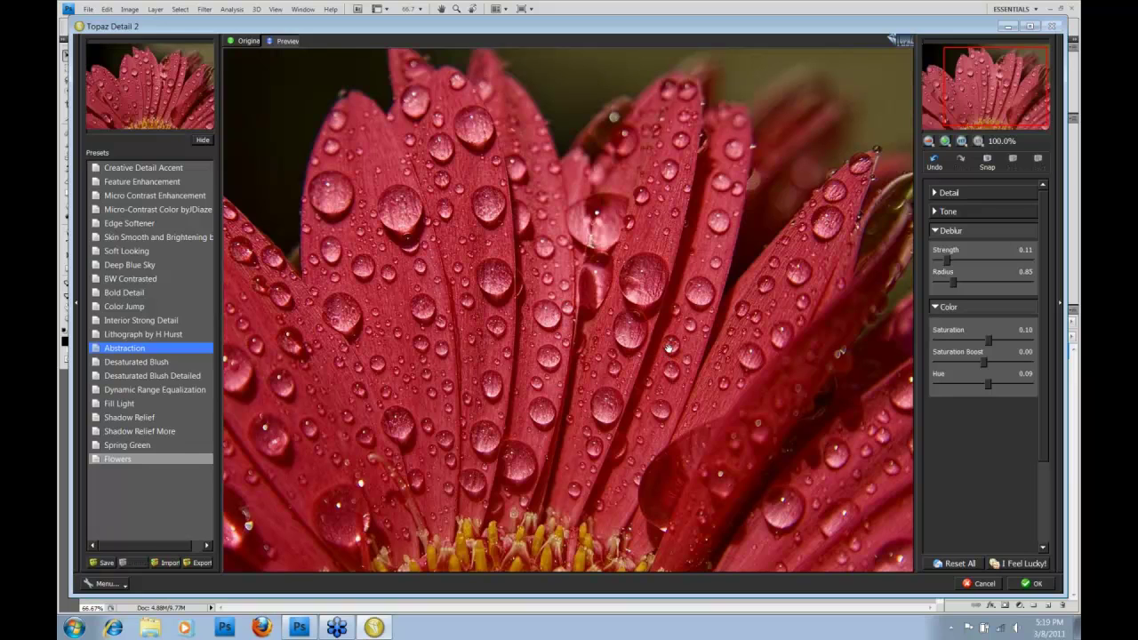
{"action": "left_click", "coordinate": [669, 351]}
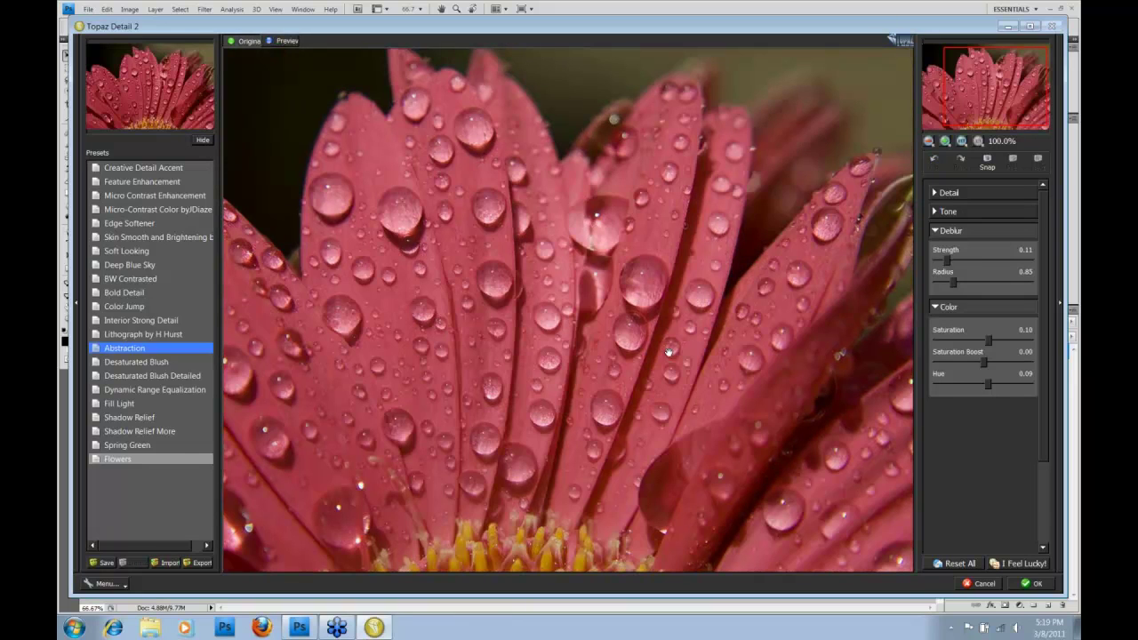
{"action": "left_click", "coordinate": [669, 351]}
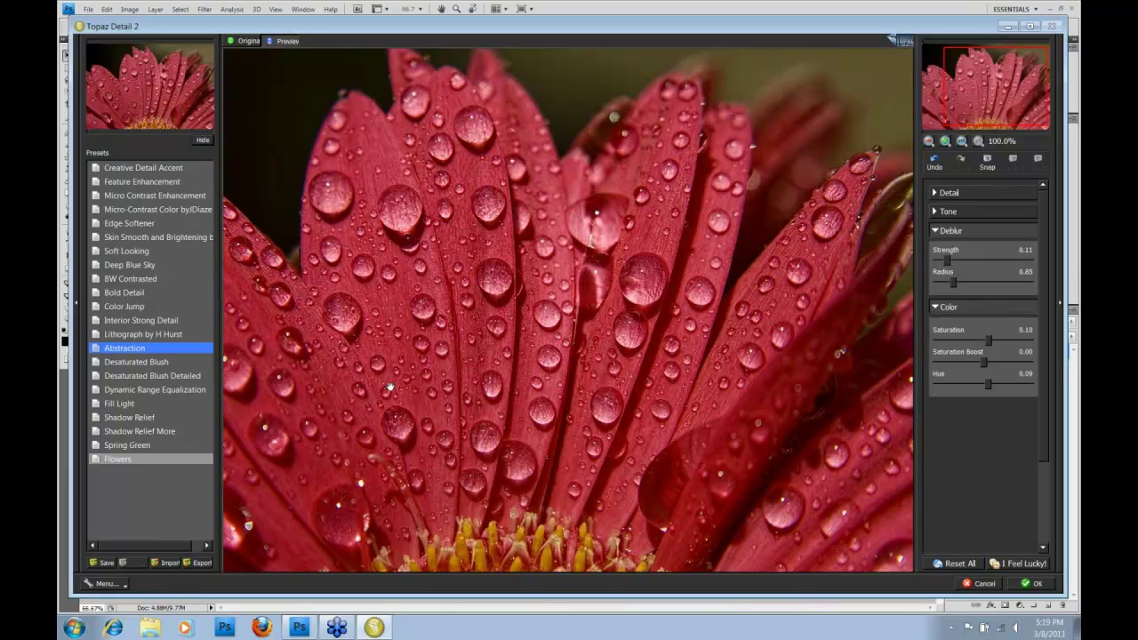
Save the settings as preset Flower_2 with the creator's name, good for Flowers and Plants and also good for Nature and Landscape
{"action": "left_click", "coordinate": [104, 563]}
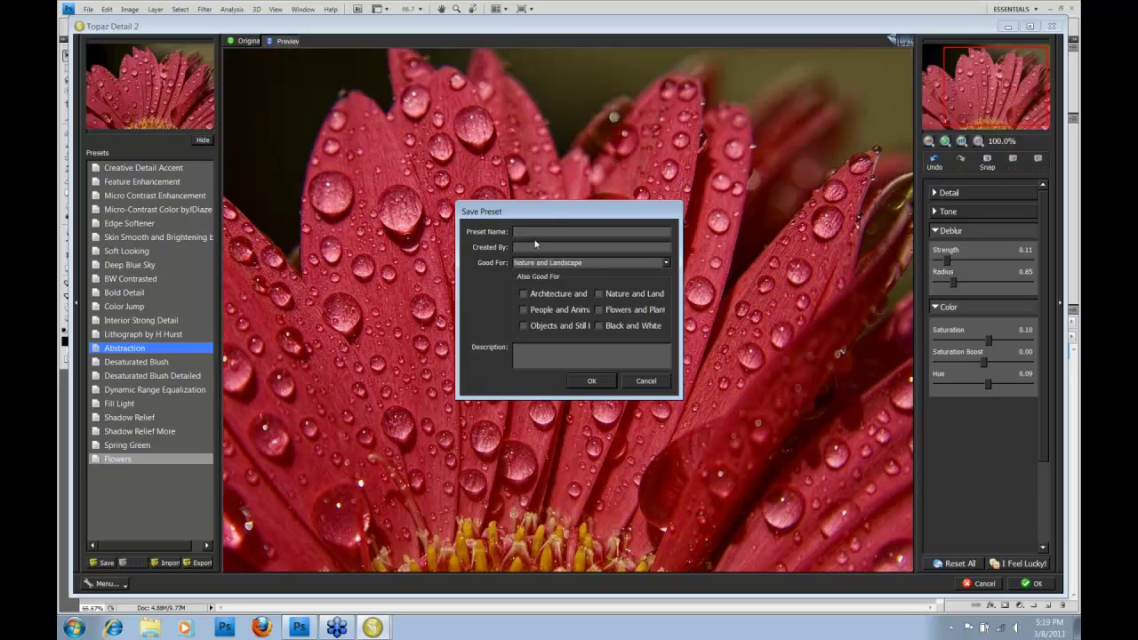
{"action": "type", "text": "Flower_2"}
{"action": "left_click", "coordinate": [546, 247]}
{"action": "type", "text": "Nichole"}
{"action": "left_click", "coordinate": [666, 263]}
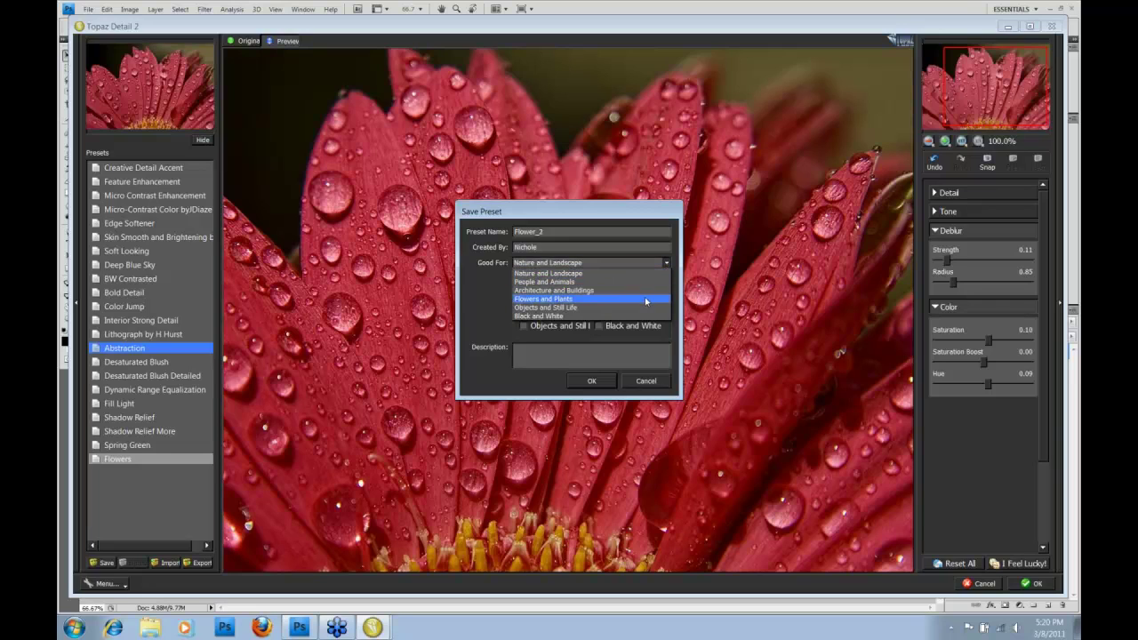
{"action": "left_click", "coordinate": [645, 300]}
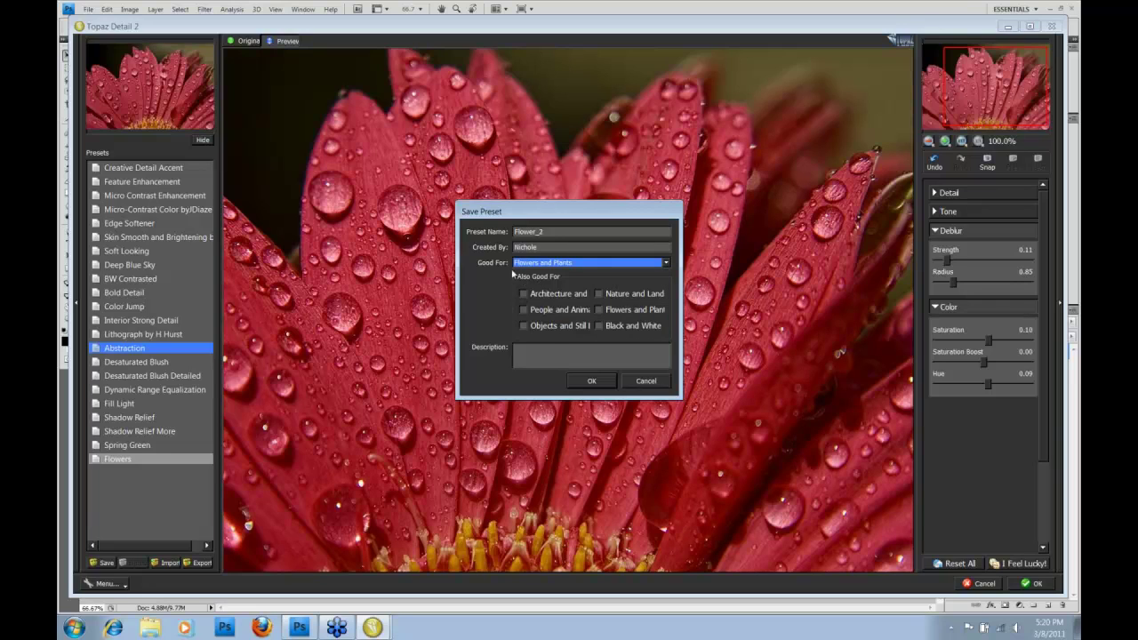
{"action": "left_click", "coordinate": [602, 295]}
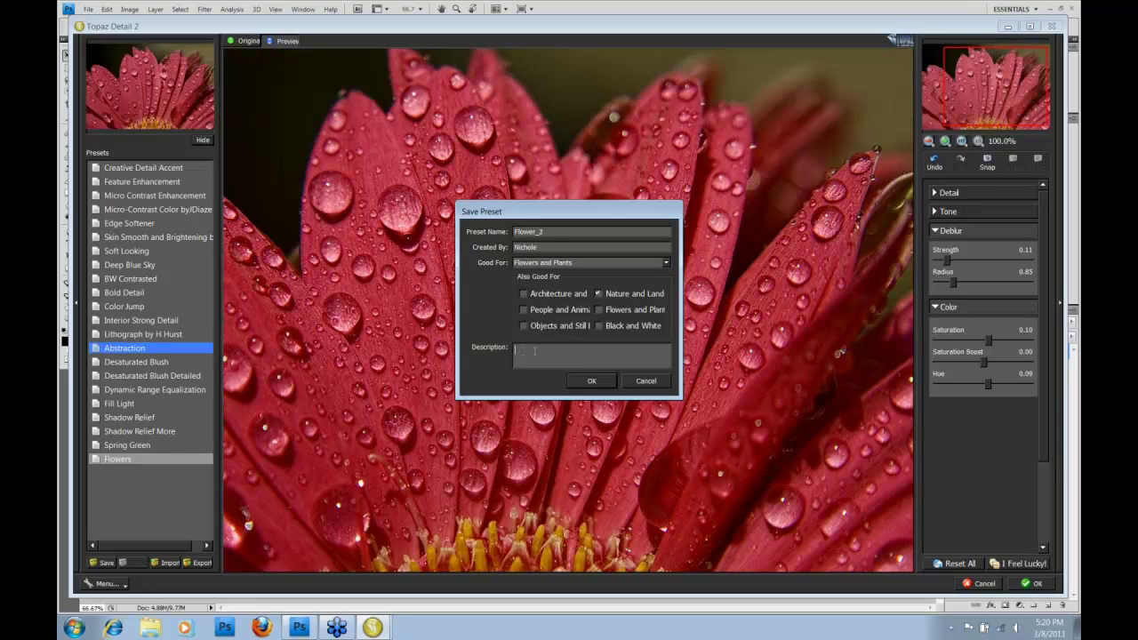
{"action": "left_click", "coordinate": [592, 382]}
Load the saved Flower_2 preset and apply the filter to the duplicate layer
{"action": "left_click", "coordinate": [117, 458]}
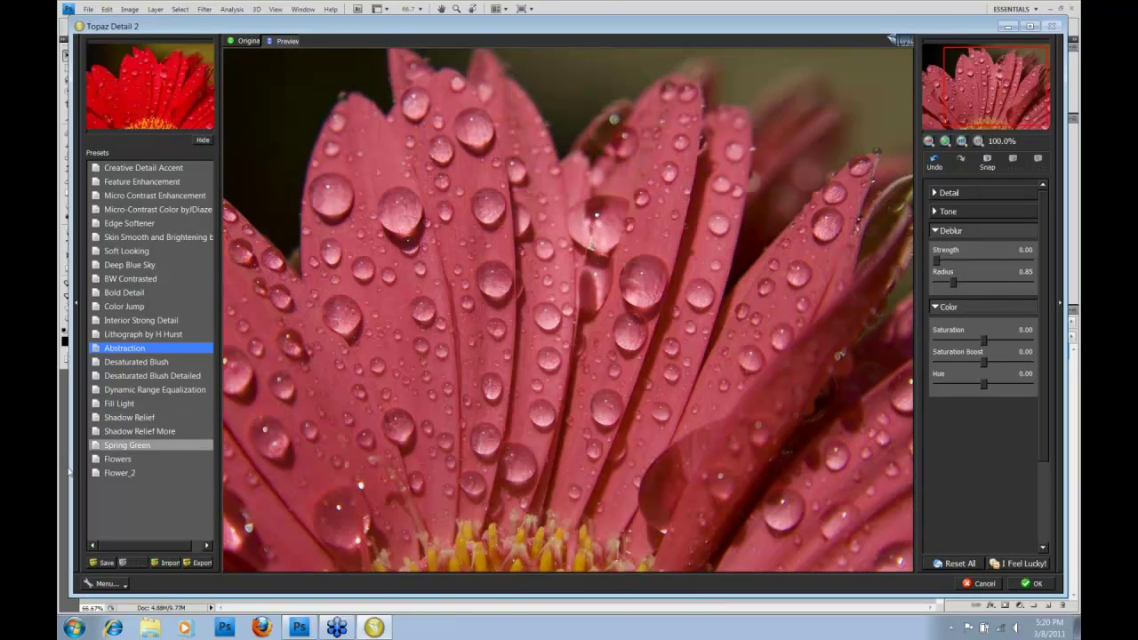
{"action": "left_click", "coordinate": [134, 472]}
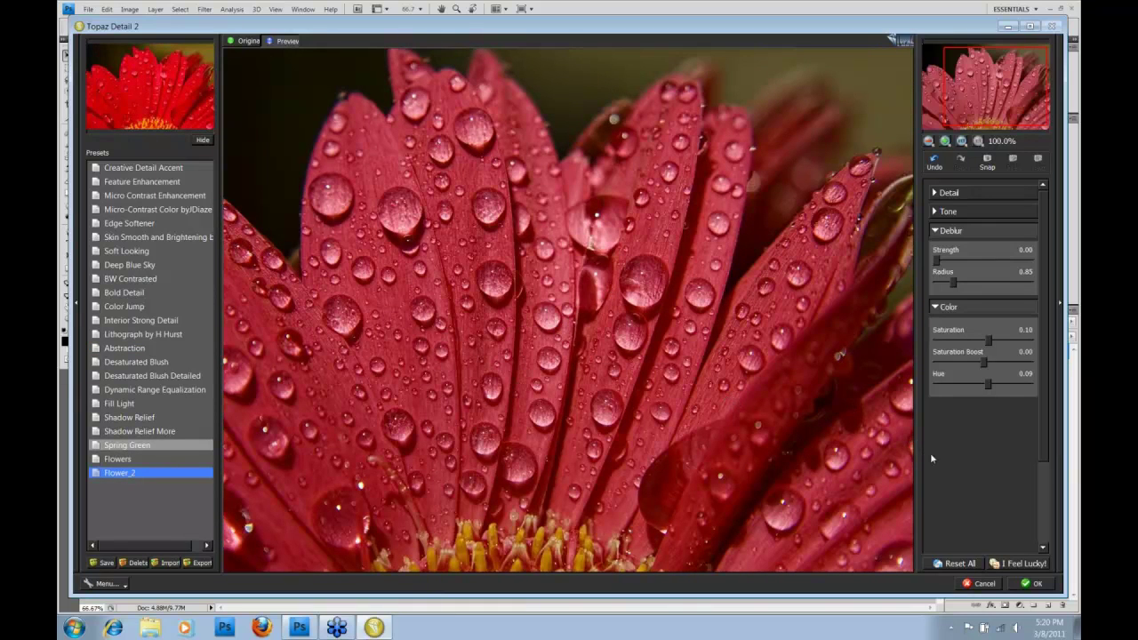
{"action": "left_click", "coordinate": [1034, 584]}
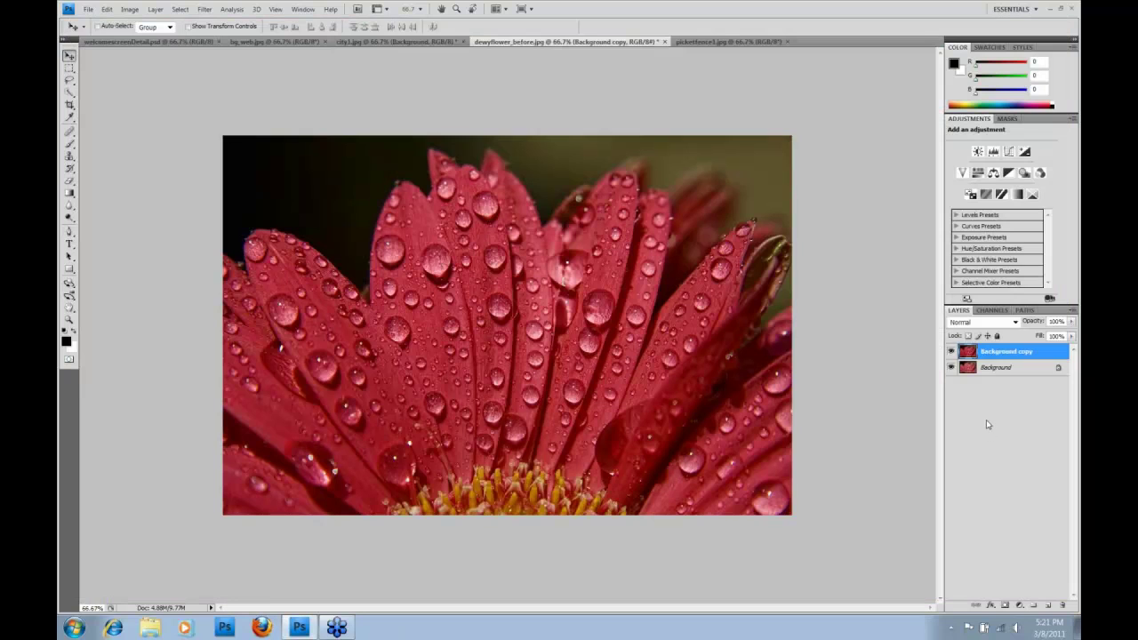
Set the Background copy layer's opacity to 52% and compare the image with that layer hidden and shown
{"action": "left_click", "coordinate": [951, 354]}
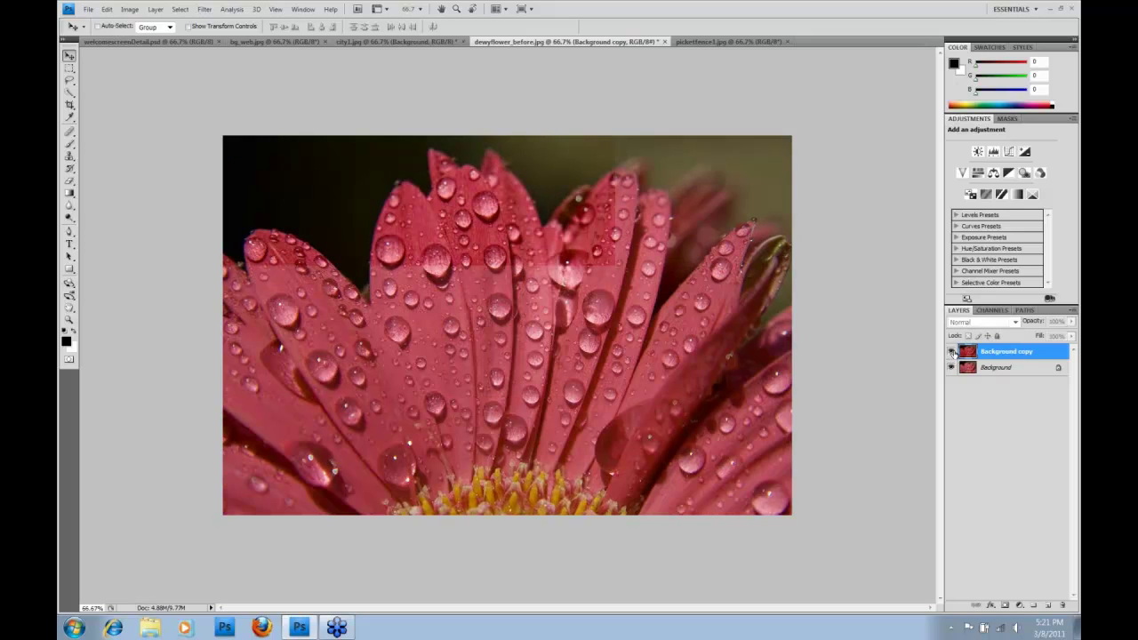
{"action": "left_click", "coordinate": [951, 353]}
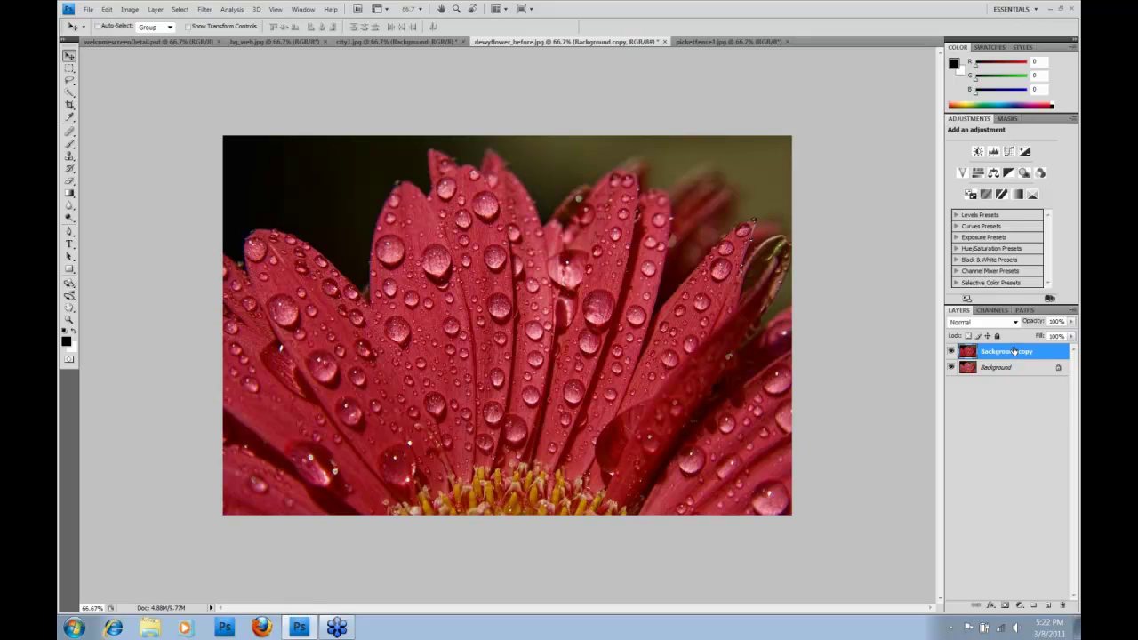
{"action": "left_click", "coordinate": [1071, 320]}
{"action": "left_click_drag", "start_coordinate": [1073, 333], "coordinate": [1047, 335]}
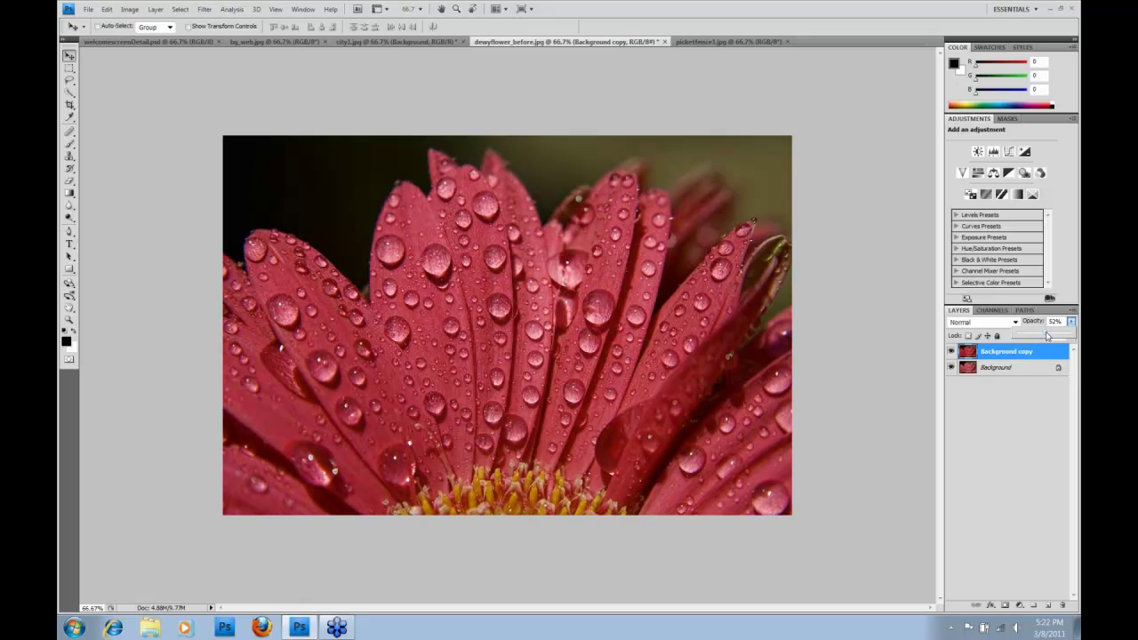
{"action": "left_click", "coordinate": [951, 352]}
{"action": "left_click", "coordinate": [951, 352]}
{"action": "left_click", "coordinate": [951, 352]}
Try the Background copy layer at 100% opacity, return it to 52%, and compare it against the original layer
{"action": "left_click", "coordinate": [1072, 322]}
{"action": "left_click_drag", "start_coordinate": [1047, 335], "coordinate": [1078, 332]}
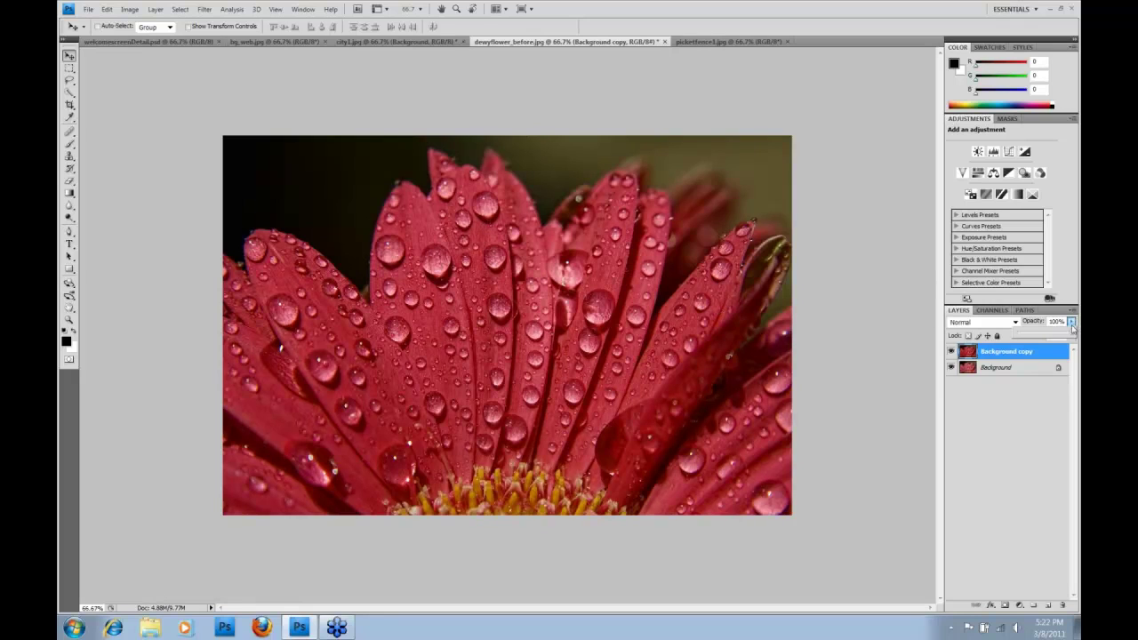
{"action": "left_click_drag", "start_coordinate": [1071, 335], "coordinate": [1045, 336]}
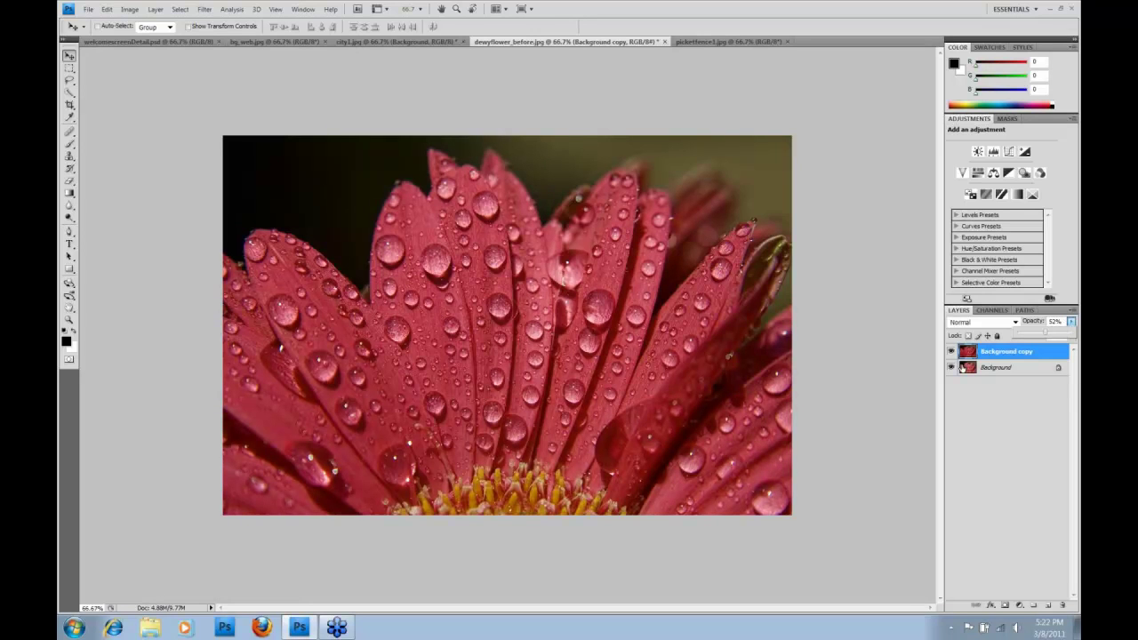
{"action": "left_click", "coordinate": [951, 352]}
{"action": "left_click", "coordinate": [951, 352]}
In city1.jpg, duplicate the Background layer and open the copy in Topaz Detail 2
{"action": "left_click", "coordinate": [391, 41]}
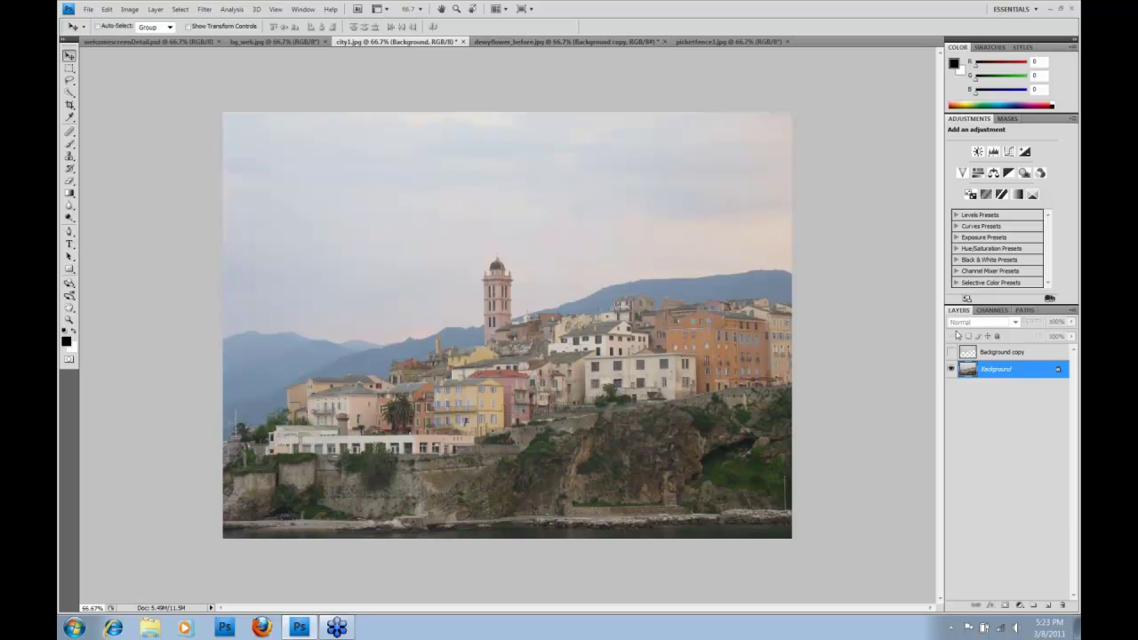
{"action": "left_click_drag", "start_coordinate": [1003, 372], "coordinate": [1050, 605]}
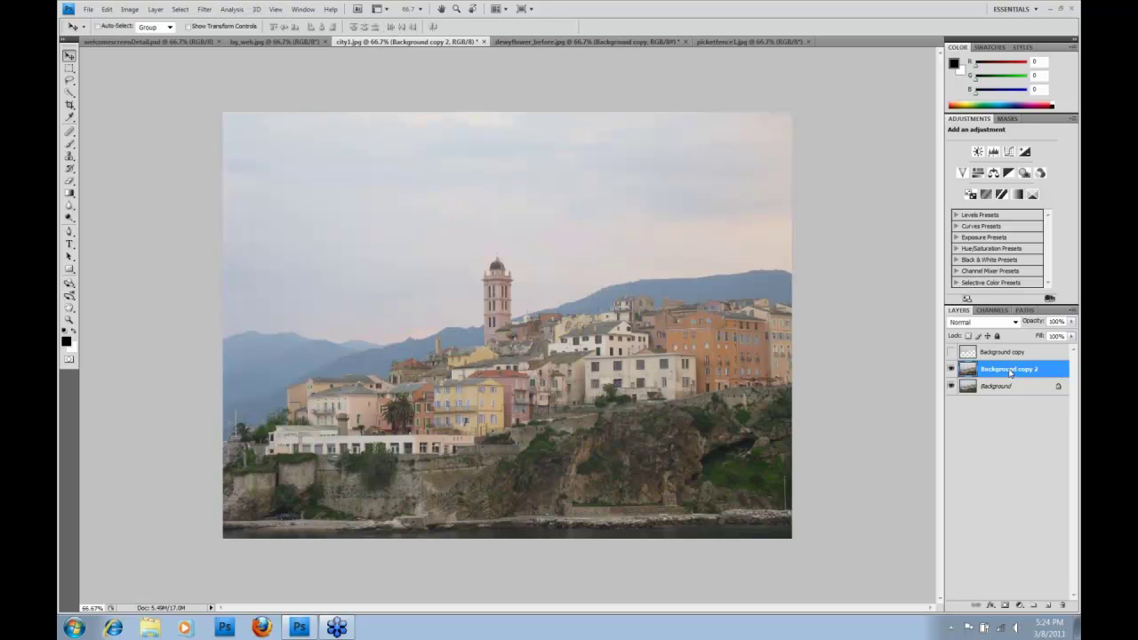
{"action": "left_click", "coordinate": [207, 9]}
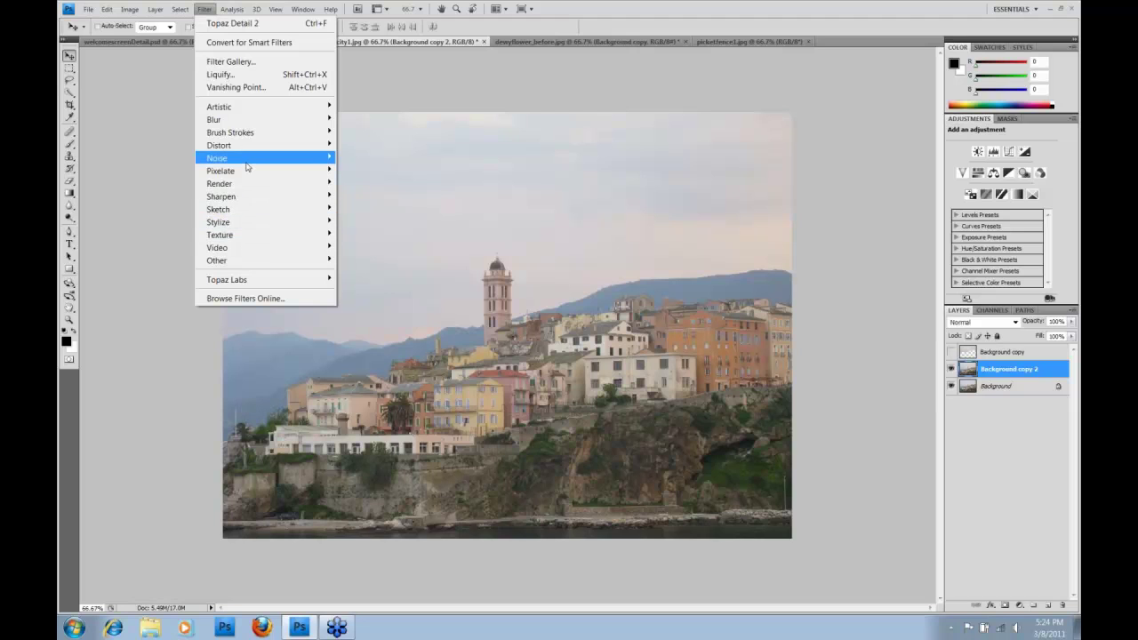
{"action": "mouse_move", "coordinate": [257, 283]}
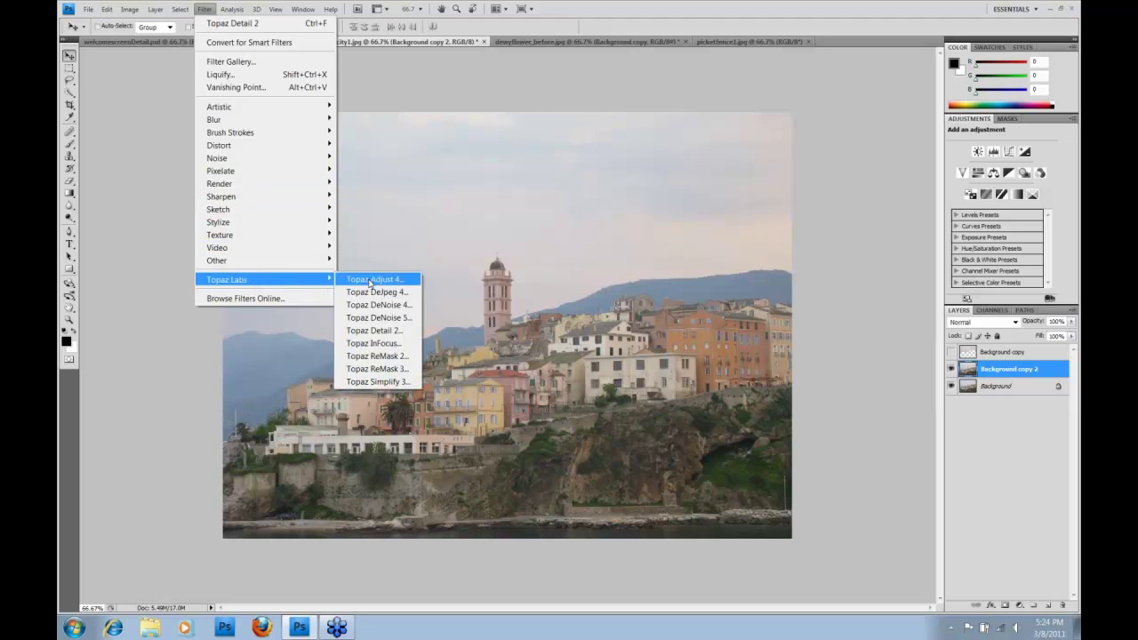
{"action": "left_click", "coordinate": [378, 330]}
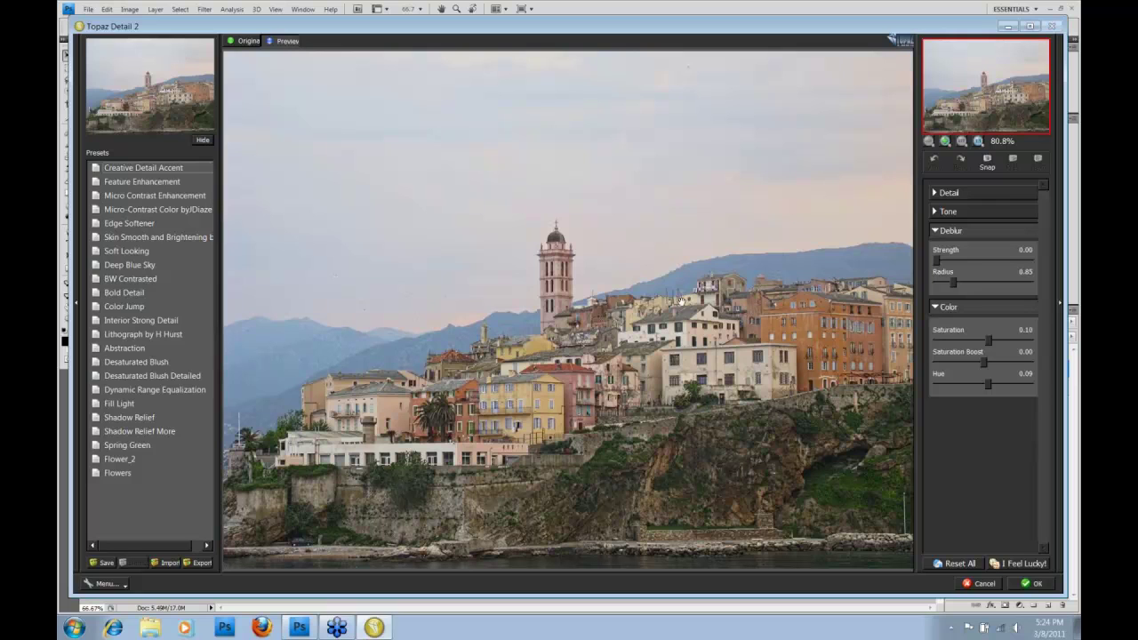
Reset all Topaz Detail adjustments and apply the Creative Detail Accent preset to the city photo
{"action": "left_click", "coordinate": [559, 371]}
{"action": "left_click", "coordinate": [965, 565]}
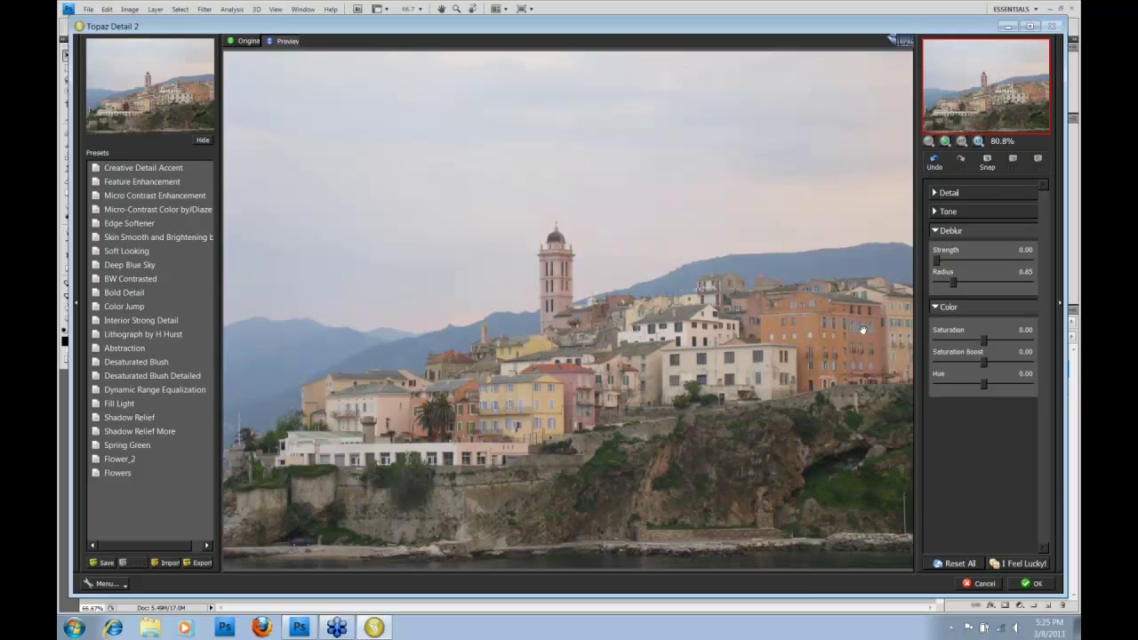
{"action": "left_click", "coordinate": [162, 170]}
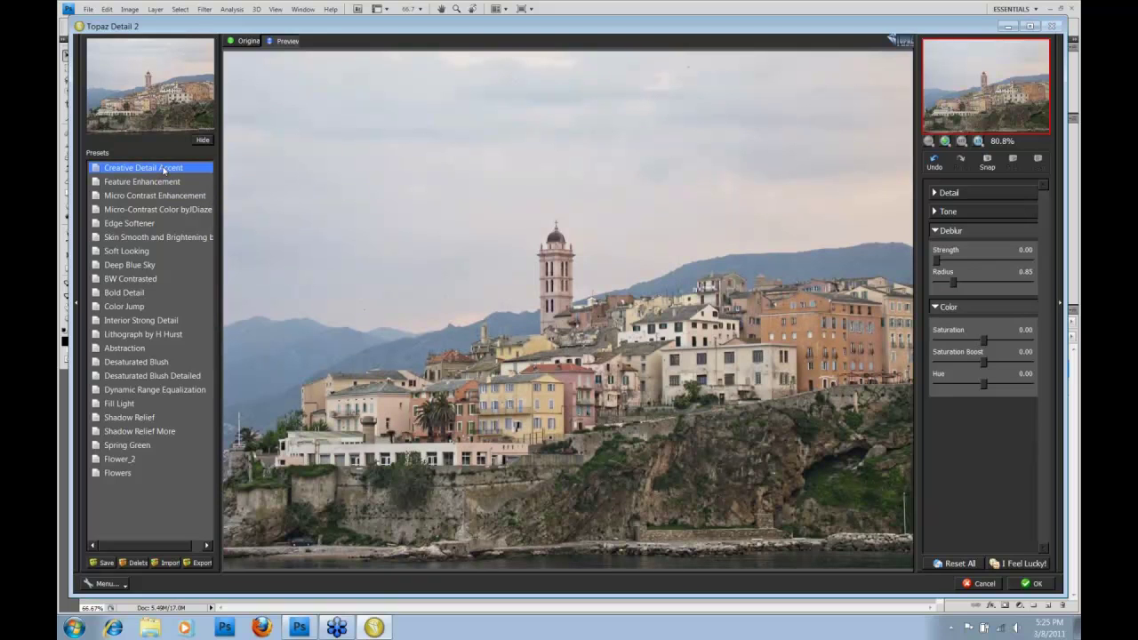
Compare the Creative Detail Accent preview with the original city image, examining the detail in the buildings and cliff
{"action": "left_click", "coordinate": [493, 407]}
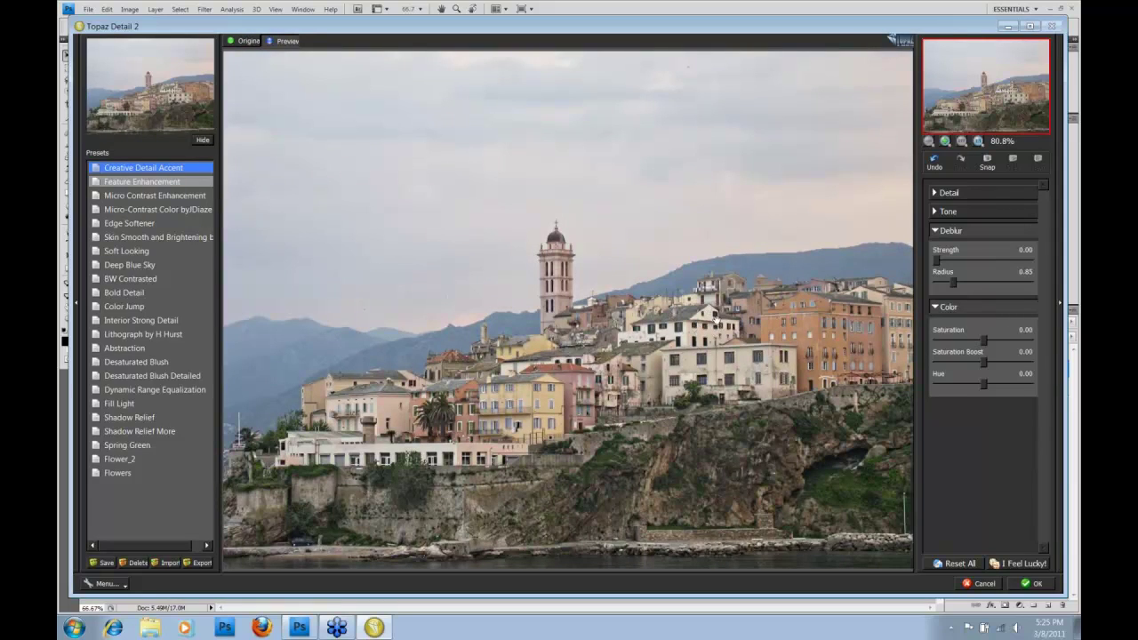
{"action": "left_click", "coordinate": [550, 413]}
{"action": "left_click_drag", "start_coordinate": [551, 413], "coordinate": [550, 413]}
{"action": "left_click", "coordinate": [745, 346]}
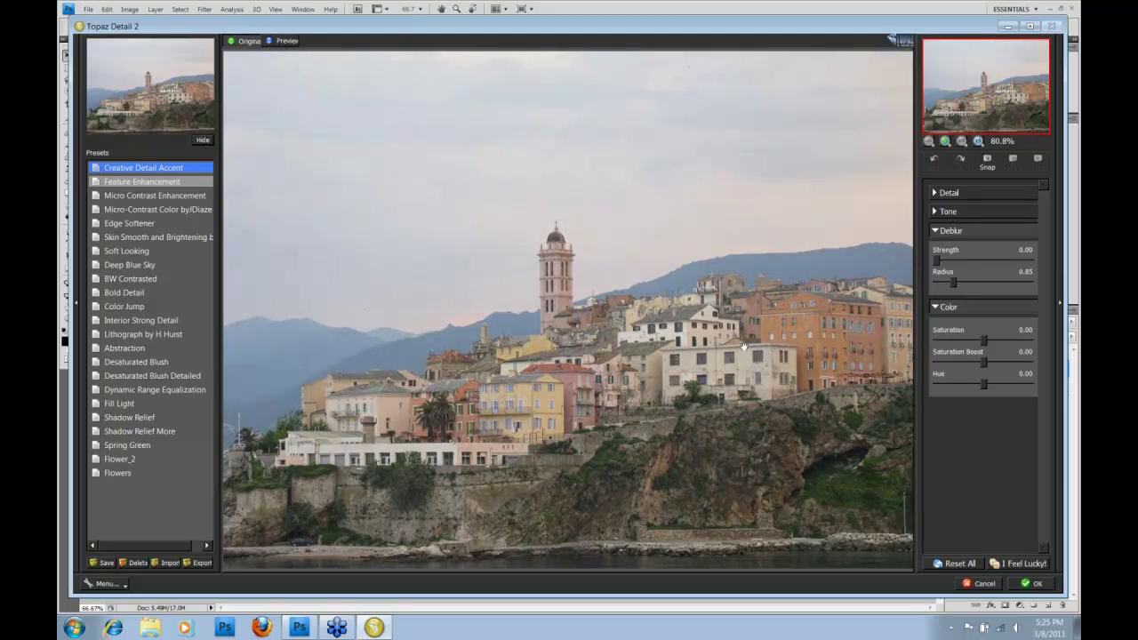
{"action": "left_click_drag", "start_coordinate": [745, 347], "coordinate": [745, 347]}
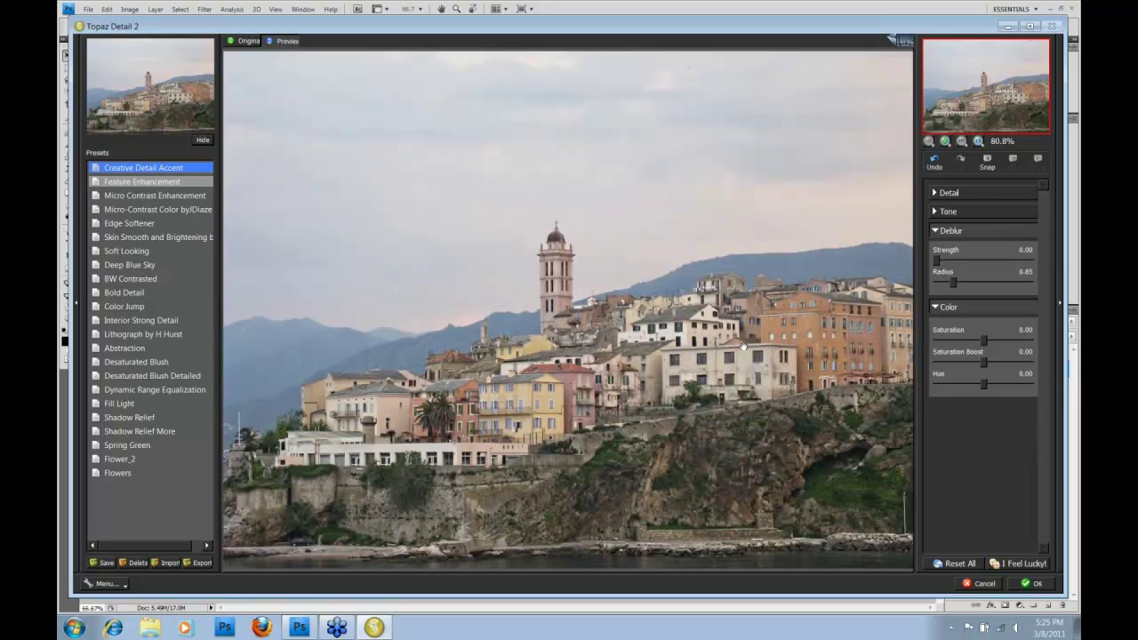
{"action": "left_click", "coordinate": [743, 346]}
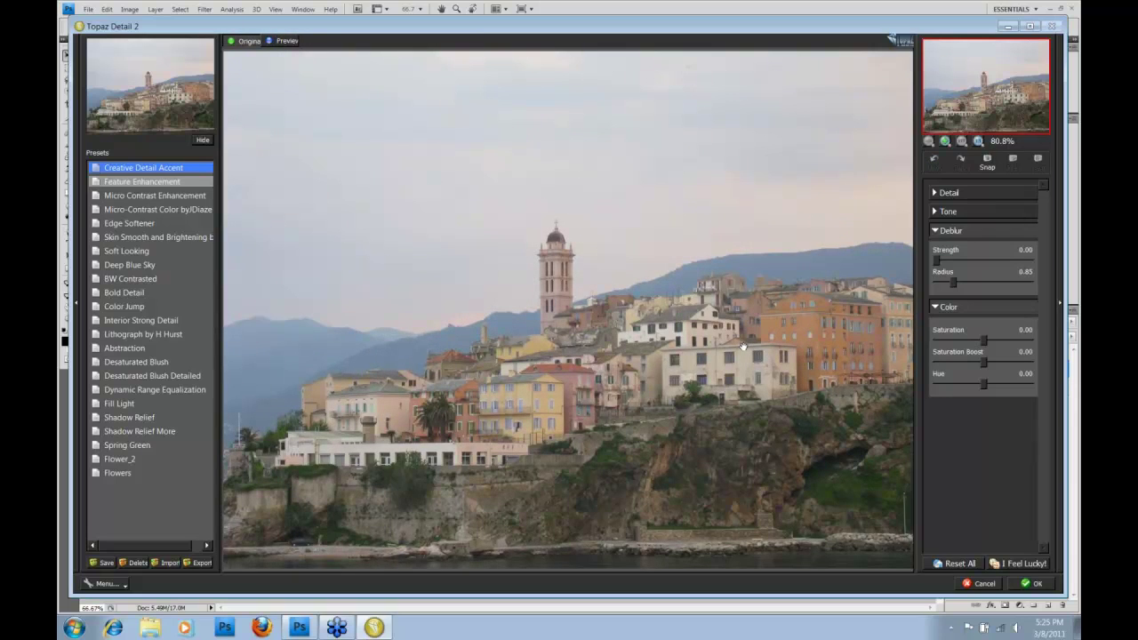
{"action": "left_click_drag", "start_coordinate": [743, 346], "coordinate": [743, 346]}
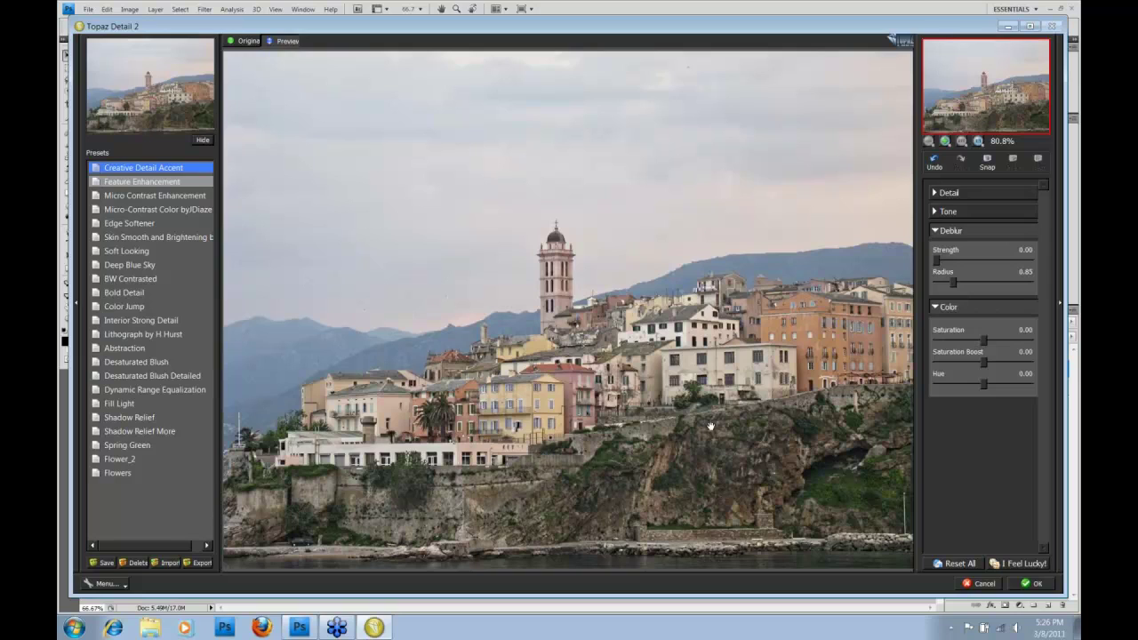
Collapse the Deblur and Color settings and expand the Detail settings
{"action": "left_click", "coordinate": [940, 232]}
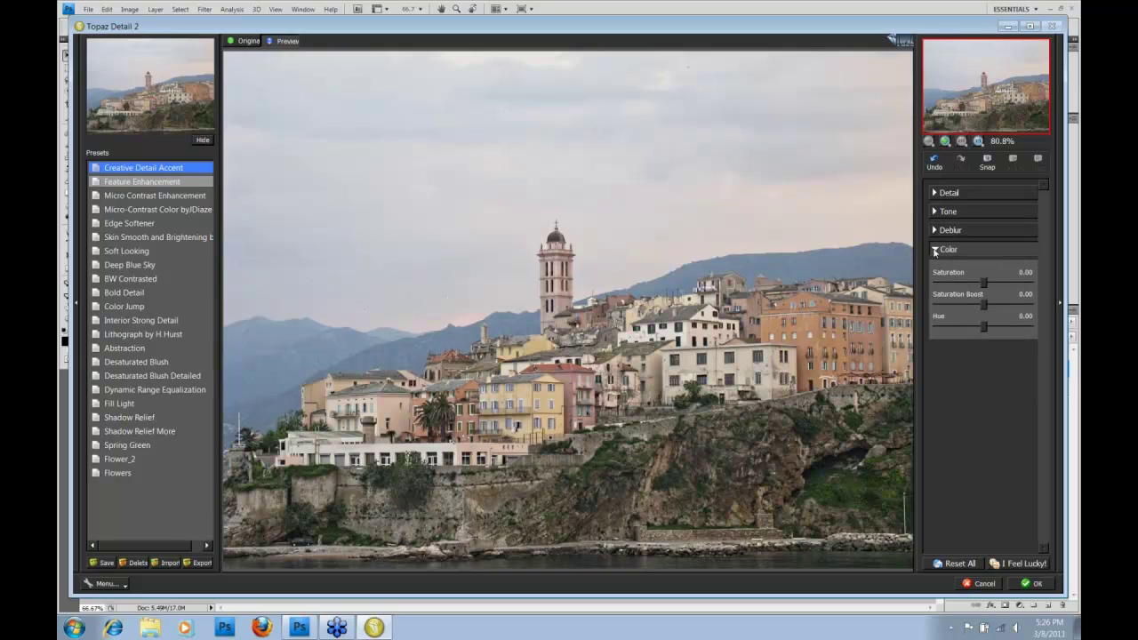
{"action": "left_click", "coordinate": [935, 250]}
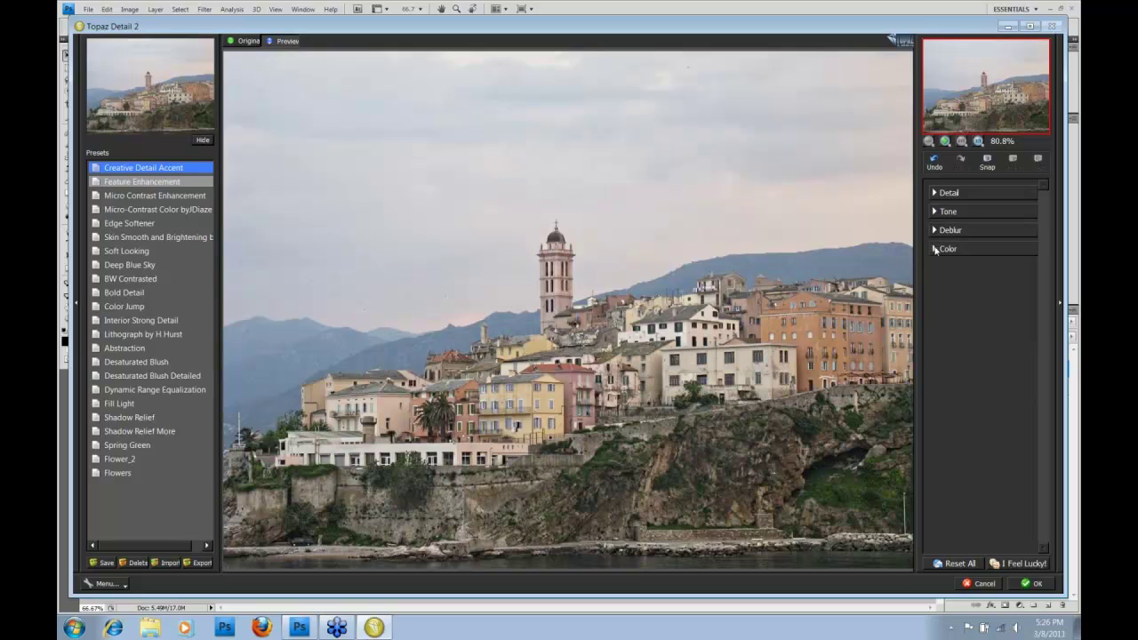
{"action": "left_click", "coordinate": [934, 192]}
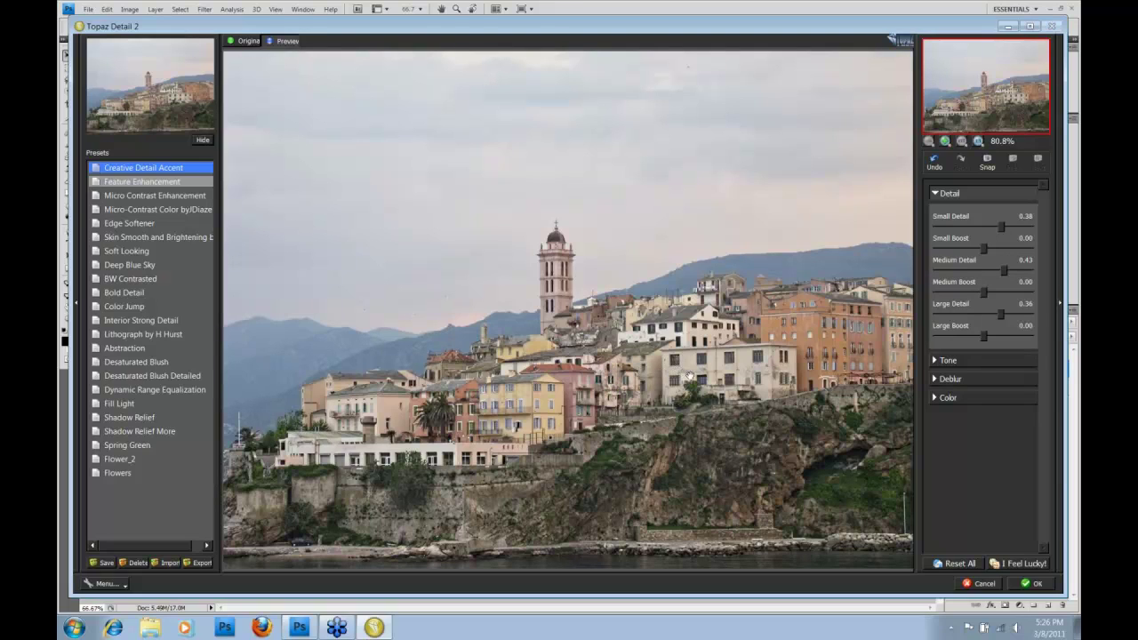
Compare the current Topaz Detail preview with the original image, examining the detail in the buildings
{"action": "left_click", "coordinate": [735, 375]}
{"action": "left_click", "coordinate": [735, 375]}
{"action": "left_click", "coordinate": [770, 372]}
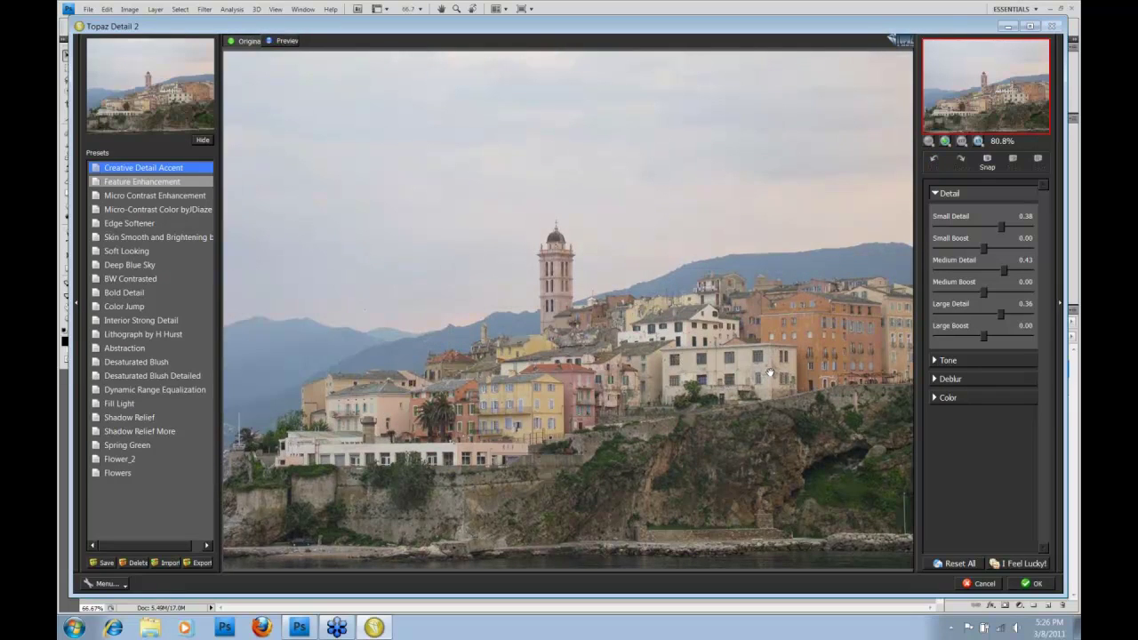
{"action": "left_click", "coordinate": [770, 372]}
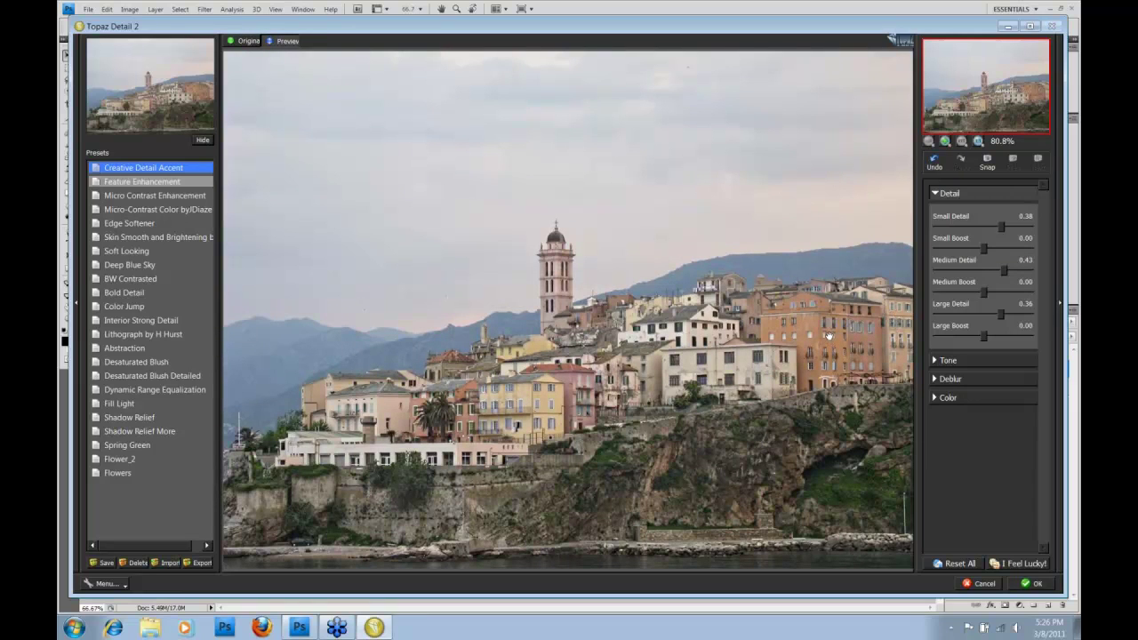
{"action": "left_click", "coordinate": [827, 335]}
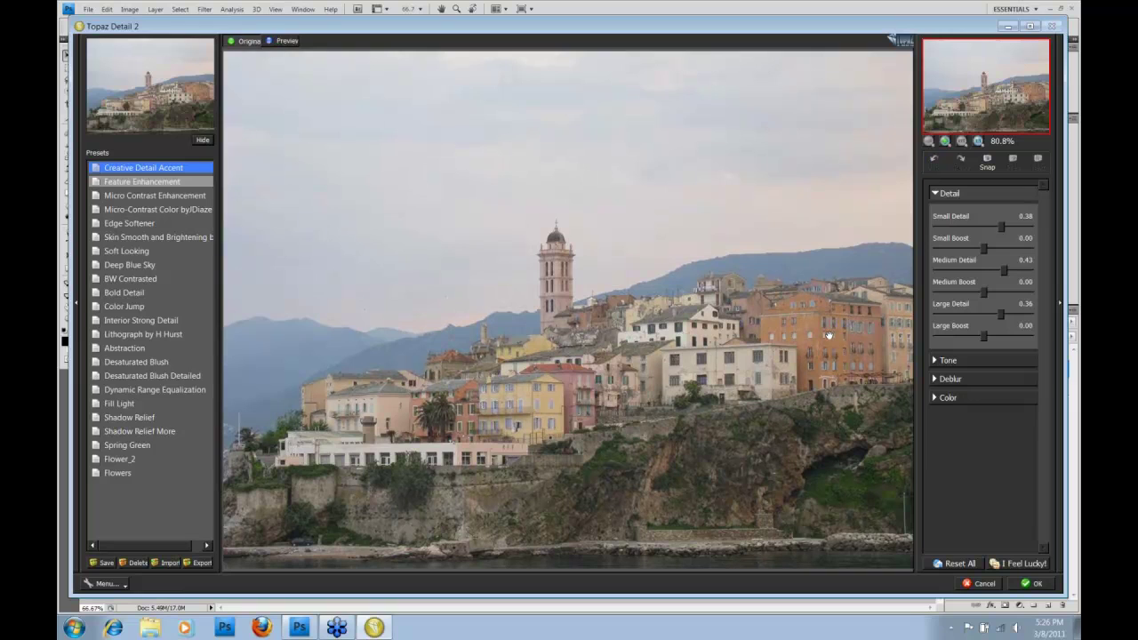
{"action": "left_click", "coordinate": [828, 335]}
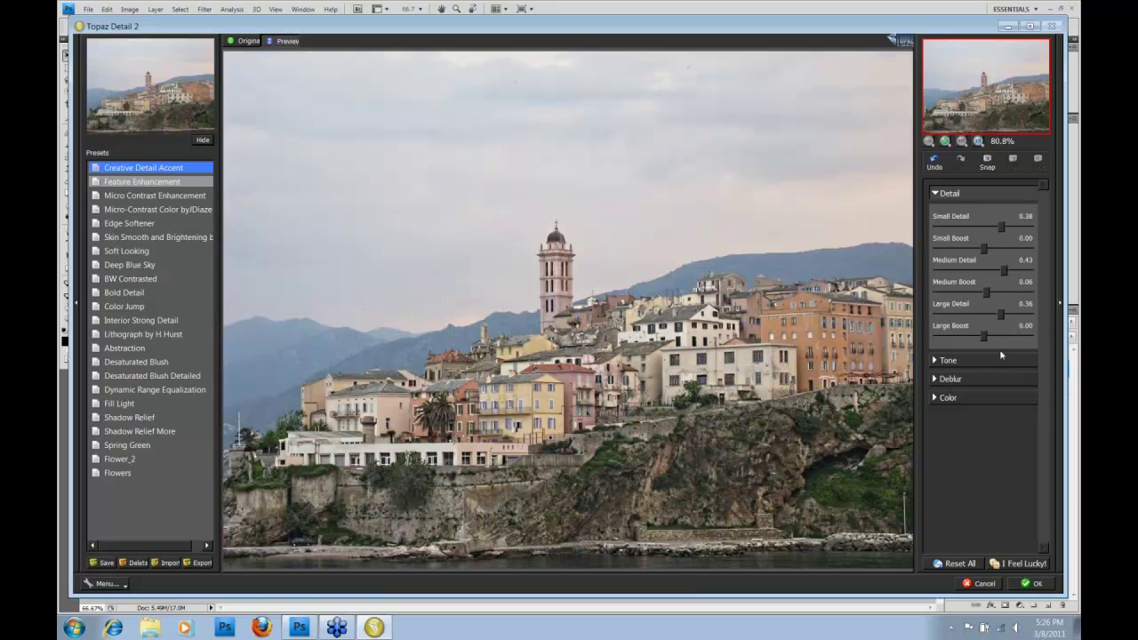
Expand the Tone settings, set Cyan-Red to -0.30, and compare the preview with the original
{"action": "left_click", "coordinate": [936, 361]}
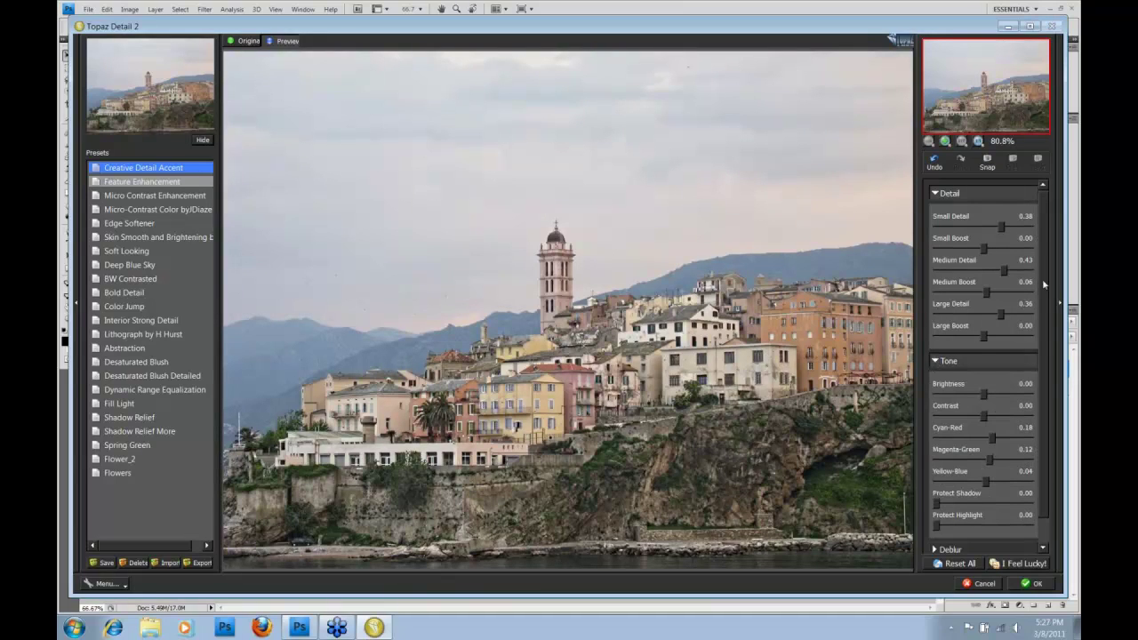
{"action": "scroll", "coordinate": [1042, 279], "scroll_direction": "down", "scroll_amount": 1}
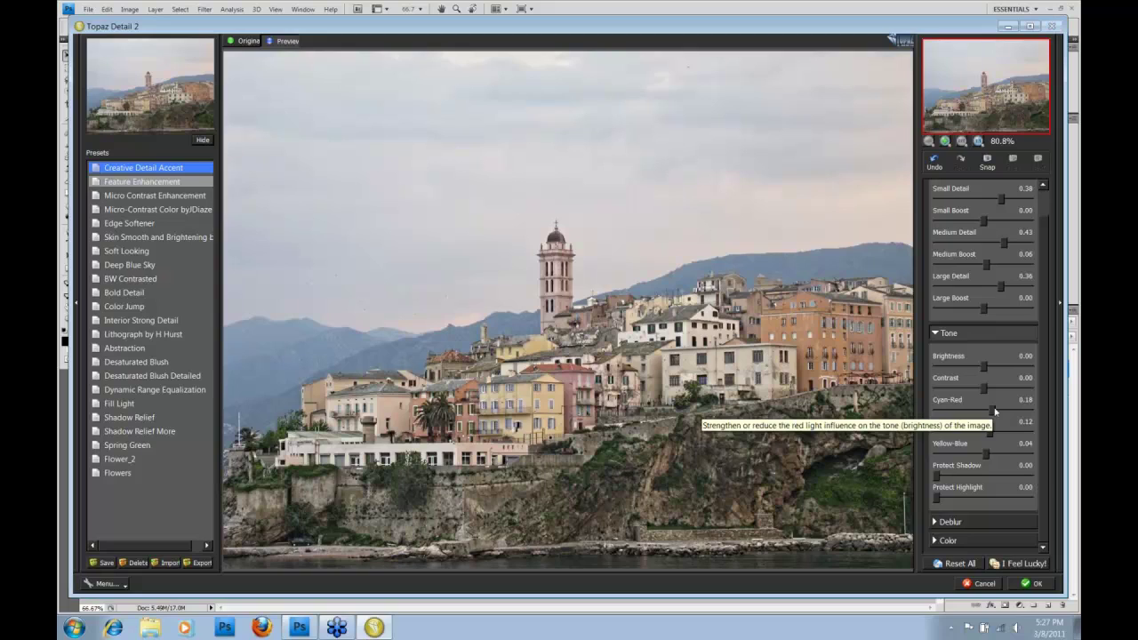
{"action": "left_click_drag", "start_coordinate": [992, 412], "coordinate": [952, 414]}
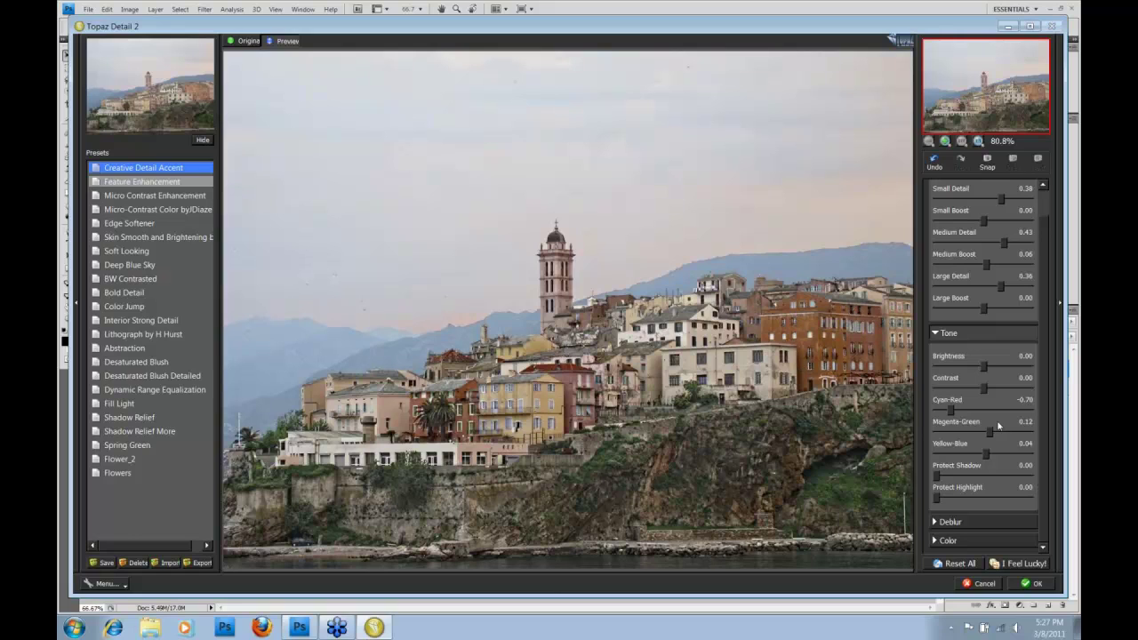
{"action": "left_click_drag", "start_coordinate": [950, 410], "coordinate": [1023, 412]}
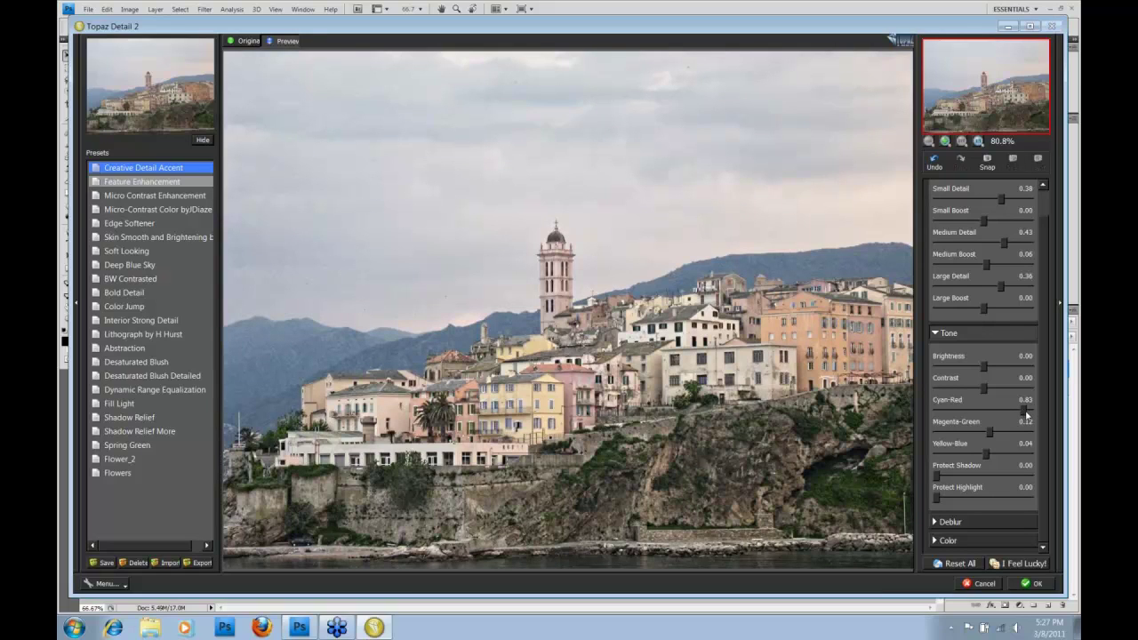
{"action": "left_click_drag", "start_coordinate": [1026, 414], "coordinate": [972, 420]}
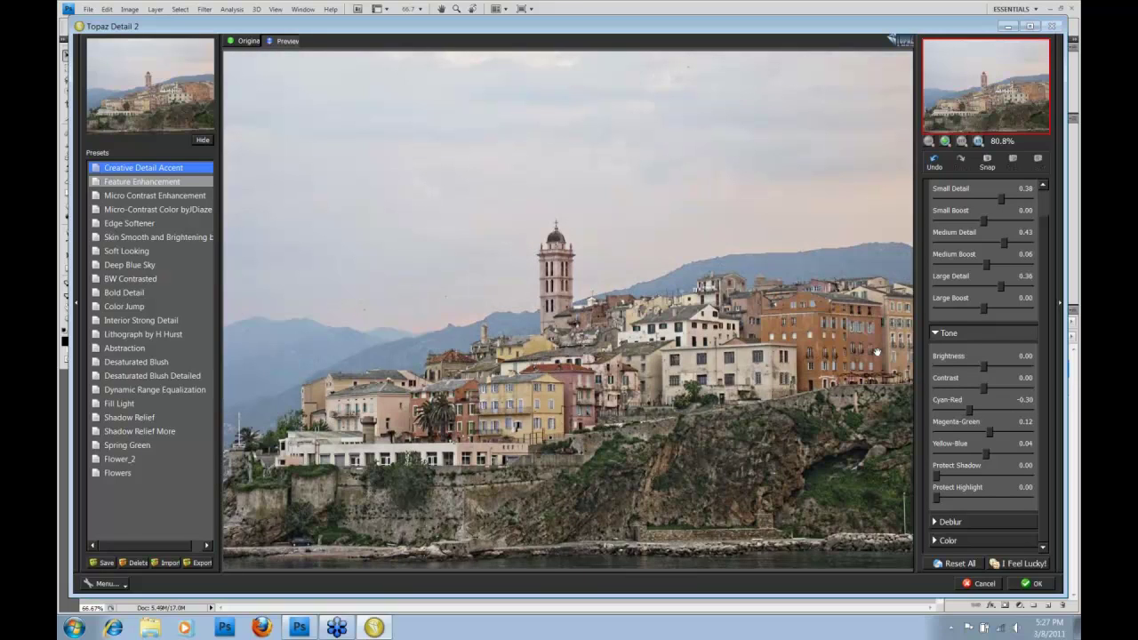
{"action": "left_click", "coordinate": [757, 359]}
{"action": "left_click", "coordinate": [757, 359]}
View the city buildings at 100% and set the Magenta-Green tone to -0.31
{"action": "left_click_drag", "start_coordinate": [989, 432], "coordinate": [1008, 432]}
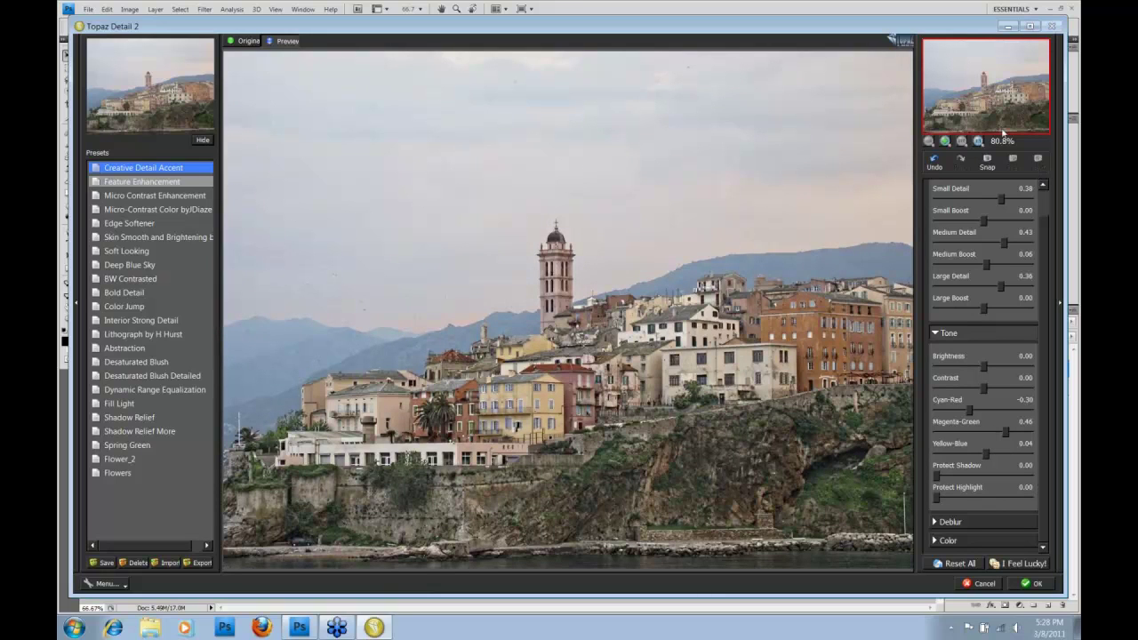
{"action": "left_click", "coordinate": [945, 140]}
{"action": "left_click_drag", "start_coordinate": [986, 86], "coordinate": [999, 94]}
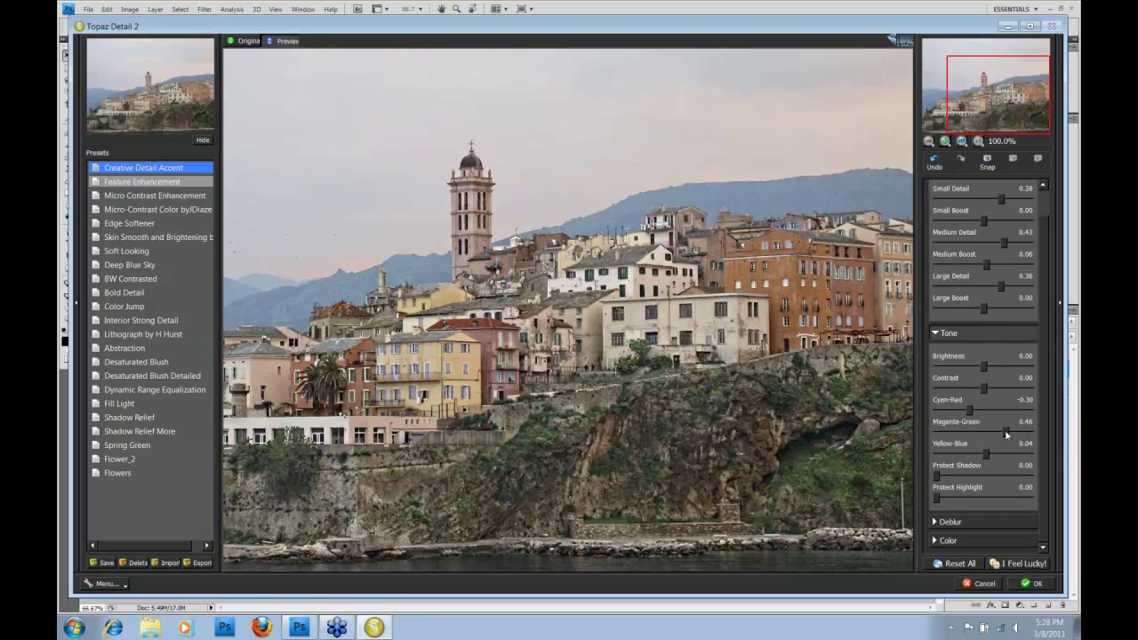
{"action": "left_click_drag", "start_coordinate": [1005, 430], "coordinate": [947, 432]}
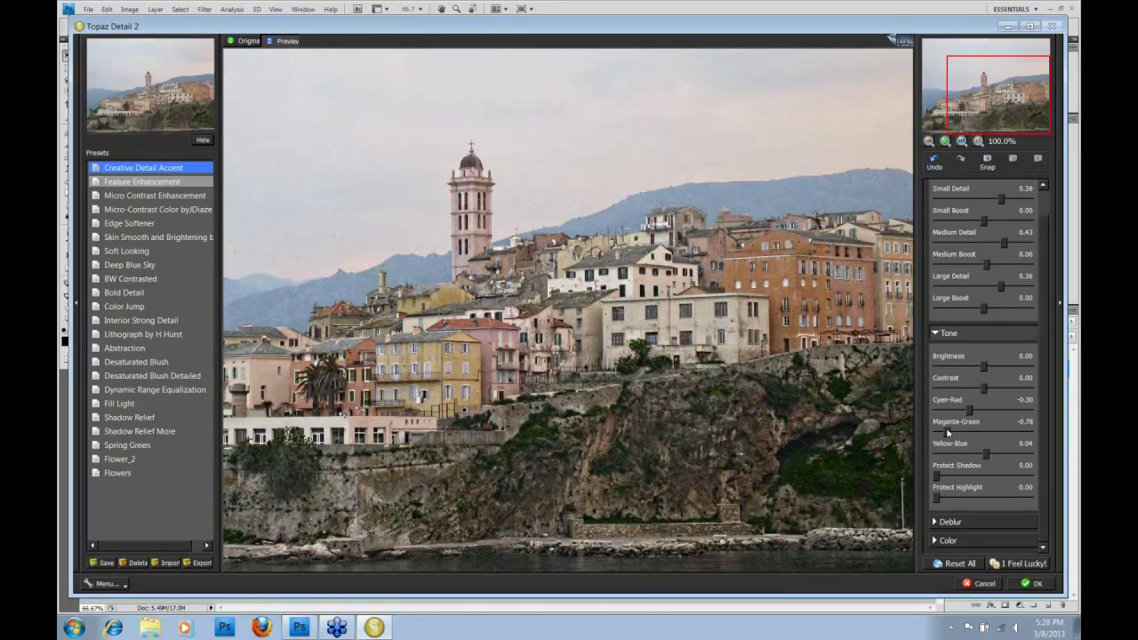
{"action": "left_click_drag", "start_coordinate": [948, 432], "coordinate": [971, 432]}
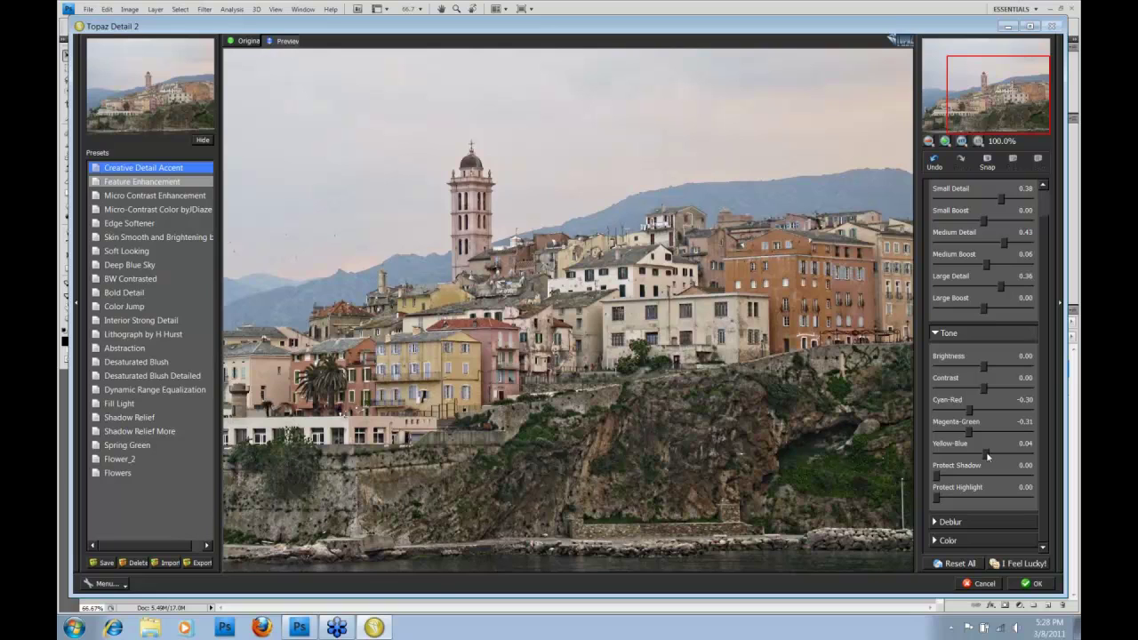
Set the Yellow-Blue tone to -0.12, testing Magenta-Green at 1.00 before restoring it to -0.31
{"action": "left_click_drag", "start_coordinate": [986, 457], "coordinate": [955, 457]}
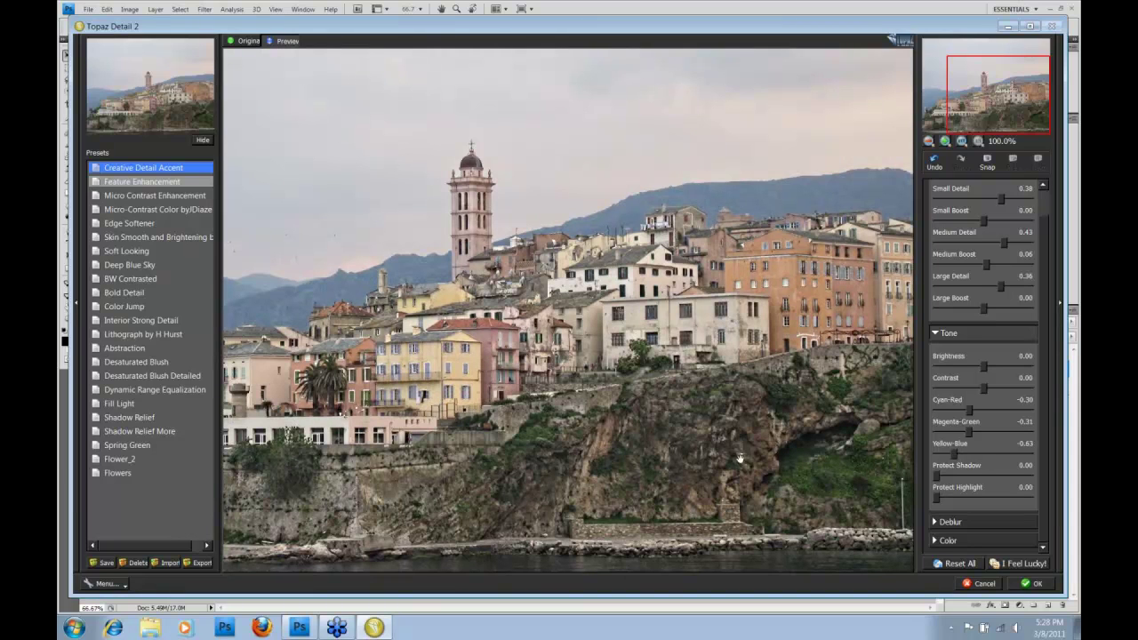
{"action": "left_click_drag", "start_coordinate": [969, 432], "coordinate": [1040, 434]}
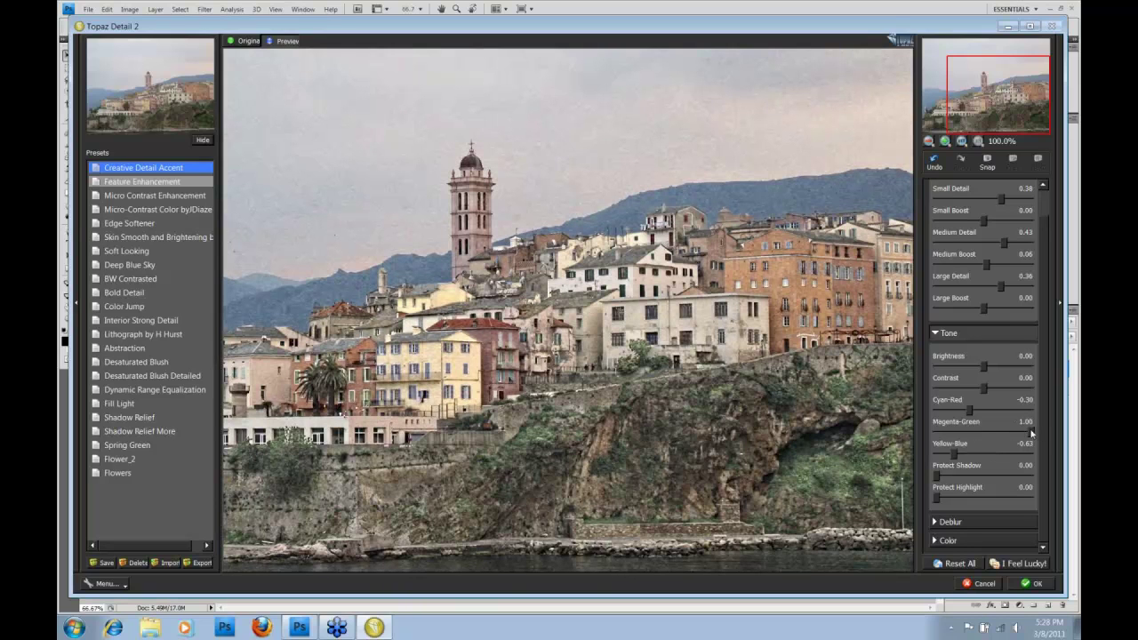
{"action": "left_click_drag", "start_coordinate": [1032, 432], "coordinate": [971, 431]}
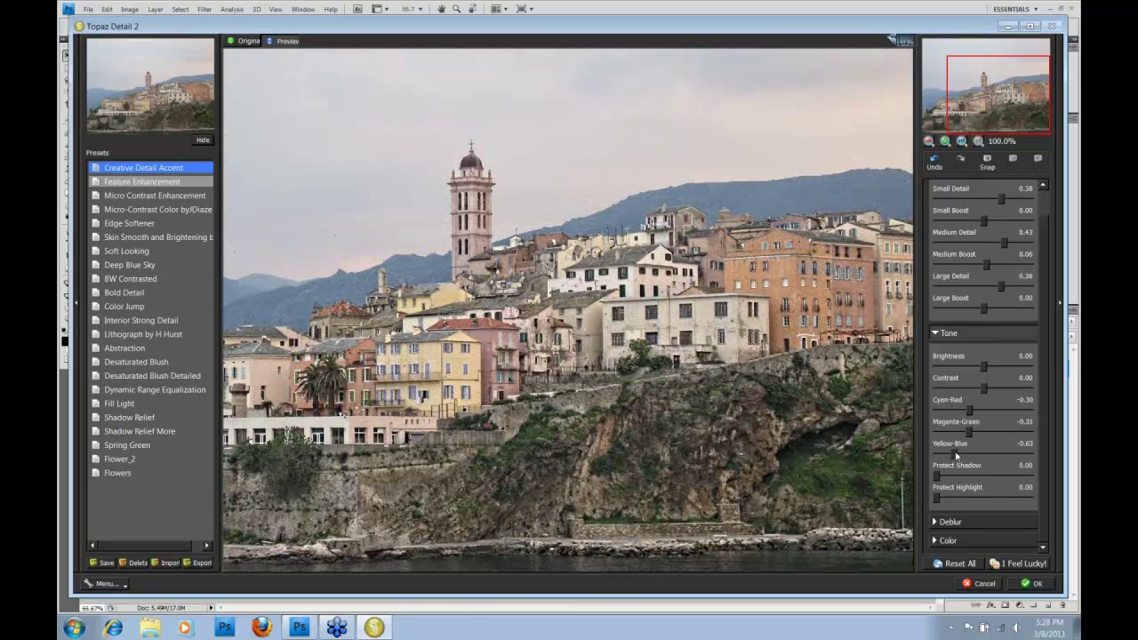
{"action": "left_click_drag", "start_coordinate": [955, 455], "coordinate": [986, 454]}
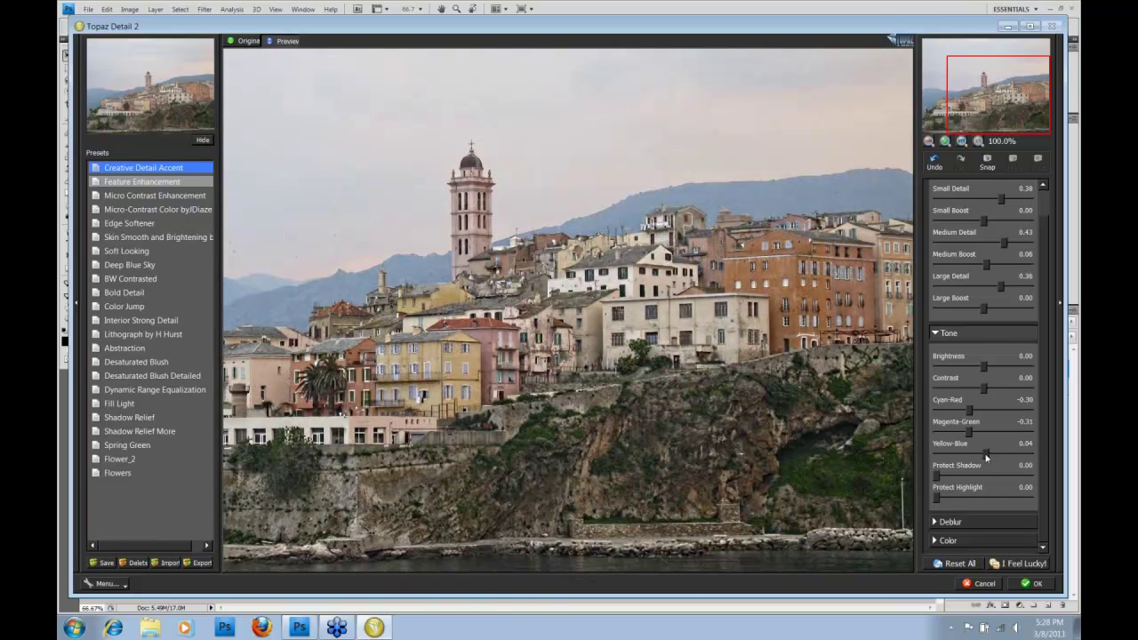
{"action": "left_click_drag", "start_coordinate": [984, 456], "coordinate": [981, 456]}
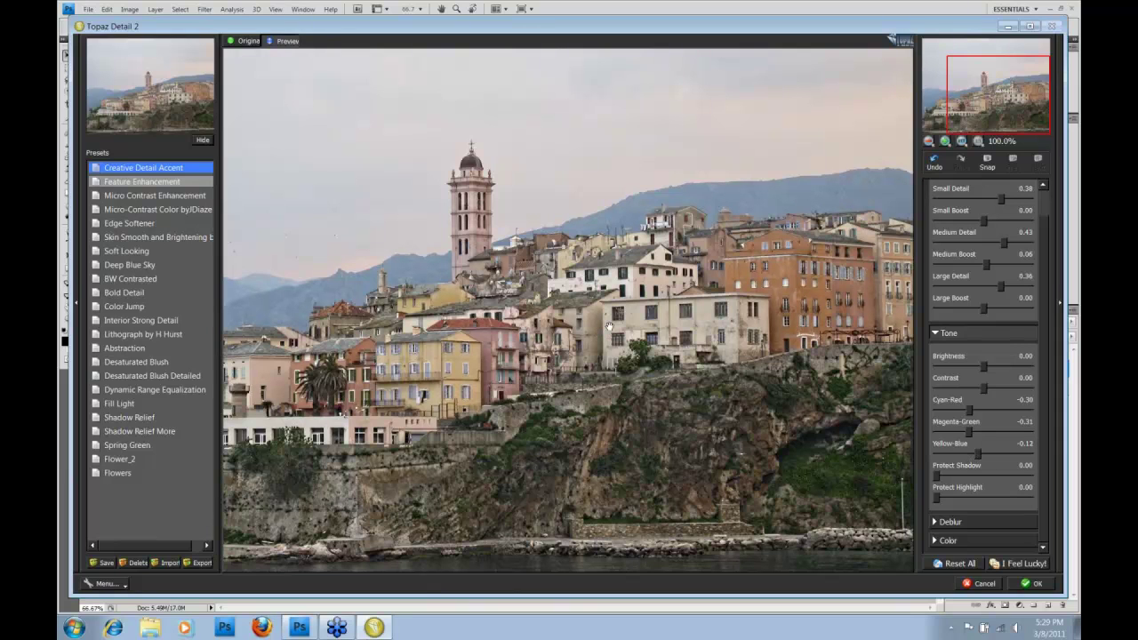
{"action": "left_click", "coordinate": [608, 326]}
Expand the Deblur and Color settings and compare the whole city preview with the original
{"action": "left_click", "coordinate": [936, 523]}
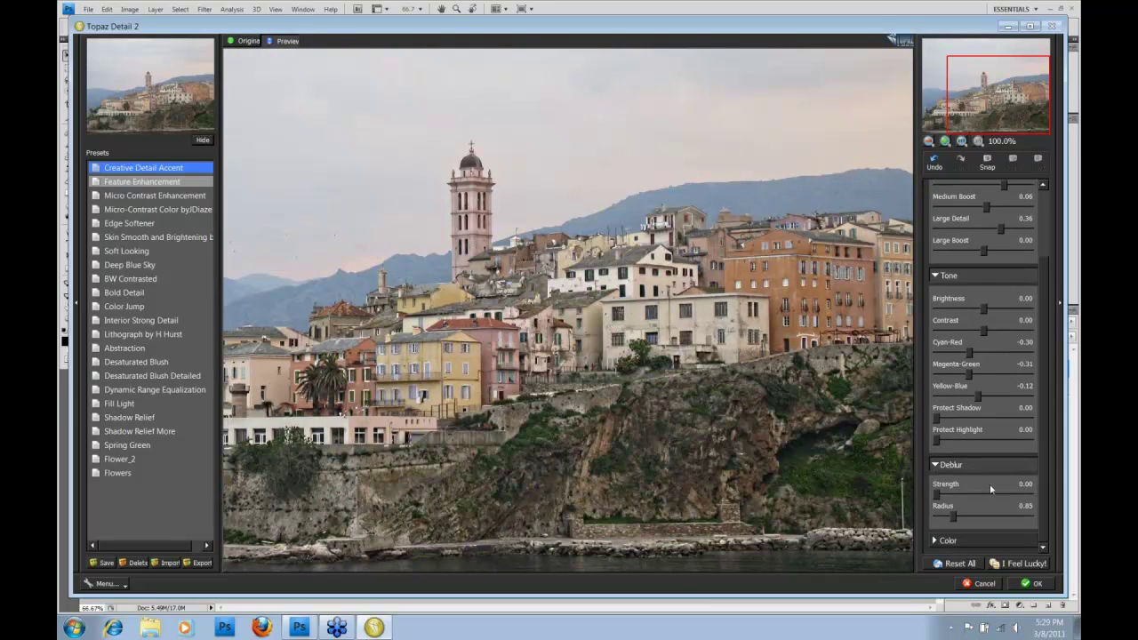
{"action": "left_click", "coordinate": [945, 540]}
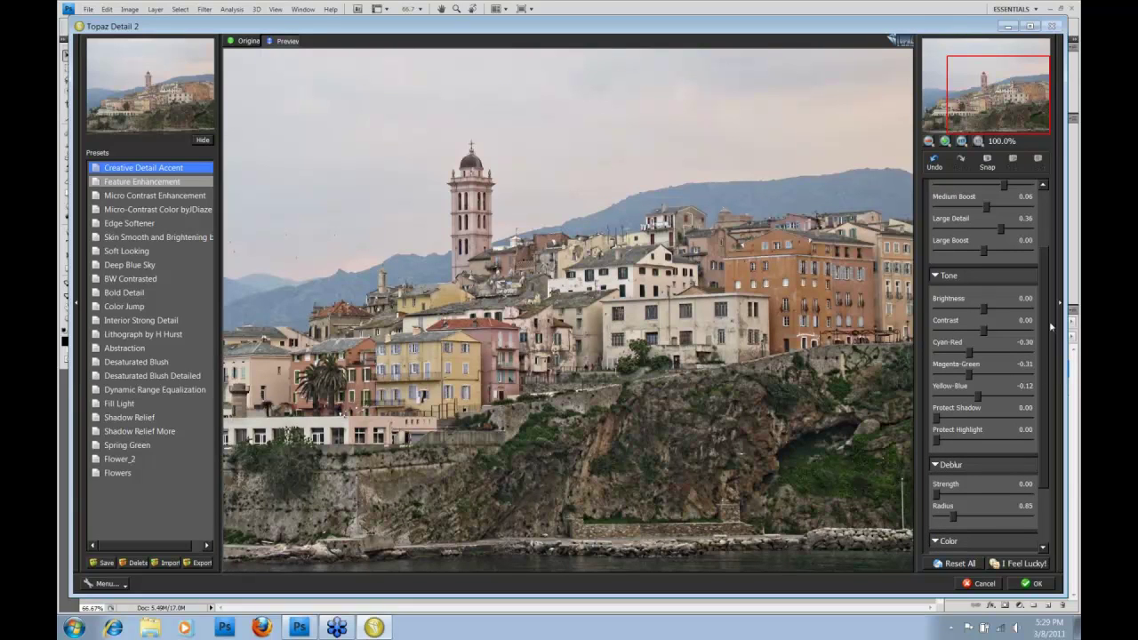
{"action": "scroll", "coordinate": [1040, 374], "scroll_direction": "down", "scroll_amount": 3}
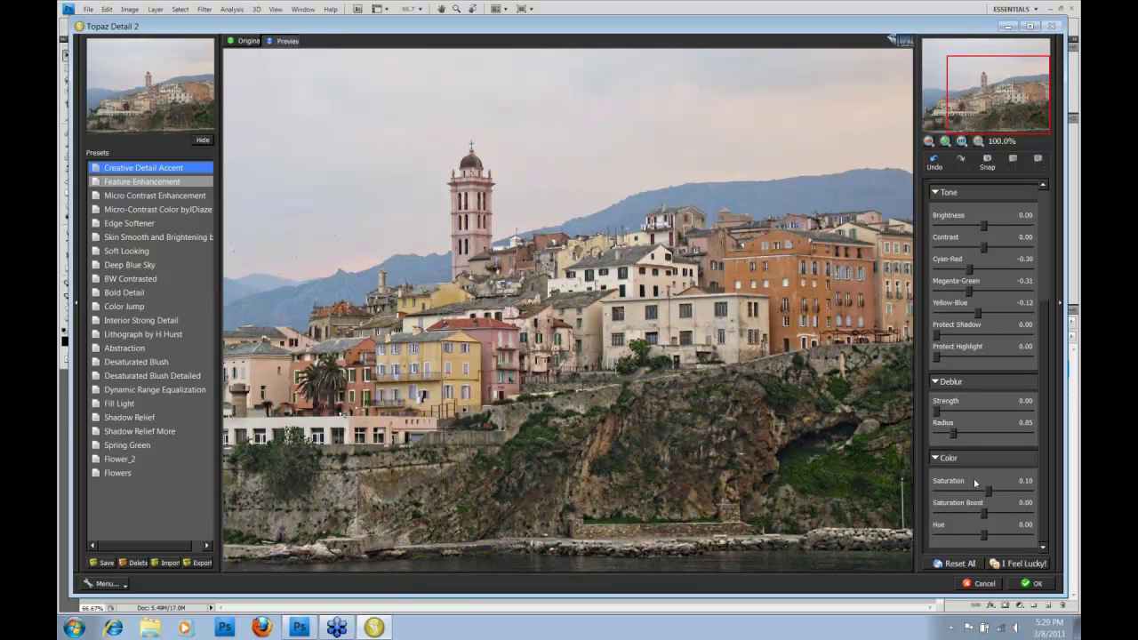
{"action": "left_click", "coordinate": [728, 382]}
{"action": "left_click", "coordinate": [928, 141]}
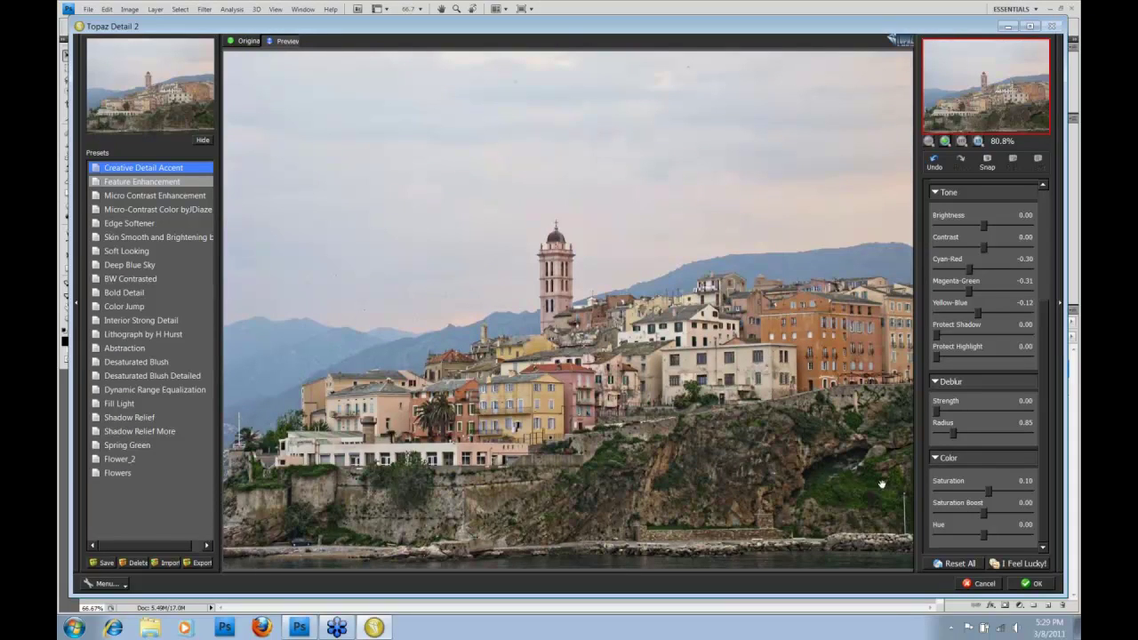
{"action": "left_click", "coordinate": [711, 470]}
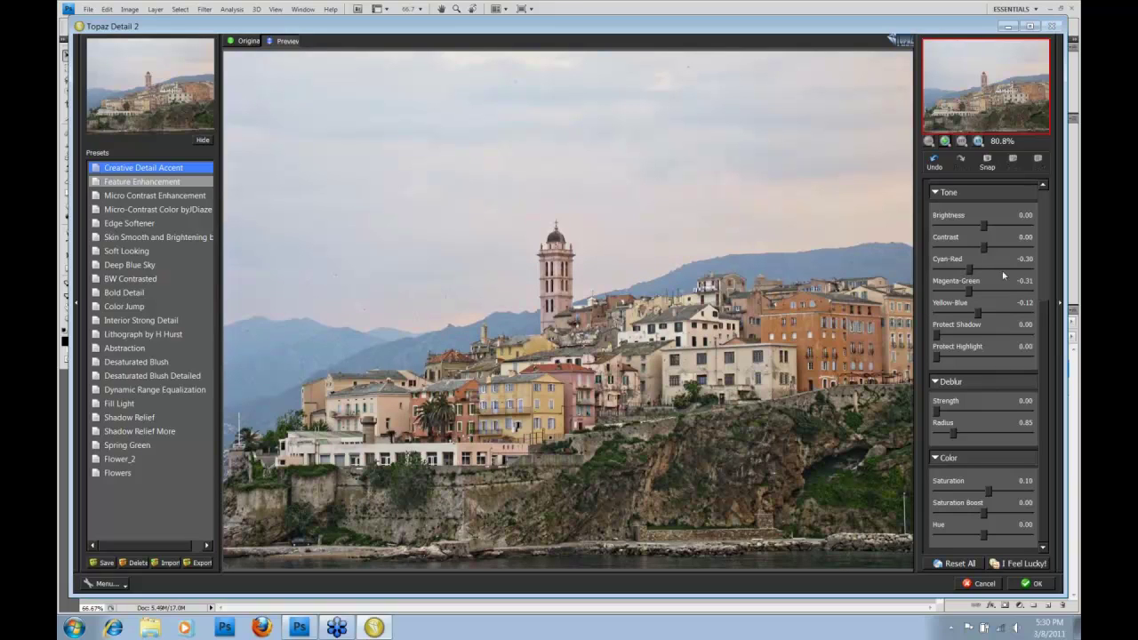
Apply the Topaz Detail adjustments and toggle the Background copy 2 layer to compare before and after
{"action": "left_click", "coordinate": [1033, 584]}
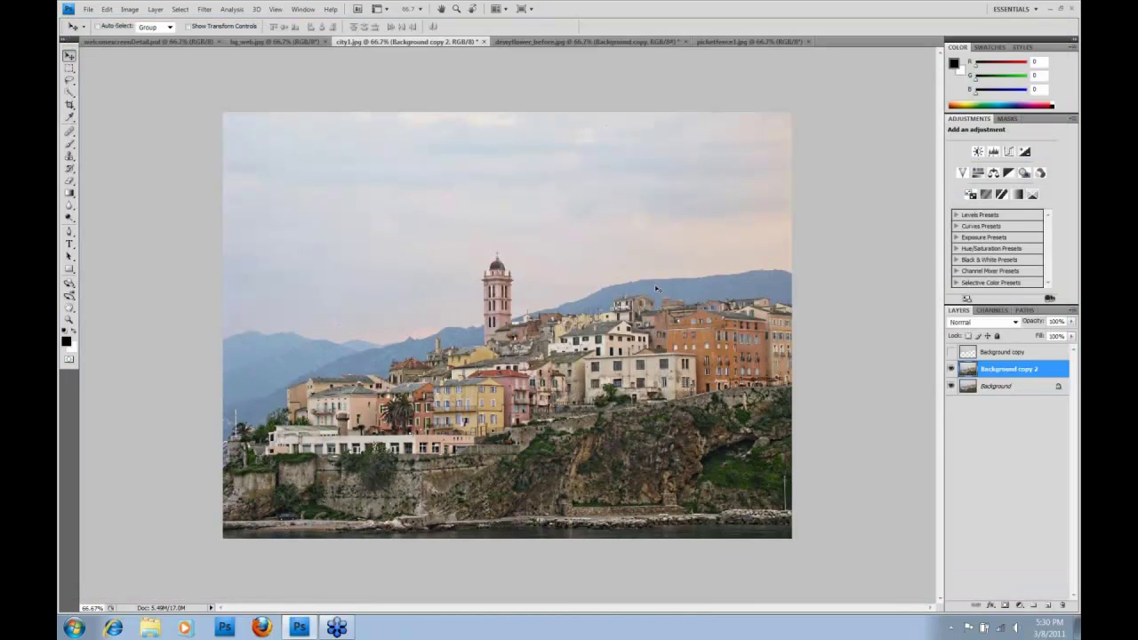
{"action": "left_click", "coordinate": [951, 369]}
{"action": "left_click", "coordinate": [951, 369]}
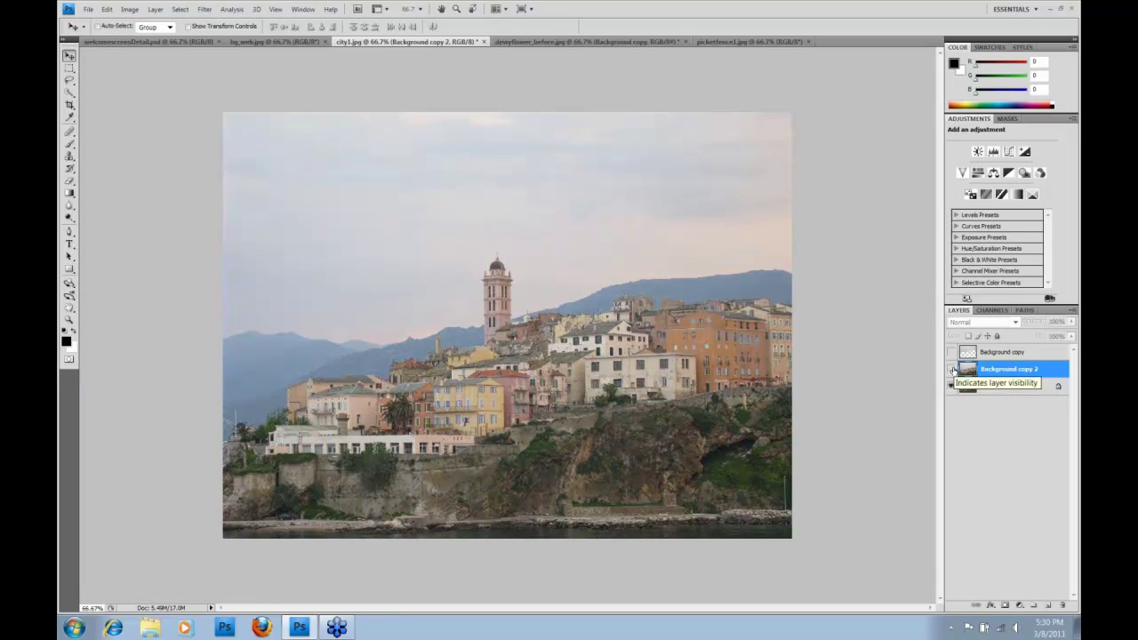
{"action": "left_click", "coordinate": [951, 369]}
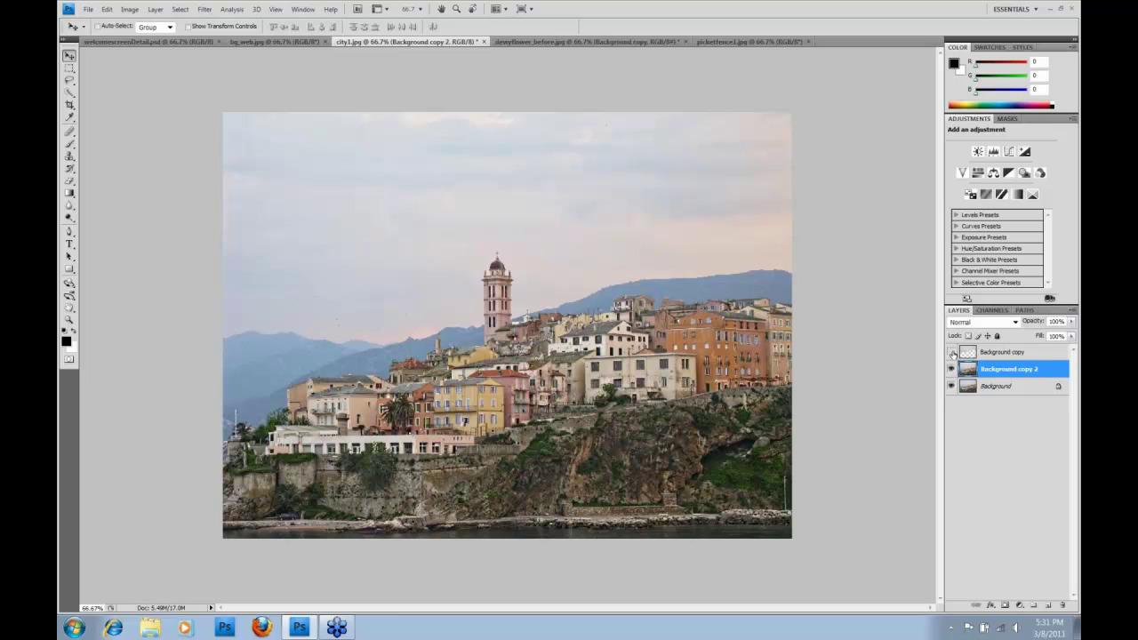
Show and select the masked-sky Background copy layer, and open it in Topaz Adjust 4
{"action": "left_click", "coordinate": [952, 354]}
{"action": "left_click", "coordinate": [1007, 353]}
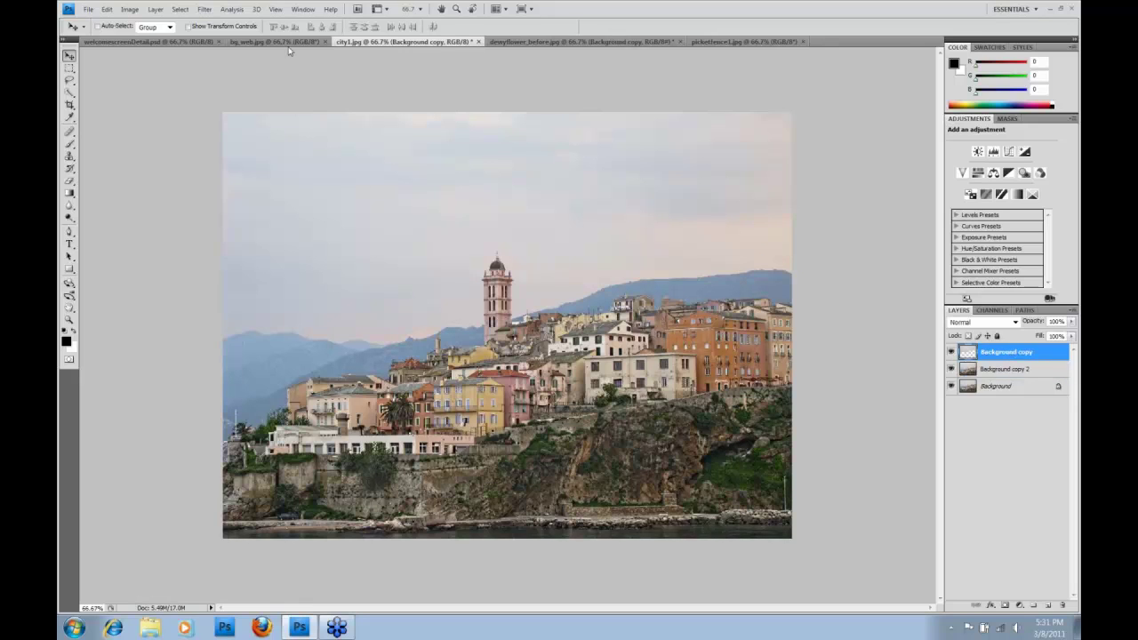
{"action": "left_click", "coordinate": [204, 8]}
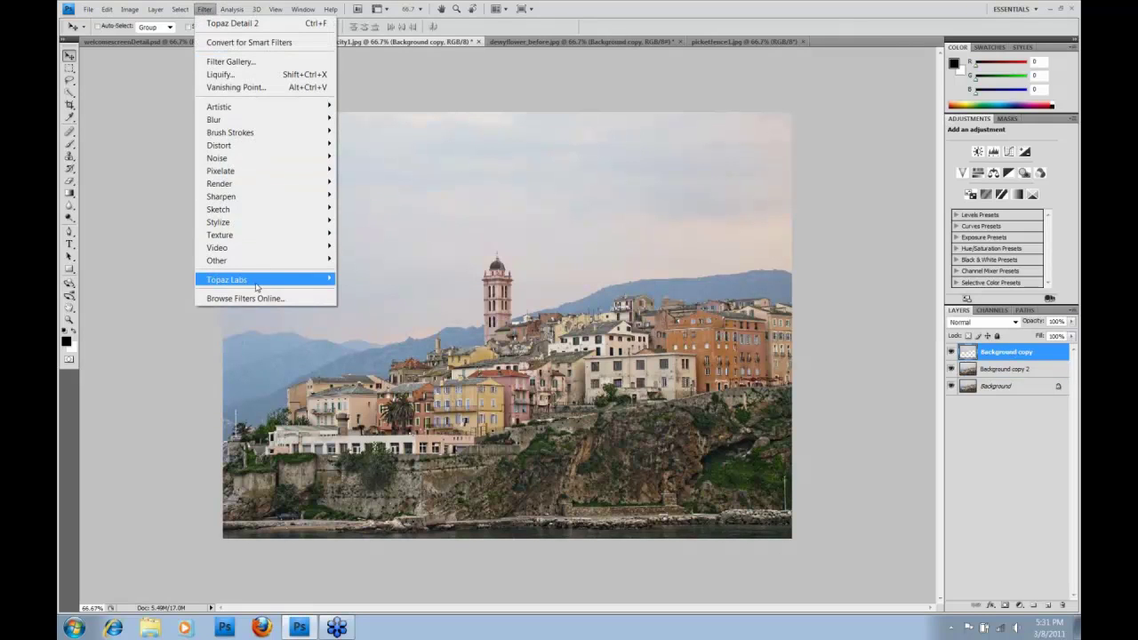
{"action": "mouse_move", "coordinate": [312, 282]}
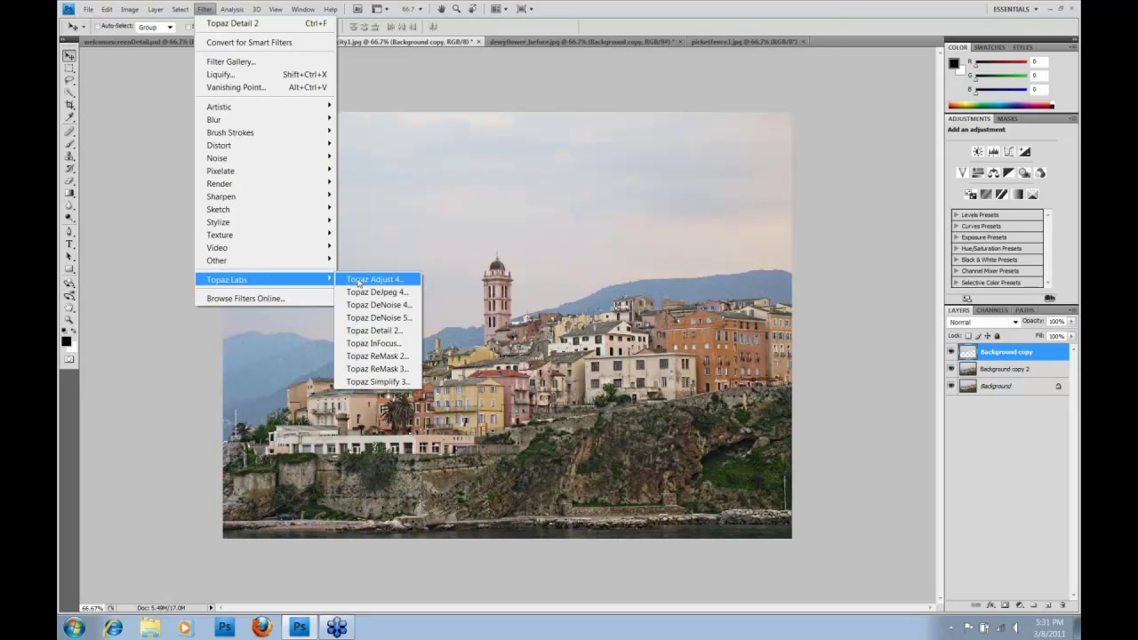
{"action": "left_click", "coordinate": [358, 281]}
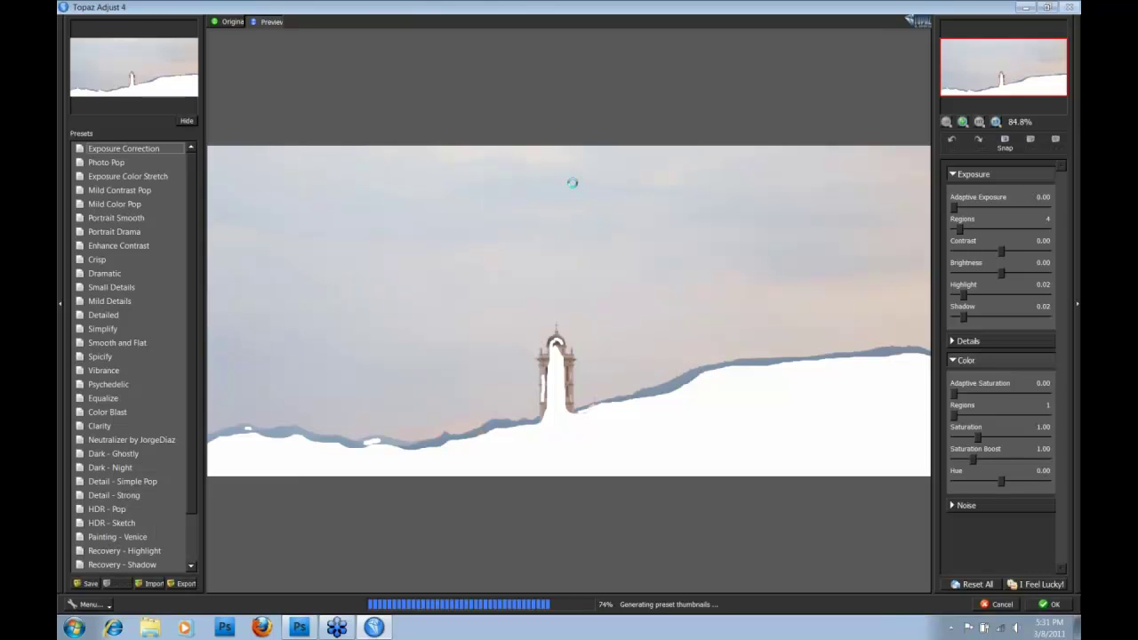
Preview the Exposure Color Stretch and Dramatic presets on the sky, and select the Portrait Drama preset
{"action": "left_click", "coordinate": [127, 176]}
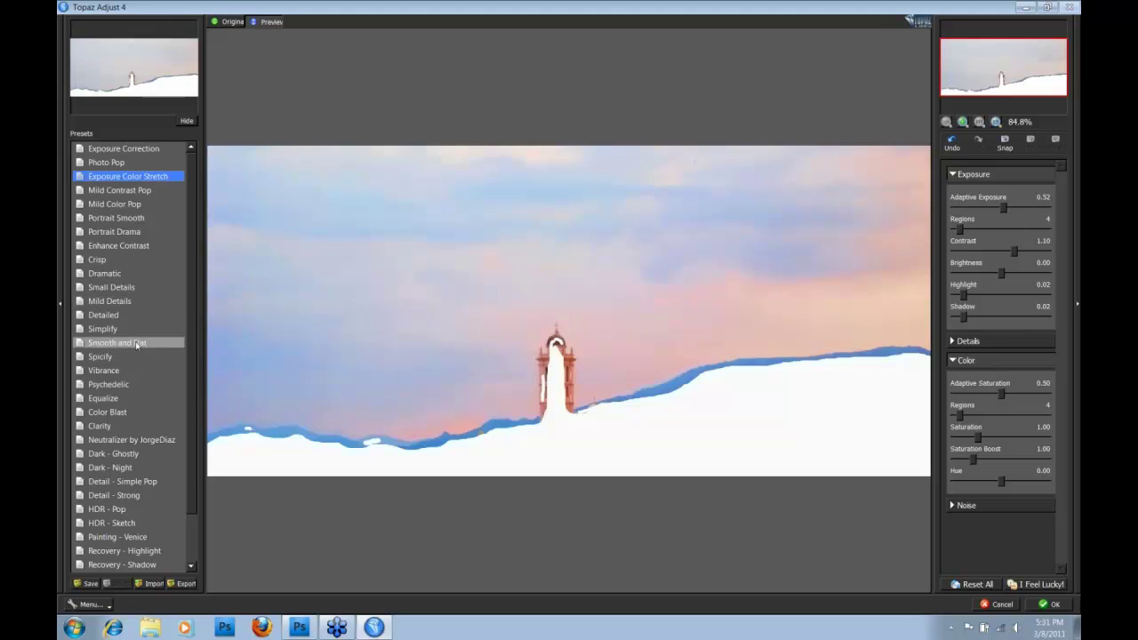
{"action": "left_click", "coordinate": [111, 233]}
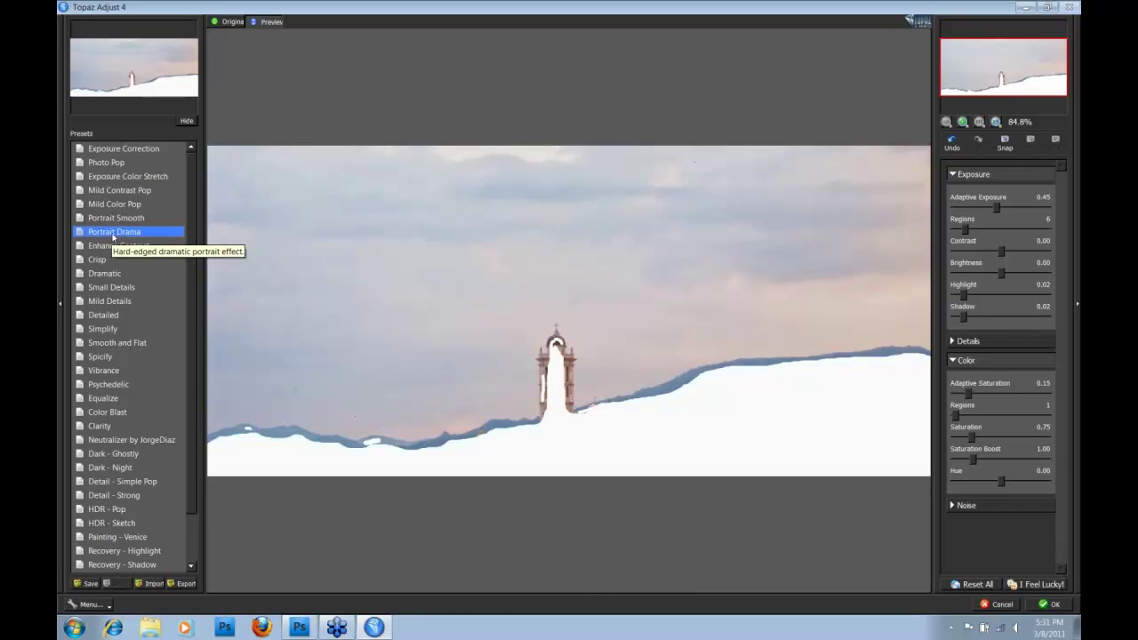
{"action": "left_click", "coordinate": [114, 178]}
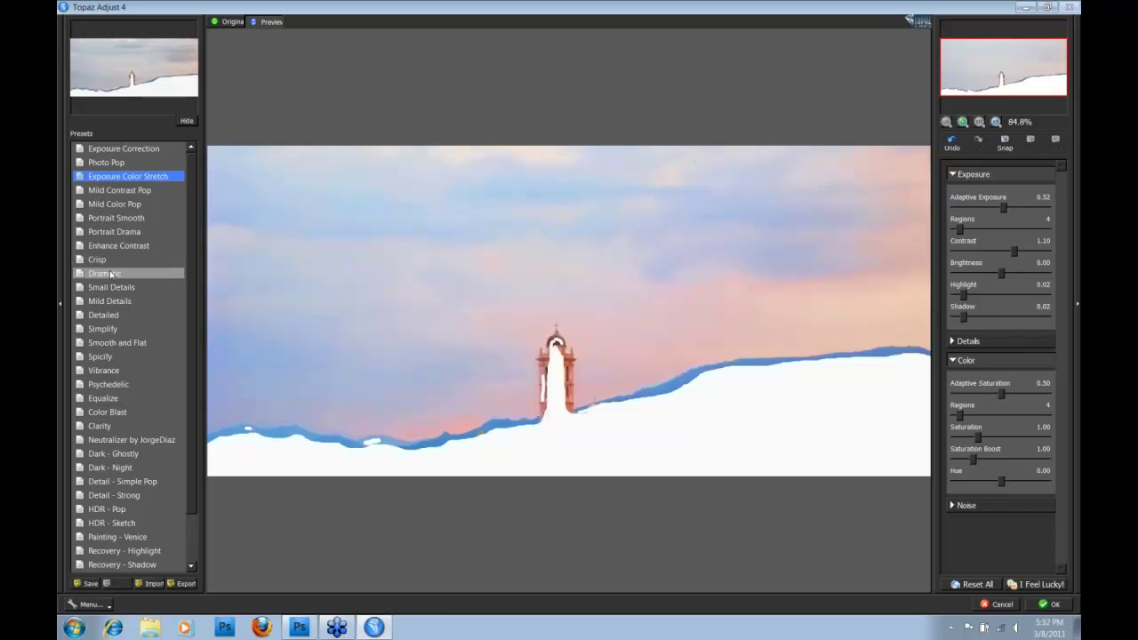
{"action": "left_click", "coordinate": [110, 275]}
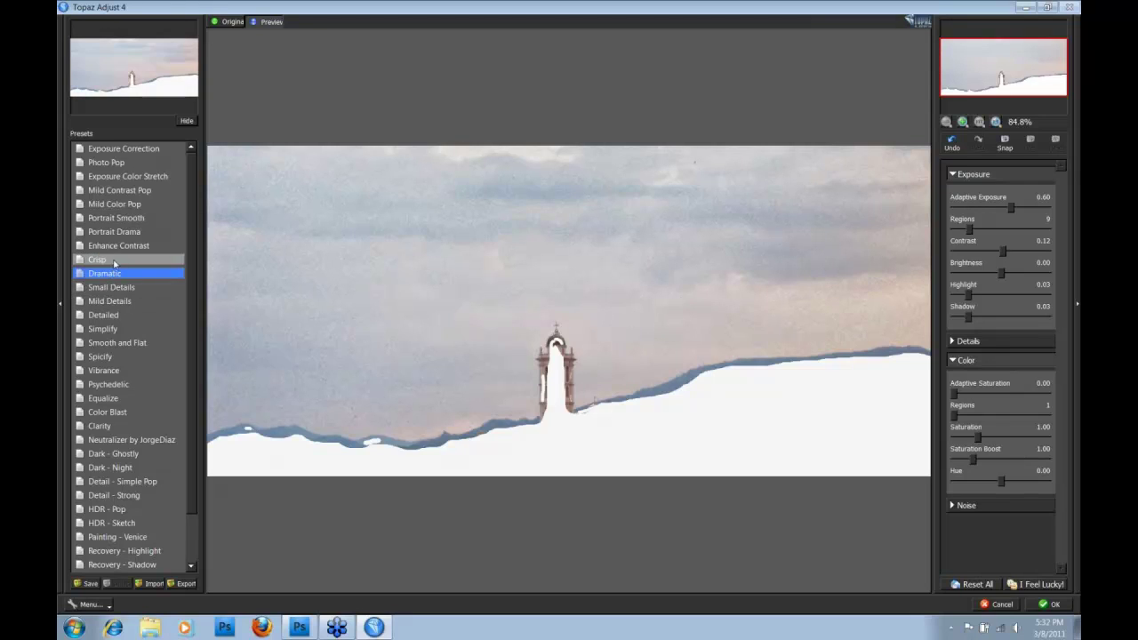
{"action": "left_click", "coordinate": [115, 231]}
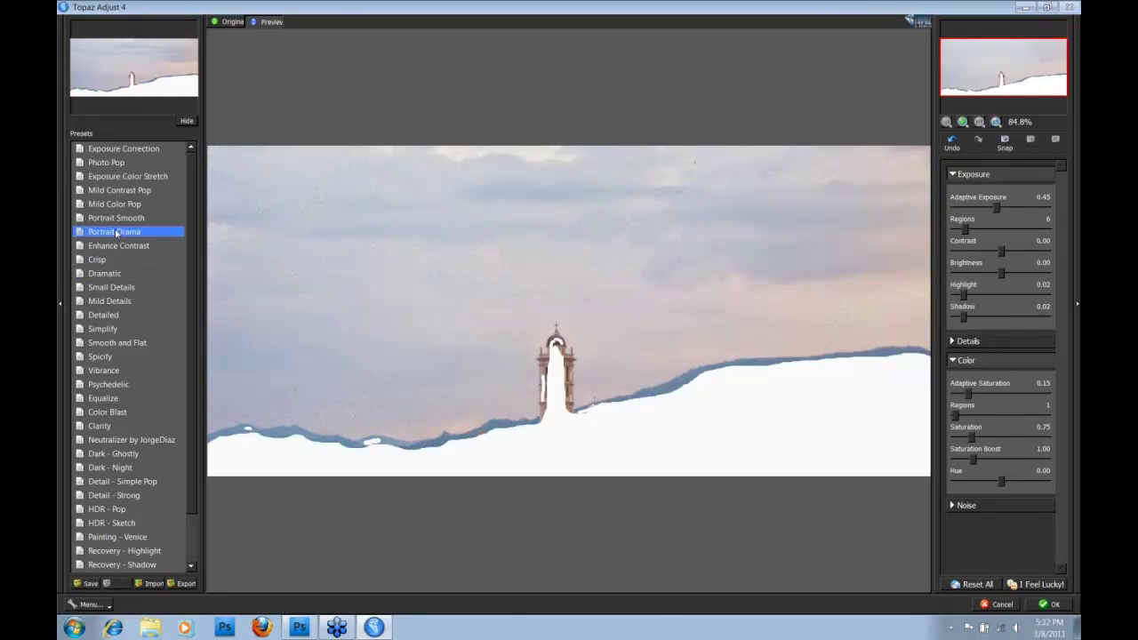
Compare the Portrait Drama sky preview with the original and apply the Topaz Adjust effect
{"action": "left_click", "coordinate": [707, 276]}
{"action": "left_click", "coordinate": [710, 276]}
{"action": "left_click", "coordinate": [1051, 605]}
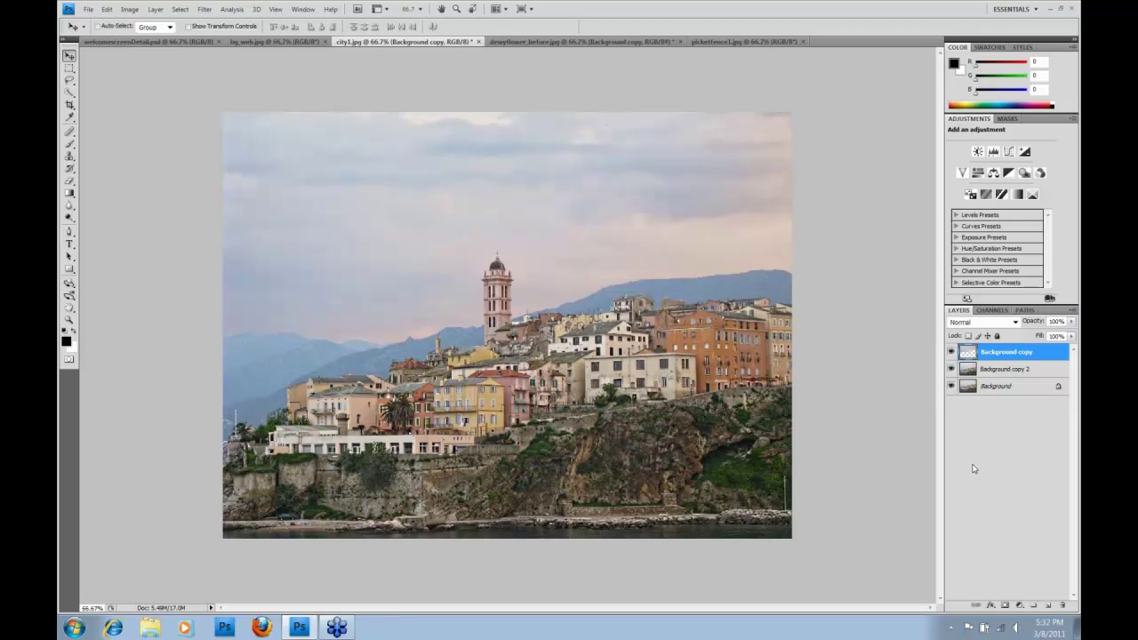
Hide the Background copy and Background copy 2 layers, then show them one at a time to compare the city enhancements
{"action": "left_click", "coordinate": [951, 352]}
{"action": "left_click", "coordinate": [951, 369]}
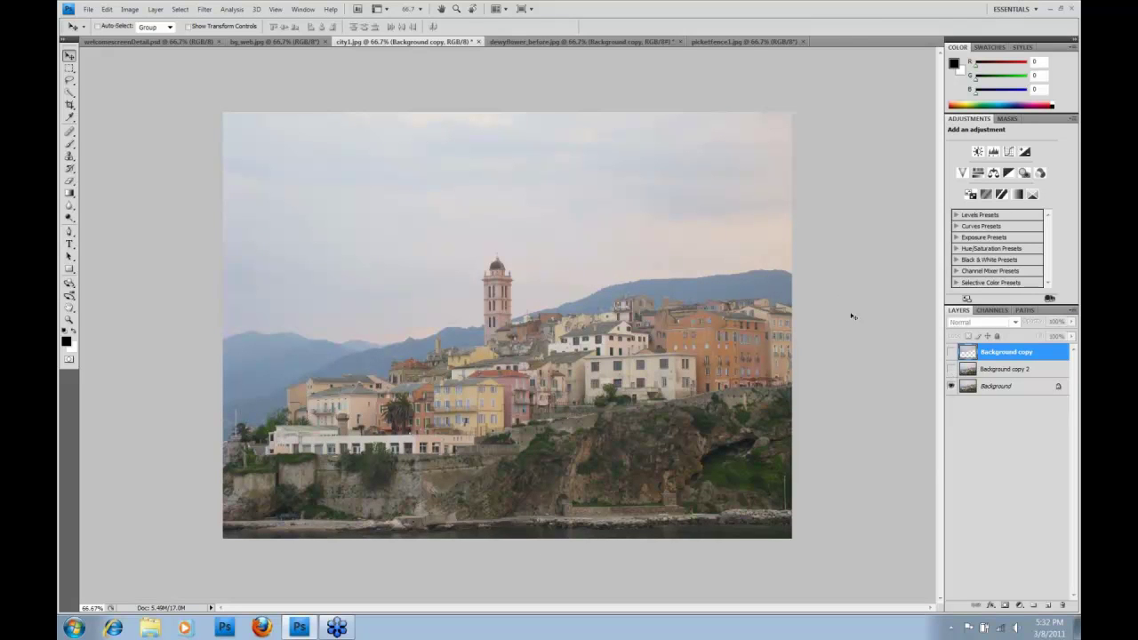
{"action": "left_click", "coordinate": [951, 369]}
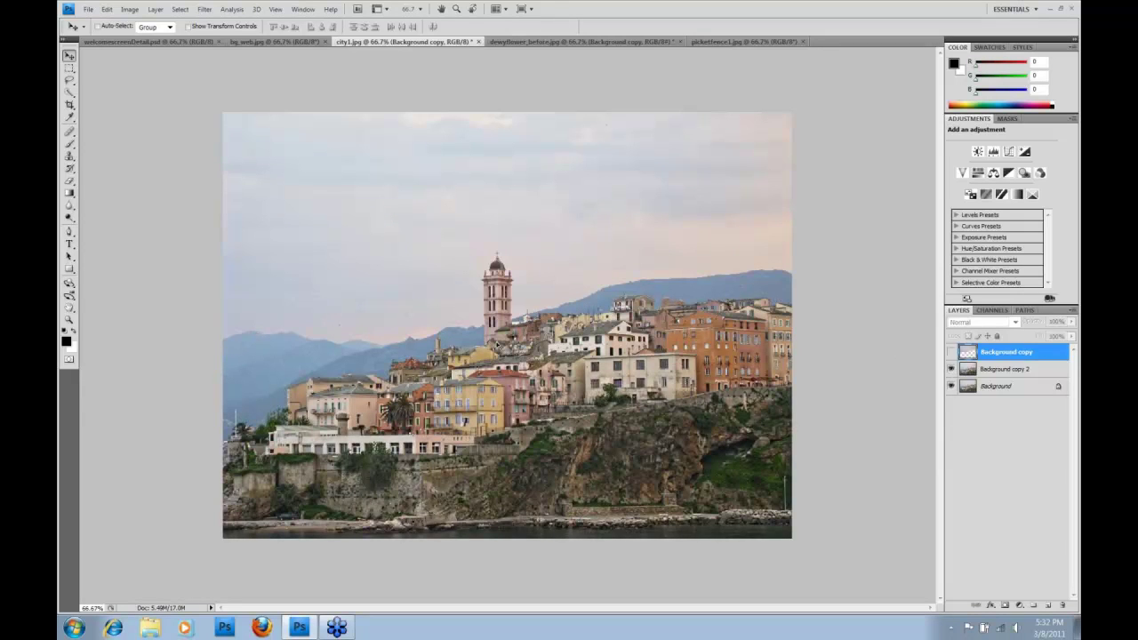
{"action": "left_click", "coordinate": [950, 353]}
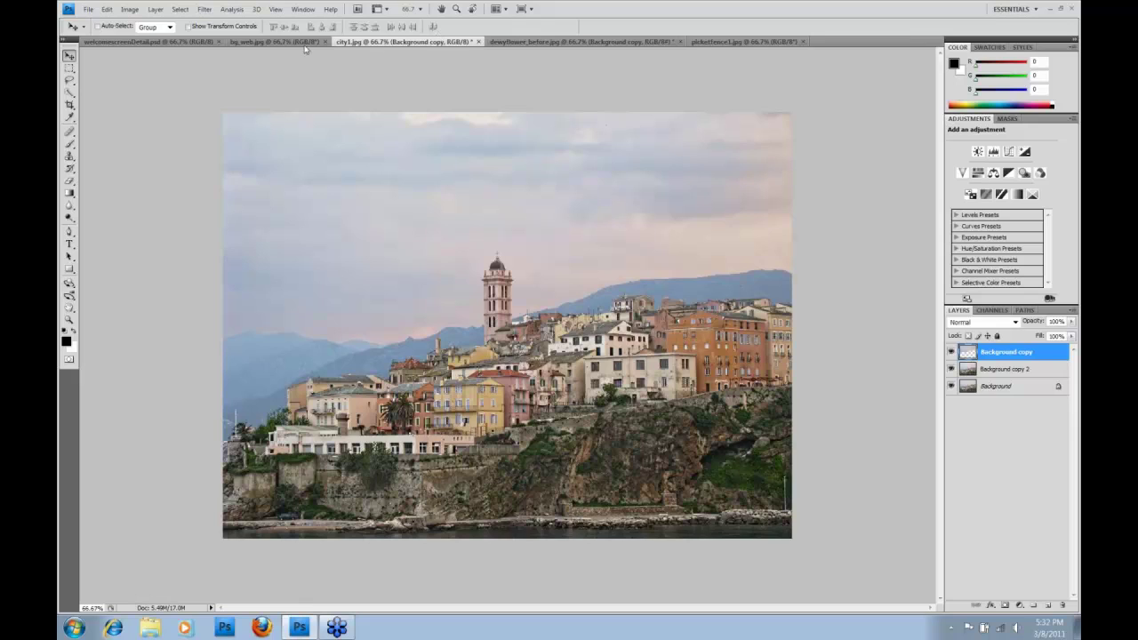
Switch to picketfence1.jpg, duplicate its Background layer, and open the copy in Topaz Detail 2
{"action": "left_click", "coordinate": [712, 45]}
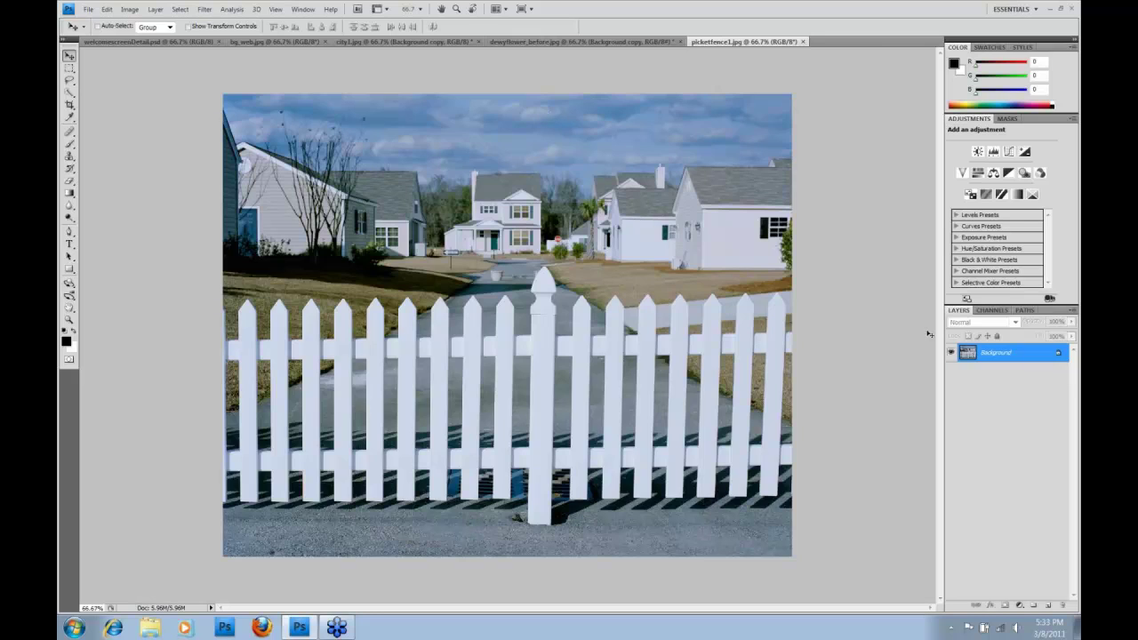
{"action": "left_click_drag", "start_coordinate": [988, 358], "coordinate": [1050, 605]}
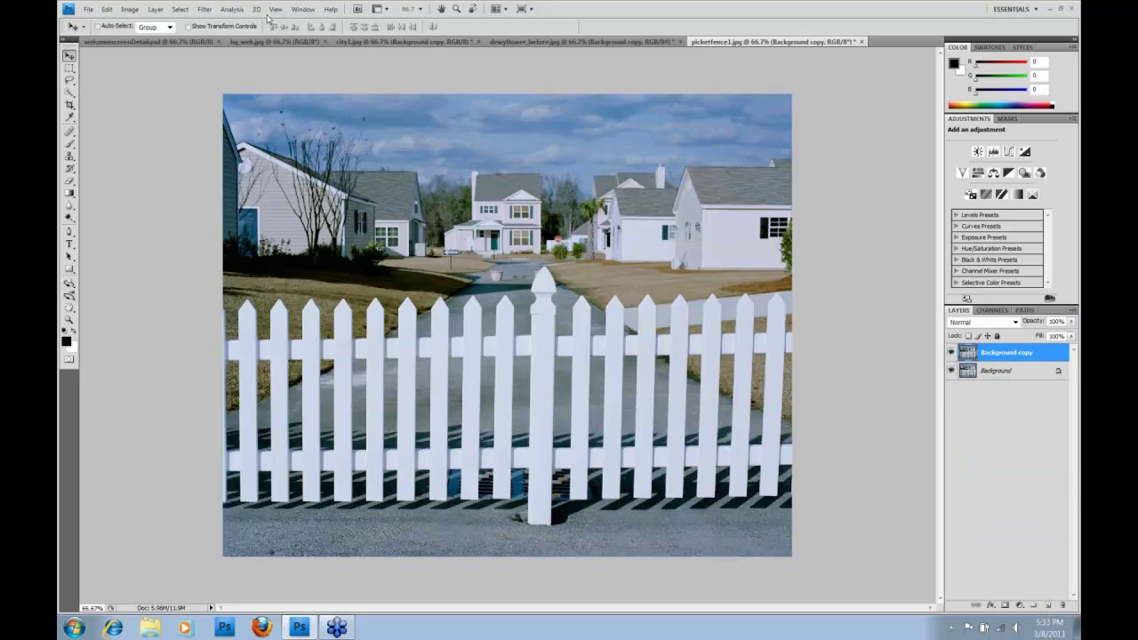
{"action": "left_click", "coordinate": [205, 8]}
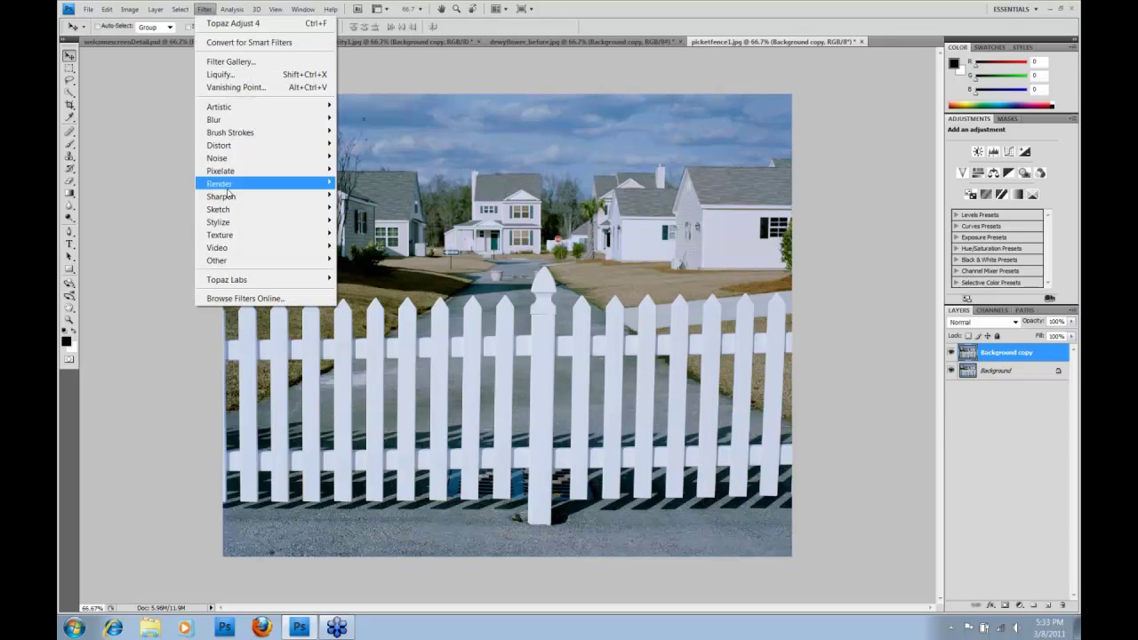
{"action": "mouse_move", "coordinate": [236, 280]}
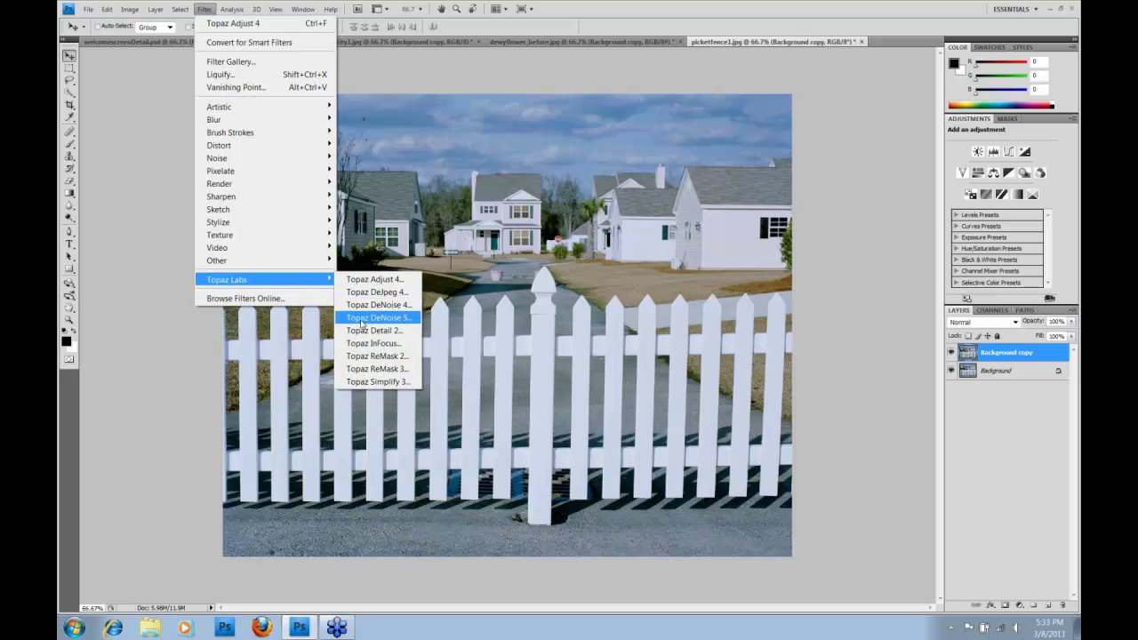
{"action": "left_click", "coordinate": [364, 330]}
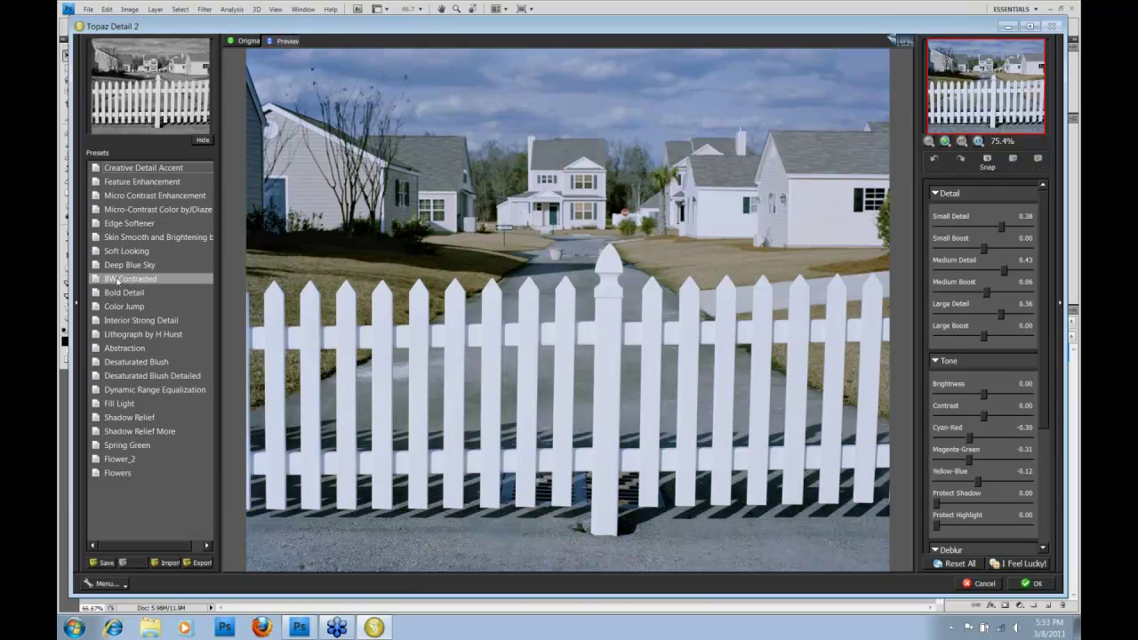
Apply the BW Contrasted preset to the fence photo, and set Small Detail to 0.94 and Small Boost to -0.09
{"action": "left_click", "coordinate": [117, 279]}
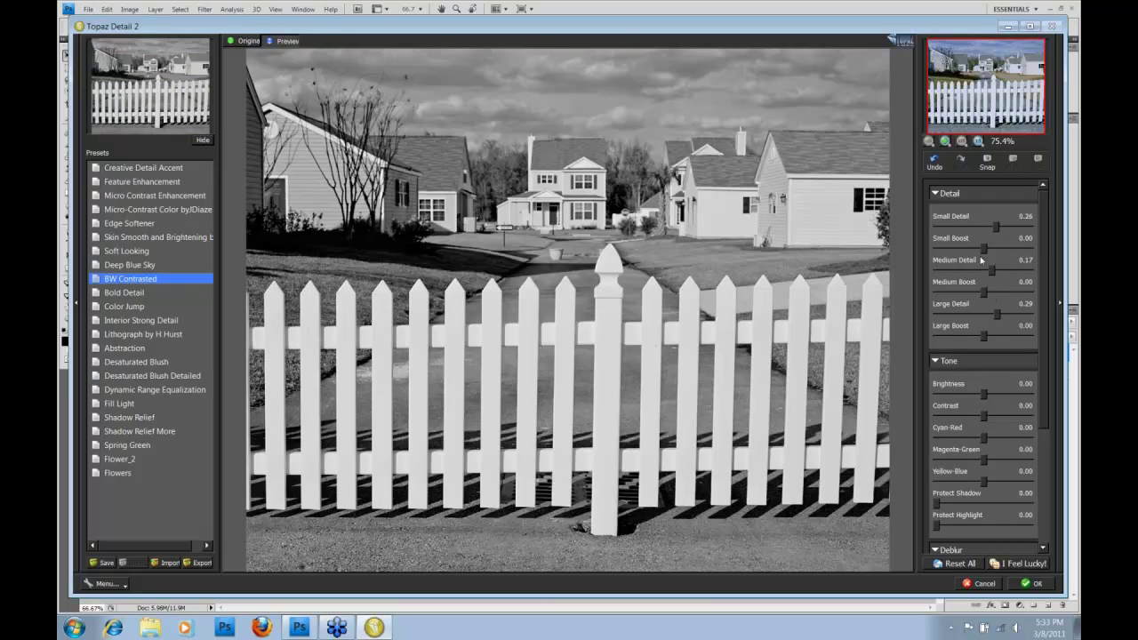
{"action": "left_click_drag", "start_coordinate": [996, 227], "coordinate": [1004, 226]}
{"action": "left_click_drag", "start_coordinate": [1004, 226], "coordinate": [997, 228]}
{"action": "left_click_drag", "start_coordinate": [985, 250], "coordinate": [982, 251]}
{"action": "left_click_drag", "start_coordinate": [998, 229], "coordinate": [1029, 228]}
Inspect the houses up close, try lowering Small Boost to -0.22 and beyond, and compare with the original
{"action": "left_click", "coordinate": [945, 140]}
{"action": "left_click", "coordinate": [945, 140]}
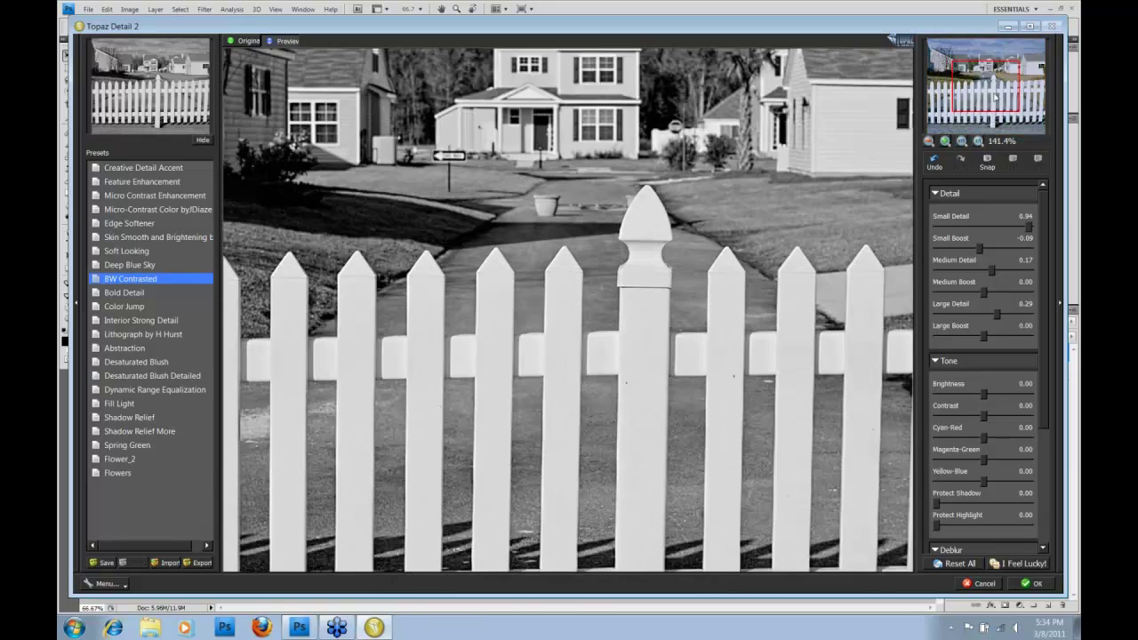
{"action": "left_click_drag", "start_coordinate": [996, 98], "coordinate": [1022, 75]}
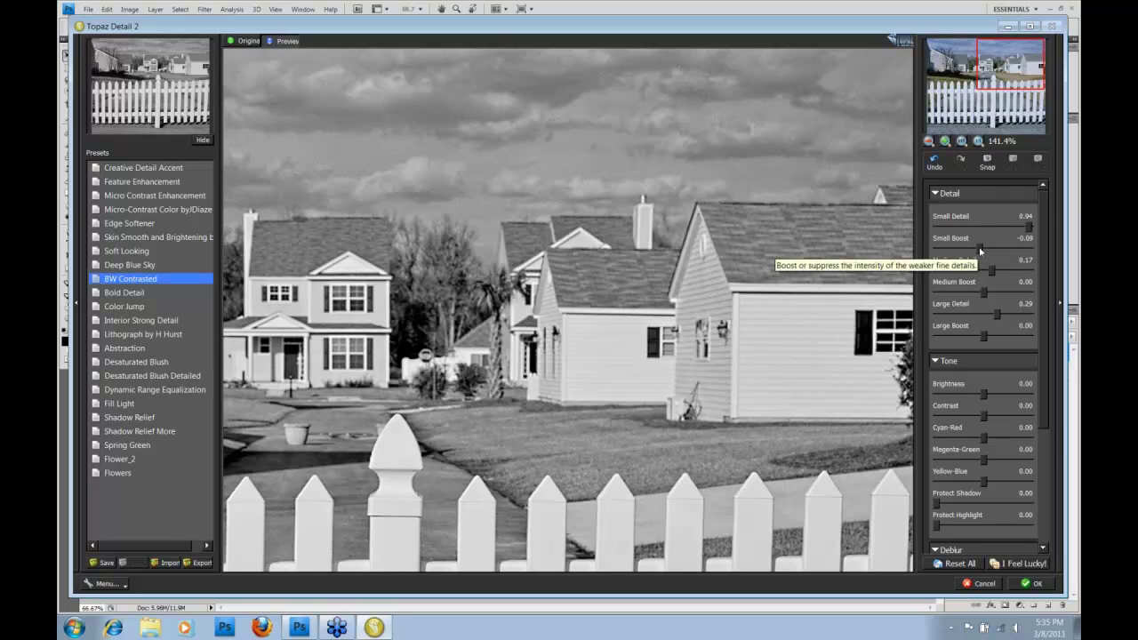
{"action": "mouse_move", "coordinate": [980, 252]}
{"action": "left_mouse_down"}
{"action": "mouse_move", "coordinate": [960, 253]}
{"action": "mouse_move", "coordinate": [970, 251]}
{"action": "left_mouse_up"}
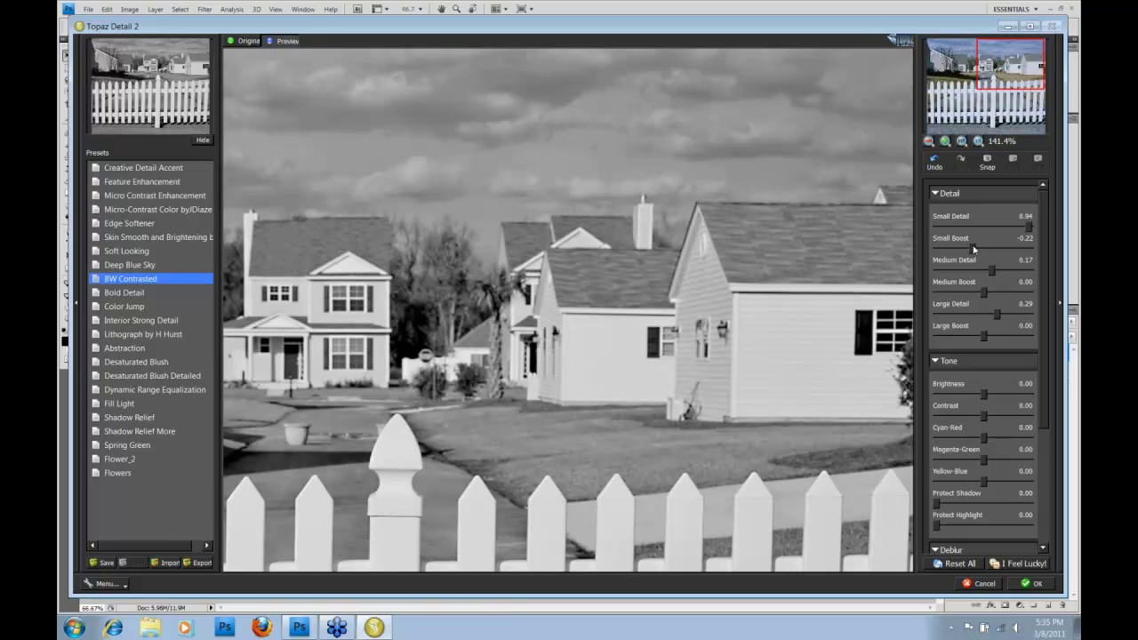
{"action": "left_click_drag", "start_coordinate": [974, 248], "coordinate": [968, 249]}
{"action": "left_click", "coordinate": [620, 172]}
{"action": "left_click", "coordinate": [620, 172]}
{"action": "left_click", "coordinate": [620, 172]}
{"action": "left_click", "coordinate": [621, 172]}
Set Small Boost to -0.06 and Small Detail to 0.35, and return to the whole fence photo
{"action": "mouse_move", "coordinate": [968, 249]}
{"action": "left_mouse_down"}
{"action": "mouse_move", "coordinate": [985, 249]}
{"action": "mouse_move", "coordinate": [971, 251]}
{"action": "left_mouse_up"}
{"action": "mouse_move", "coordinate": [971, 250]}
{"action": "left_mouse_down"}
{"action": "mouse_move", "coordinate": [1024, 229]}
{"action": "mouse_move", "coordinate": [1000, 228]}
{"action": "mouse_move", "coordinate": [983, 249]}
{"action": "left_mouse_up"}
{"action": "left_click_drag", "start_coordinate": [982, 251], "coordinate": [980, 250]}
{"action": "left_click", "coordinate": [928, 141]}
{"action": "left_click", "coordinate": [929, 141]}
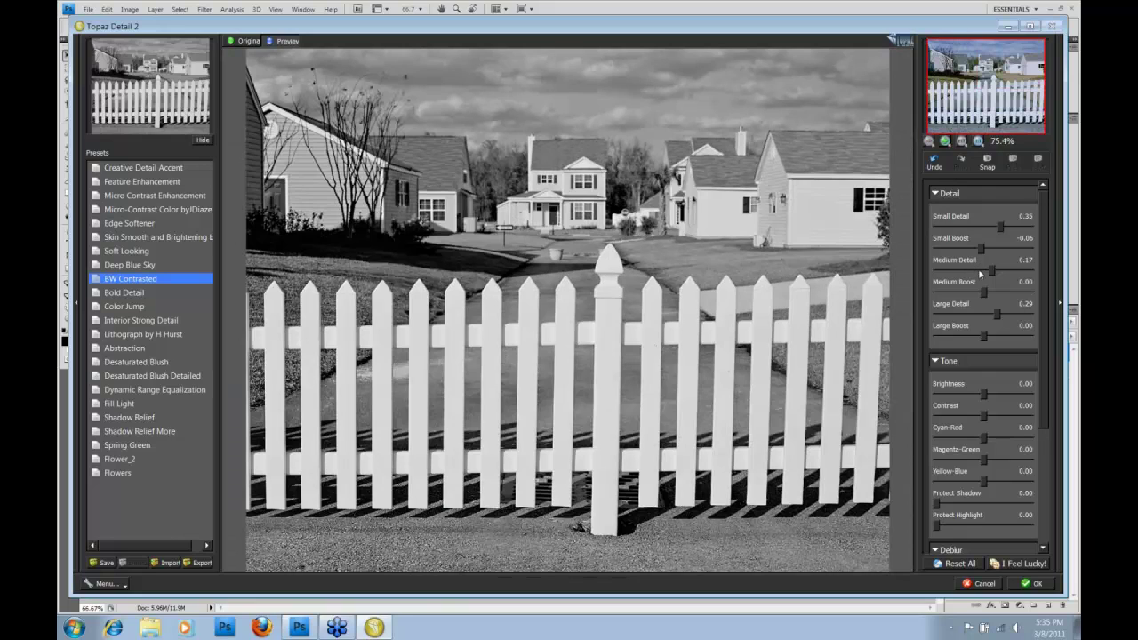
Set Medium Detail to 0.27, Medium Boost to 0.12 and Large Boost to 0.12, and compare with the original
{"action": "left_click_drag", "start_coordinate": [991, 271], "coordinate": [998, 271]}
{"action": "left_click_drag", "start_coordinate": [984, 293], "coordinate": [987, 287]}
{"action": "left_click_drag", "start_coordinate": [984, 336], "coordinate": [989, 336]}
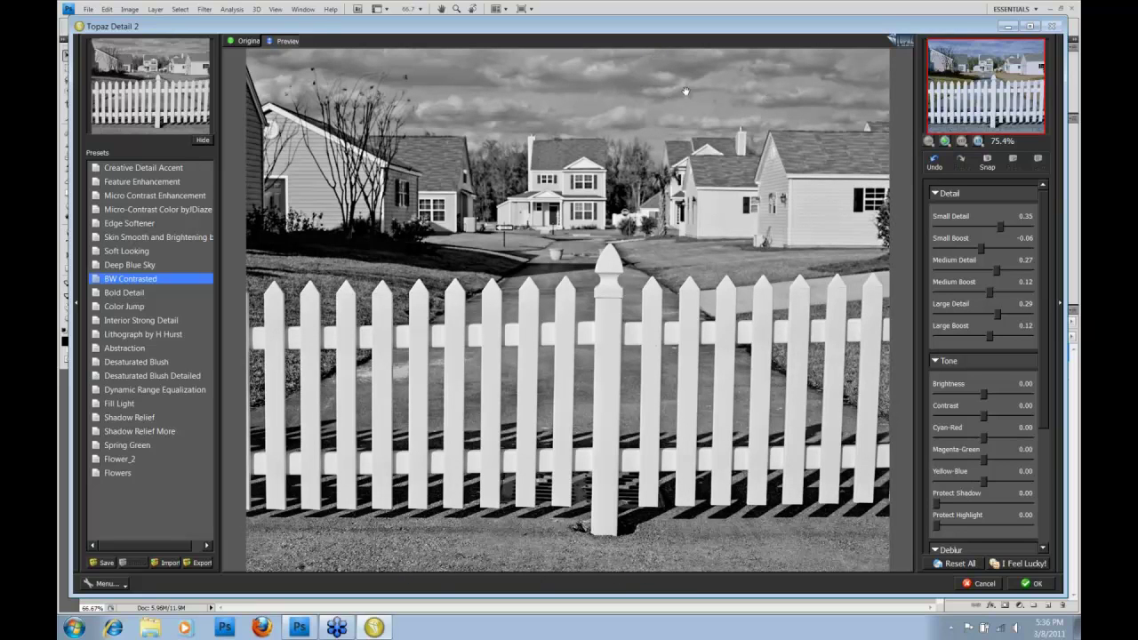
{"action": "left_click", "coordinate": [565, 123]}
Collapse the Detail, Deblur and Color settings so that only Tone stays expanded
{"action": "left_click", "coordinate": [937, 193]}
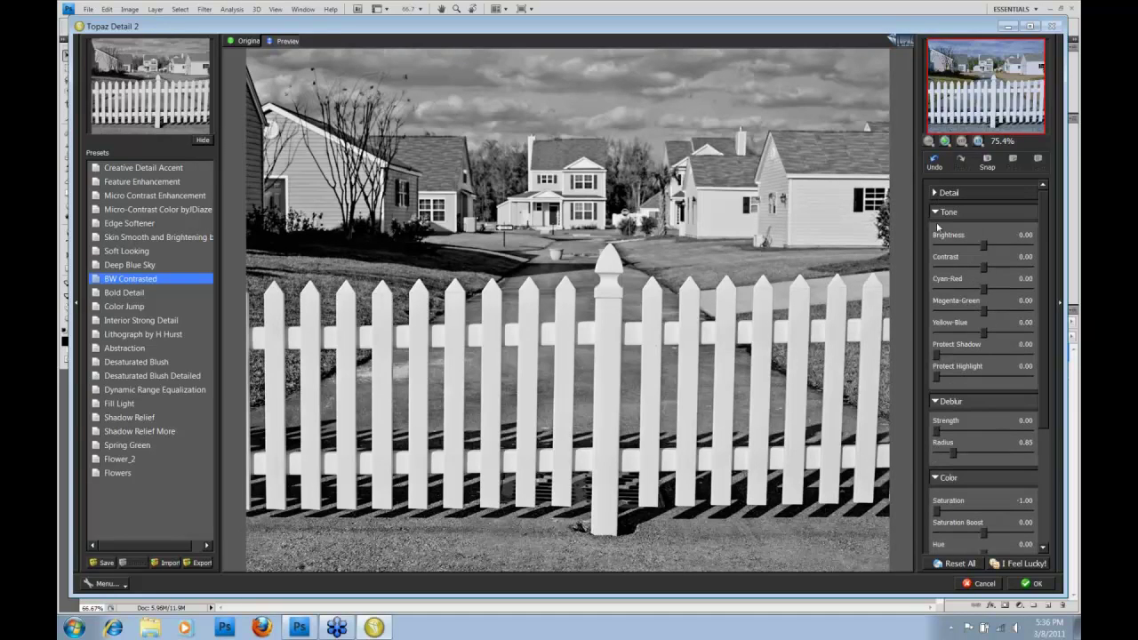
{"action": "left_click", "coordinate": [935, 402]}
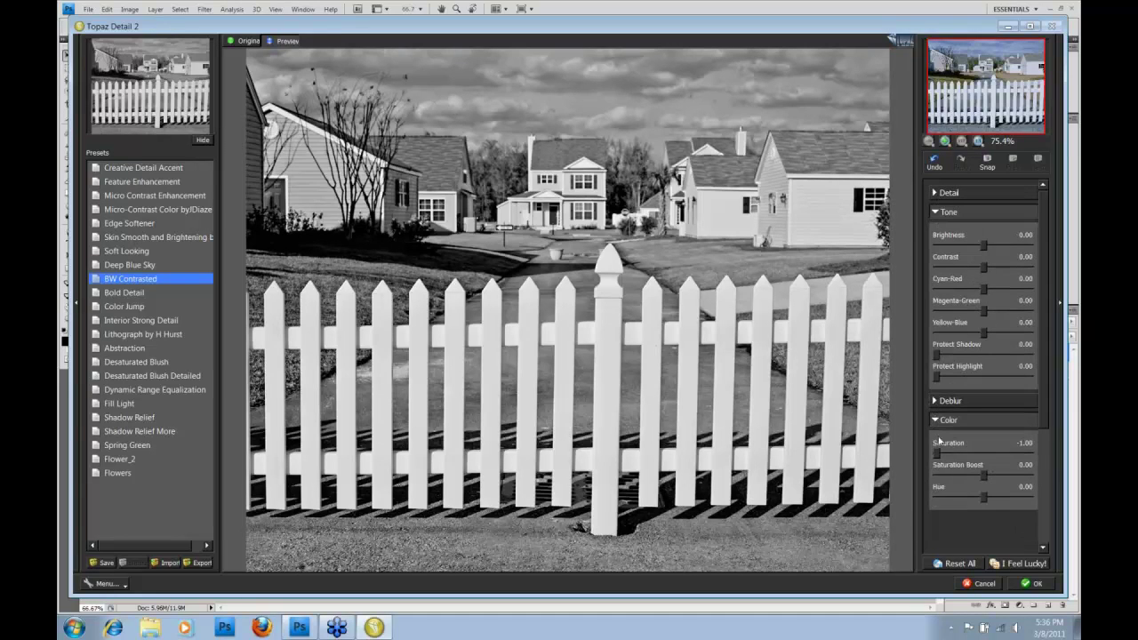
{"action": "left_click", "coordinate": [937, 421]}
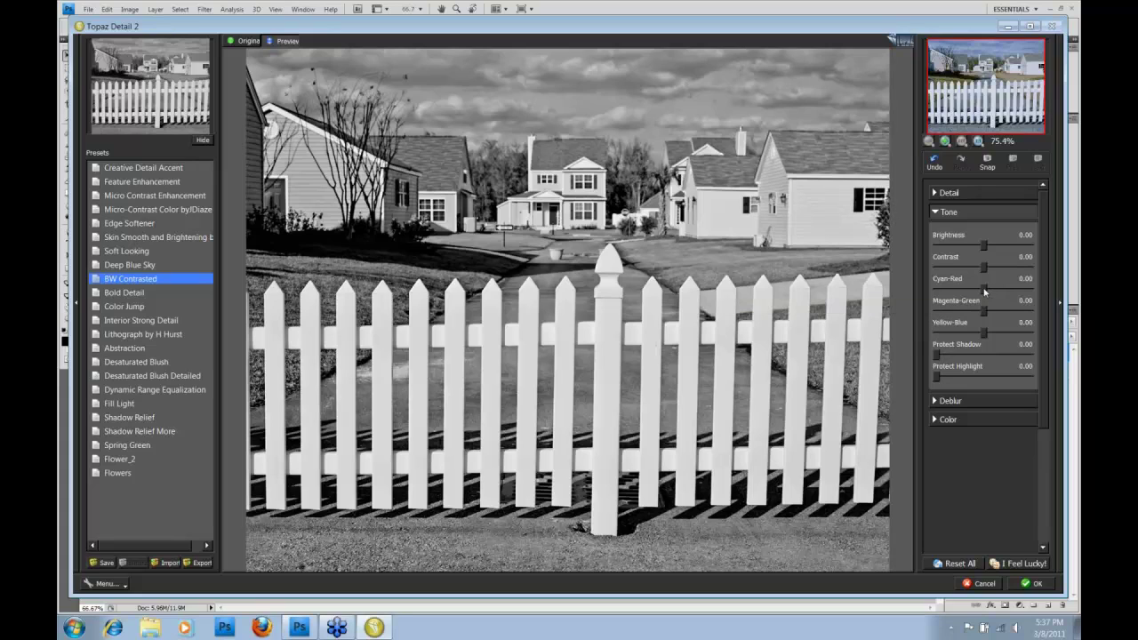
Try Cyan-Red tone values of 0.71 and -0.03 on the black-and-white photo and compare with the original colors
{"action": "left_click_drag", "start_coordinate": [984, 290], "coordinate": [1014, 291]}
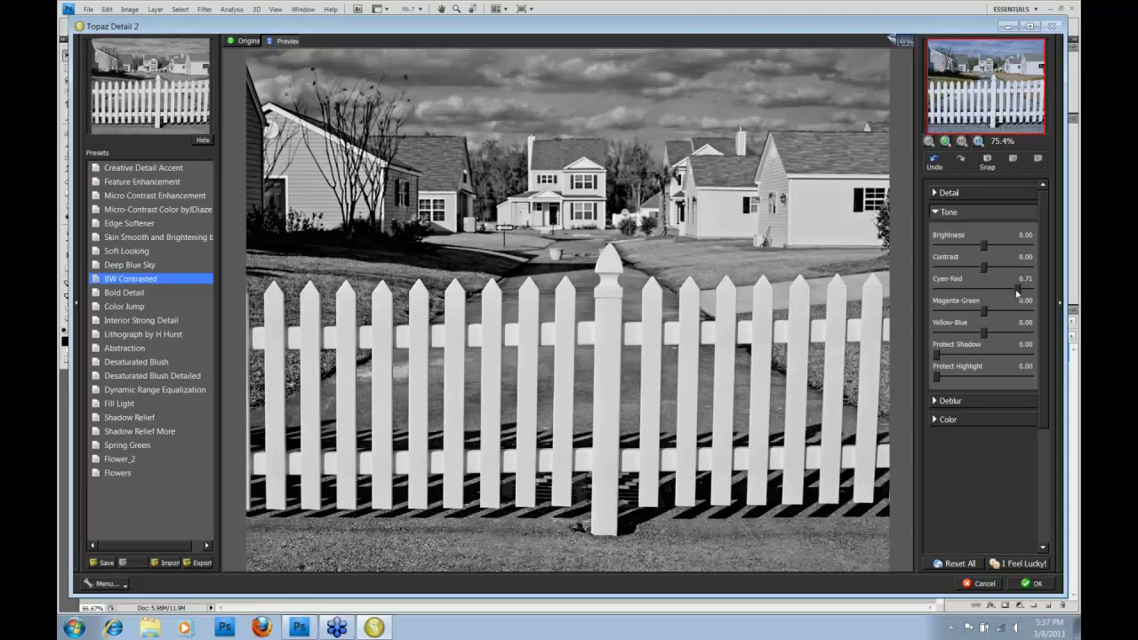
{"action": "left_click_drag", "start_coordinate": [1020, 291], "coordinate": [981, 286]}
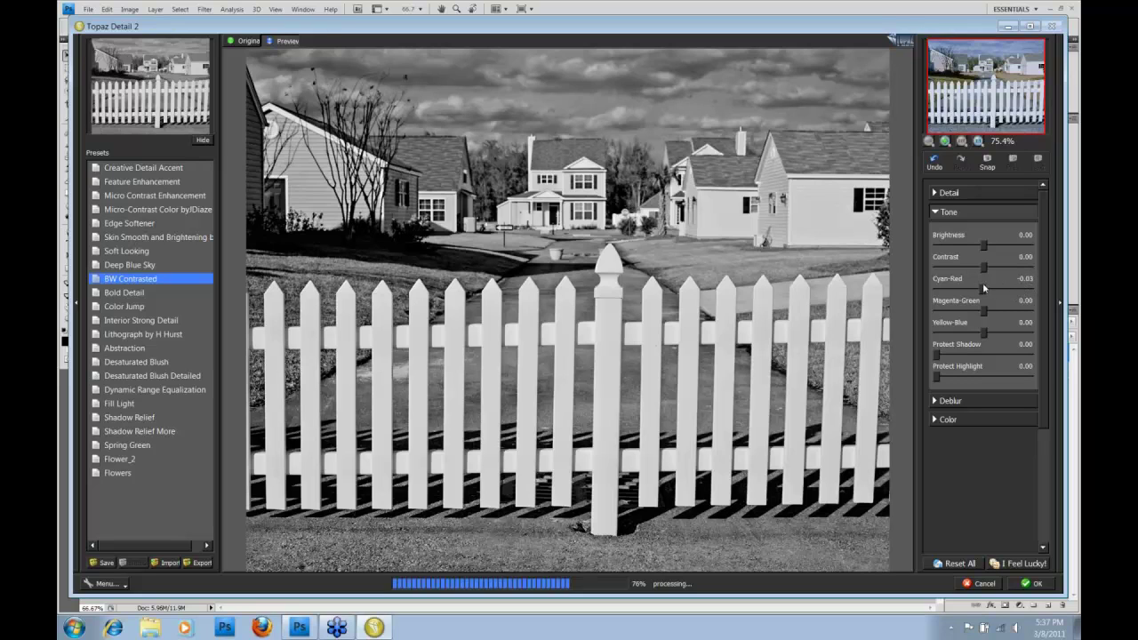
{"action": "left_click", "coordinate": [627, 290]}
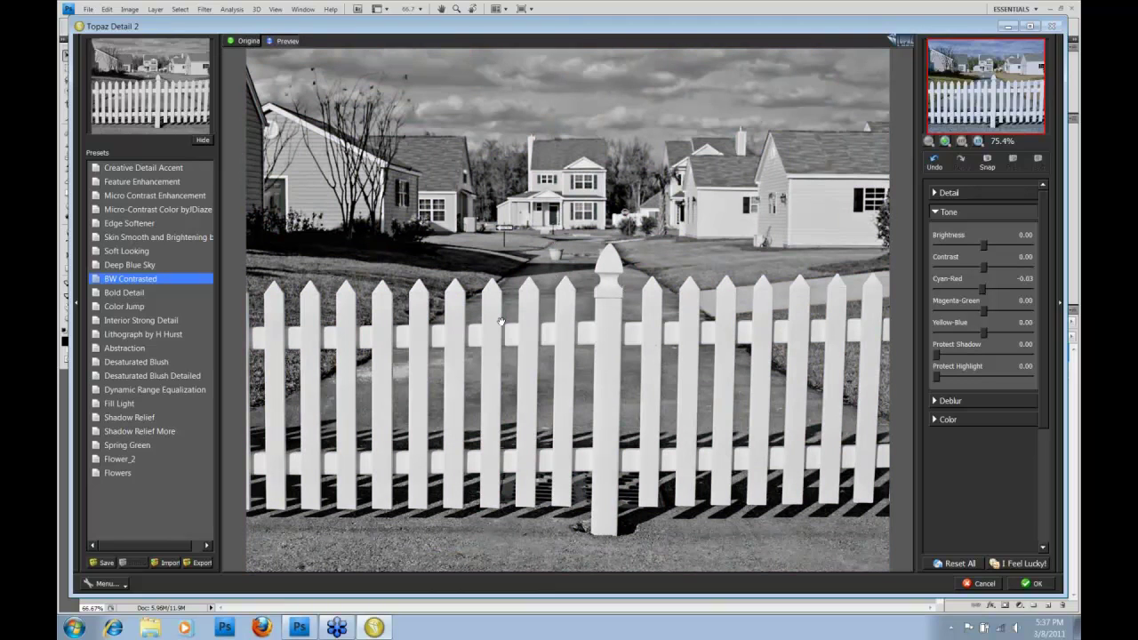
{"action": "left_click", "coordinate": [658, 294]}
{"action": "left_click", "coordinate": [677, 311]}
Test Cyan-Red at 0.72 and -0.63, and bring it back to about -0.10
{"action": "left_click_drag", "start_coordinate": [982, 293], "coordinate": [1018, 293]}
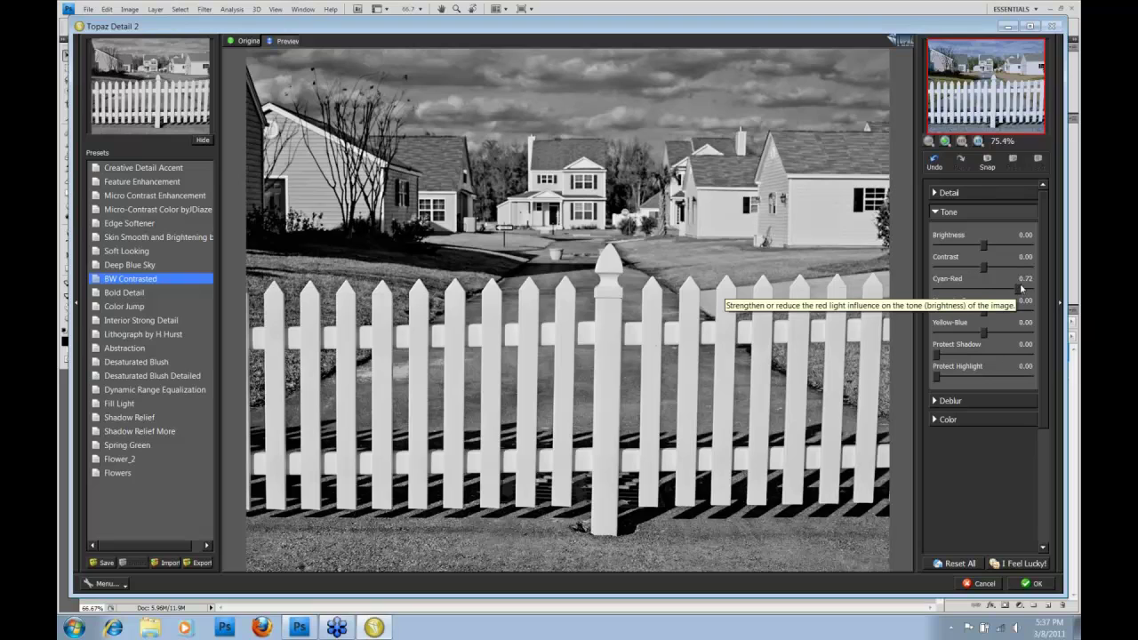
{"action": "left_click_drag", "start_coordinate": [1019, 290], "coordinate": [955, 289]}
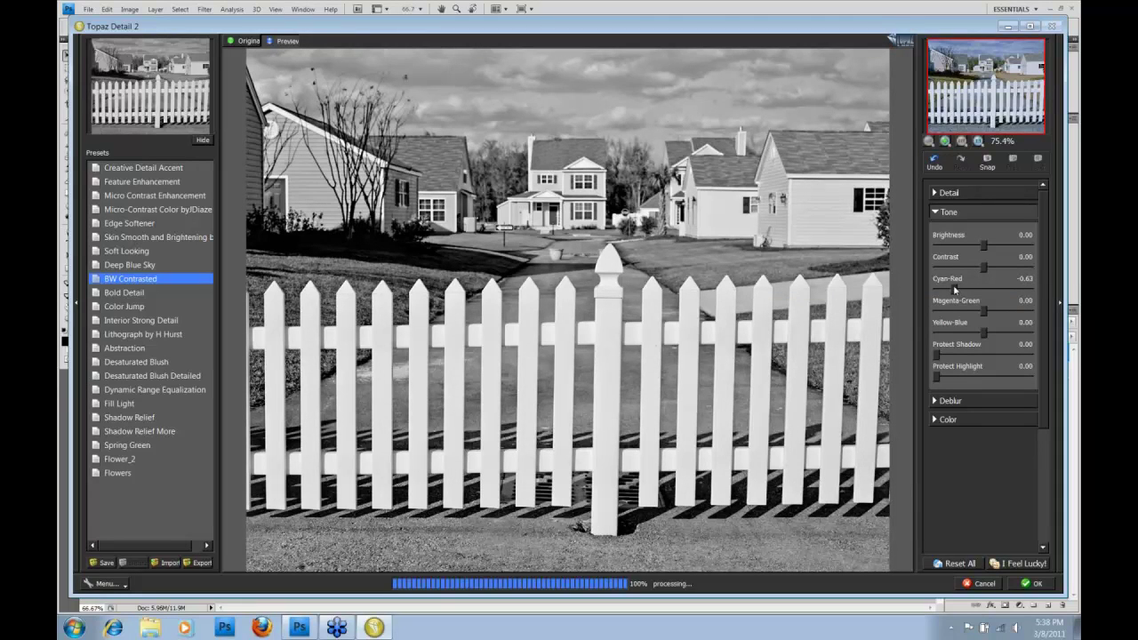
{"action": "left_click_drag", "start_coordinate": [955, 289], "coordinate": [972, 289]}
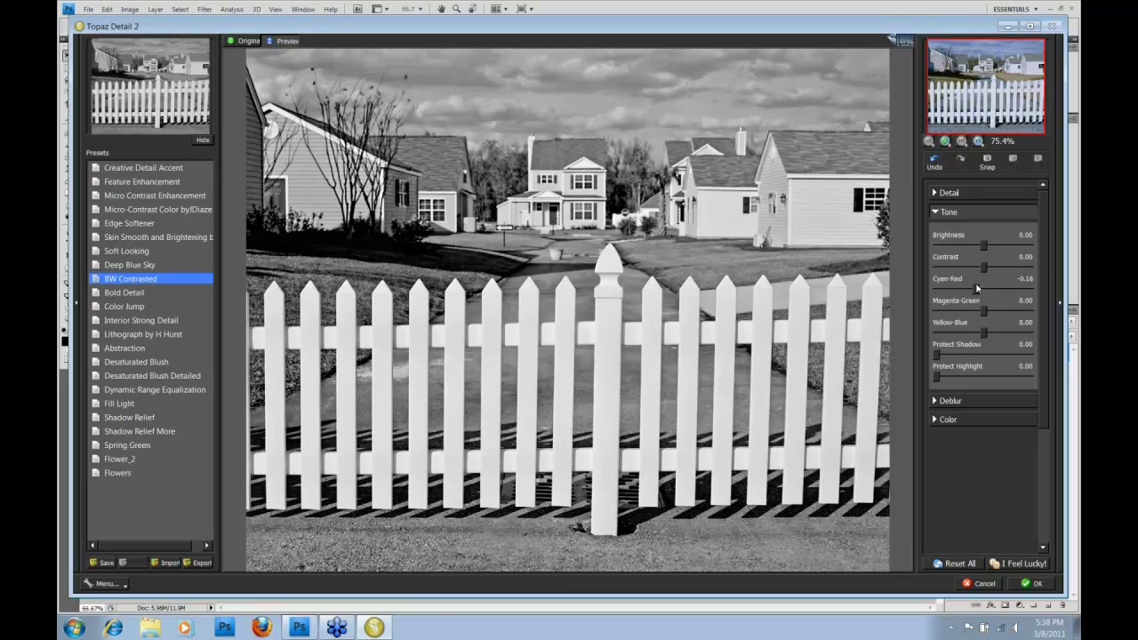
{"action": "left_click_drag", "start_coordinate": [978, 286], "coordinate": [980, 286]}
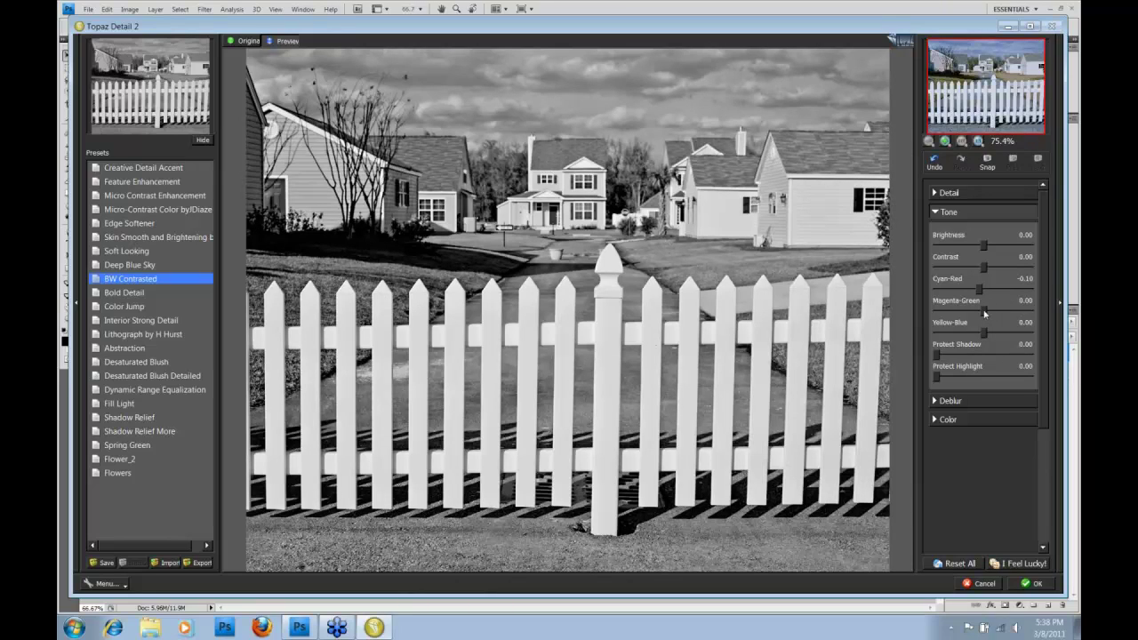
Test Magenta-Green at -0.45 and 1.00, and set it to -0.12
{"action": "mouse_move", "coordinate": [984, 312]}
{"action": "left_mouse_down"}
{"action": "mouse_move", "coordinate": [1014, 310]}
{"action": "mouse_move", "coordinate": [962, 308]}
{"action": "left_mouse_up"}
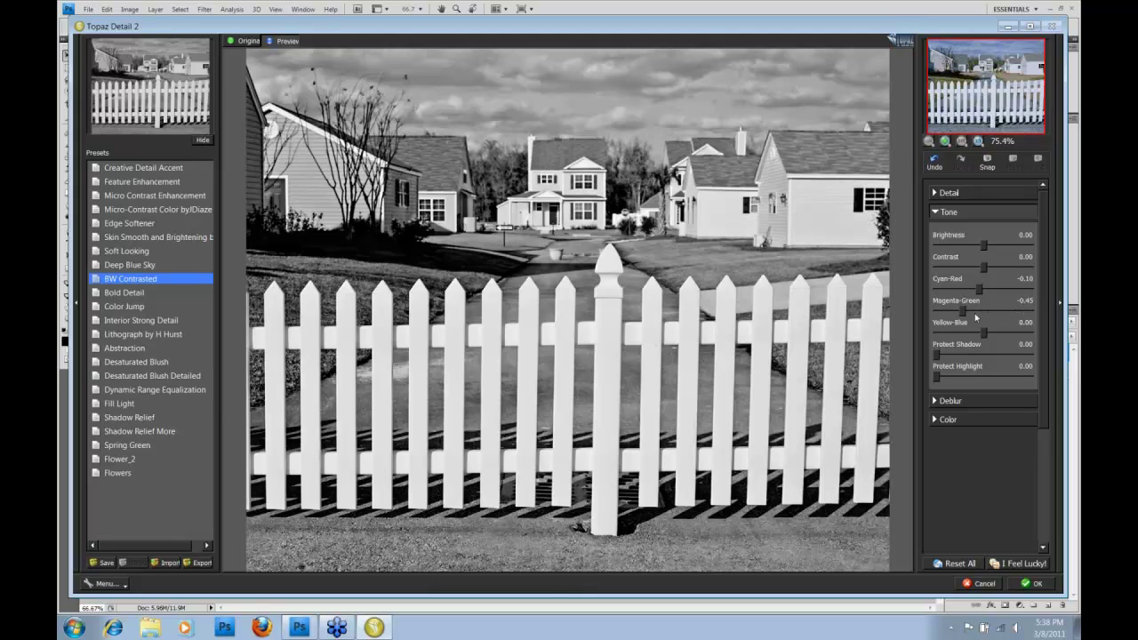
{"action": "left_click_drag", "start_coordinate": [964, 312], "coordinate": [1033, 311]}
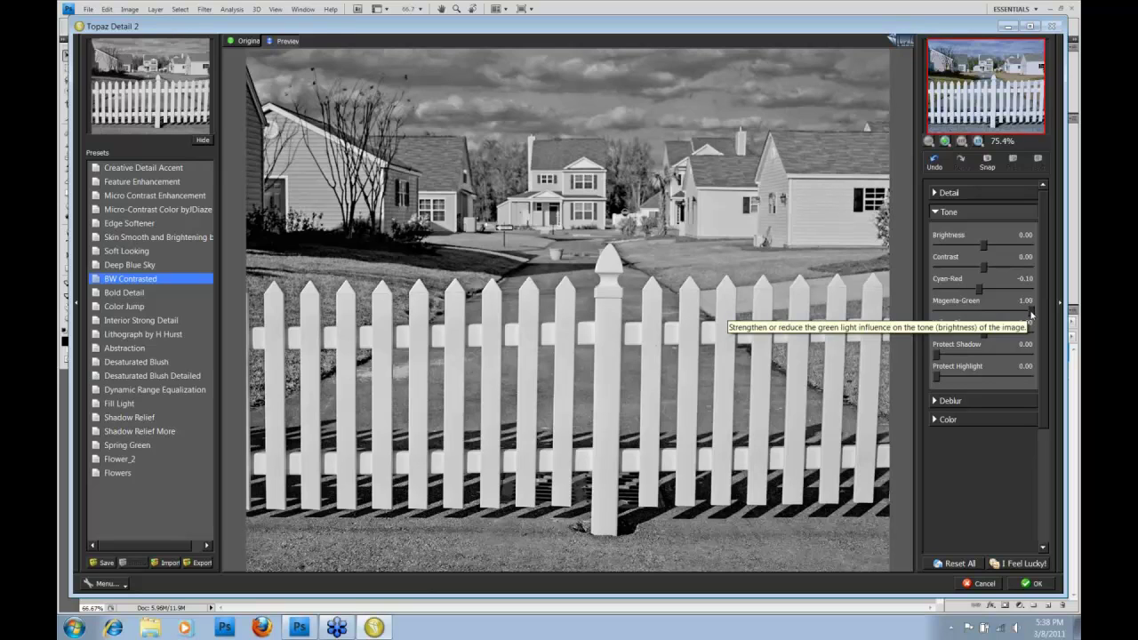
{"action": "left_click_drag", "start_coordinate": [1031, 313], "coordinate": [977, 313]}
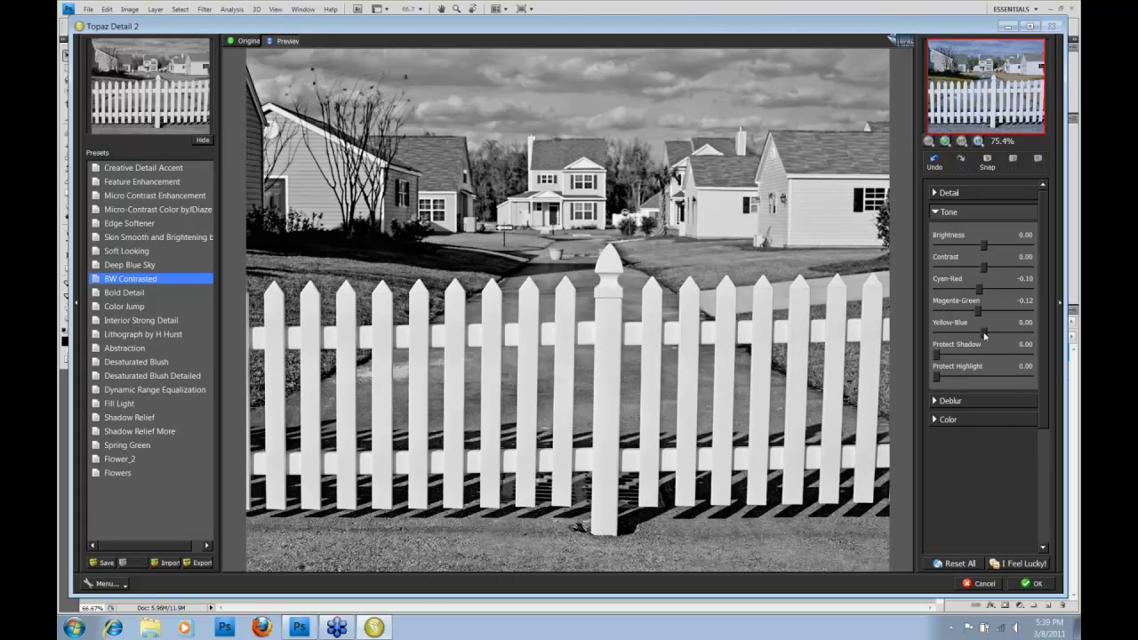
Set Yellow-Blue to -0.43 to darken the sky, raise Cyan-Red slightly above zero, and compare with the original
{"action": "left_click_drag", "start_coordinate": [983, 334], "coordinate": [966, 338]}
{"action": "left_click_drag", "start_coordinate": [966, 338], "coordinate": [964, 338]}
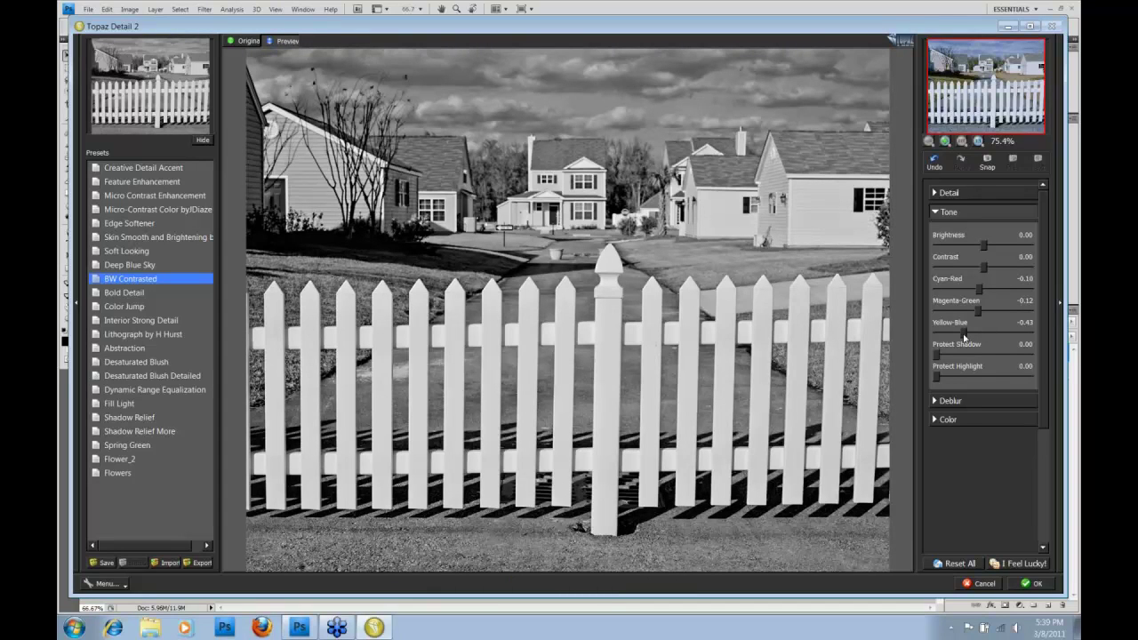
{"action": "left_click_drag", "start_coordinate": [979, 289], "coordinate": [986, 289]}
{"action": "left_click", "coordinate": [627, 228]}
Preview the photo with its color Saturation restored, return Saturation to -1.00, and apply the Topaz Detail adjustments
{"action": "left_click", "coordinate": [948, 419]}
{"action": "left_click_drag", "start_coordinate": [1046, 379], "coordinate": [1032, 446]}
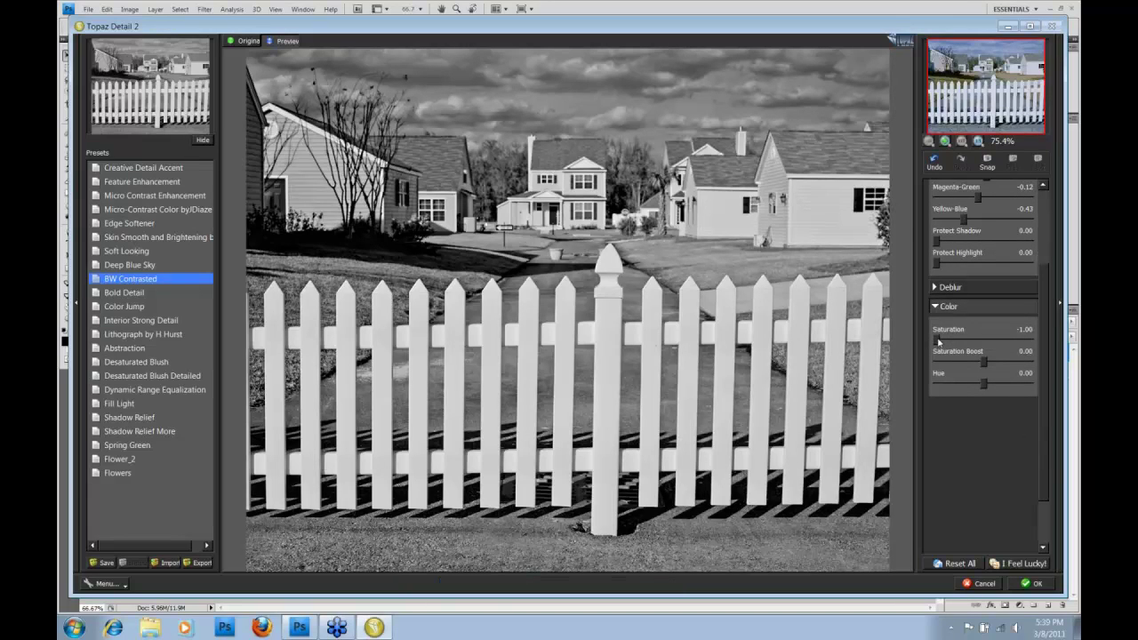
{"action": "left_click_drag", "start_coordinate": [936, 341], "coordinate": [984, 343]}
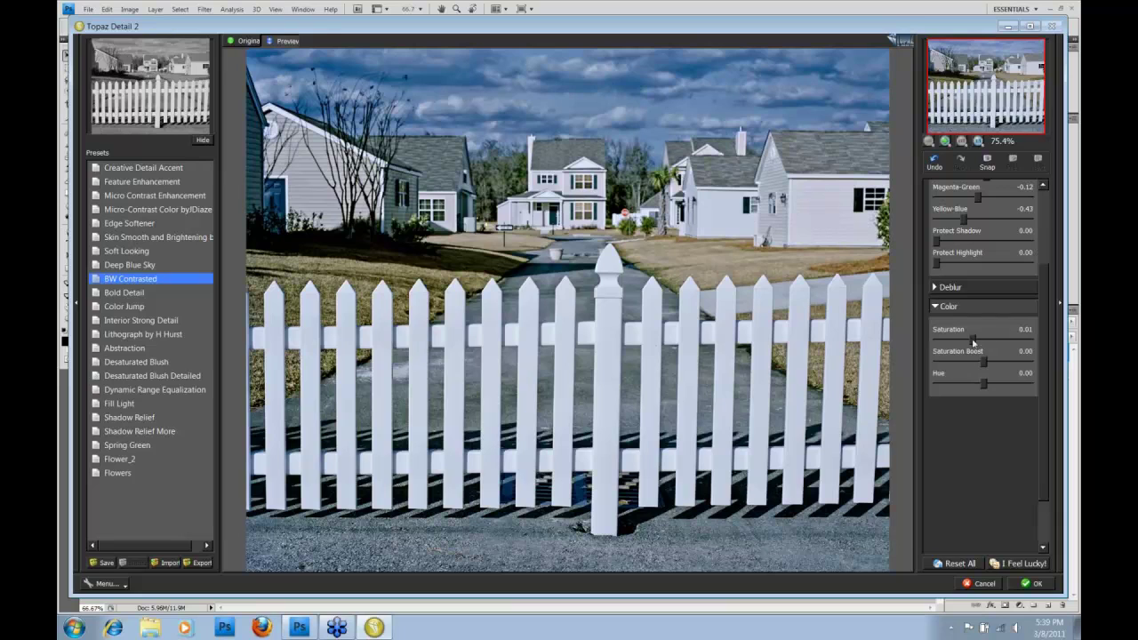
{"action": "left_click_drag", "start_coordinate": [983, 340], "coordinate": [935, 340]}
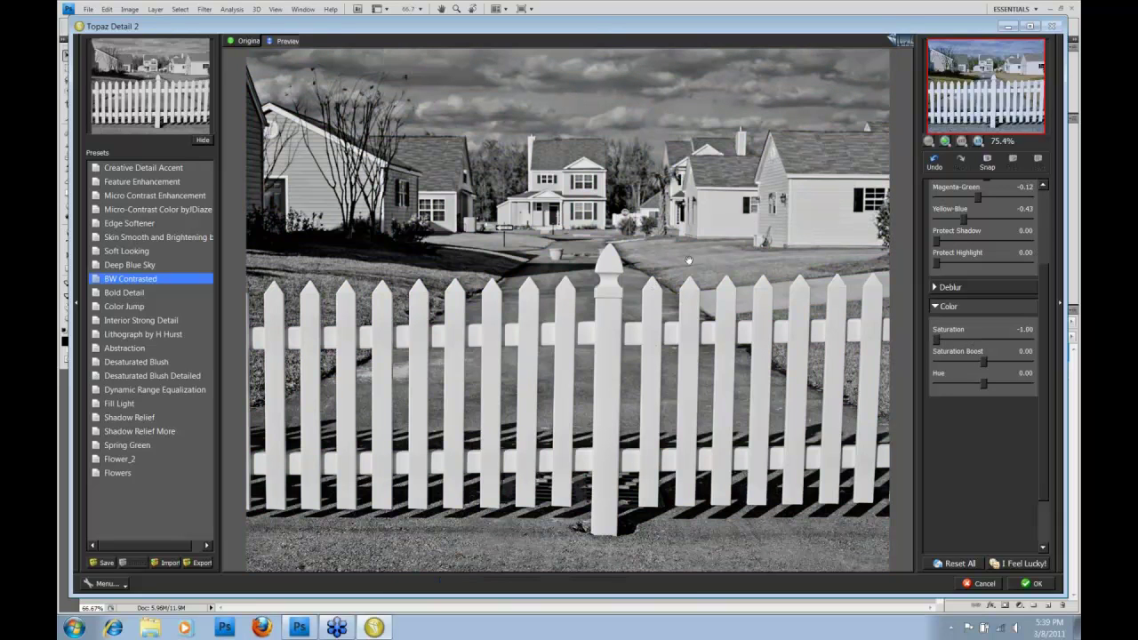
{"action": "left_click", "coordinate": [1033, 583]}
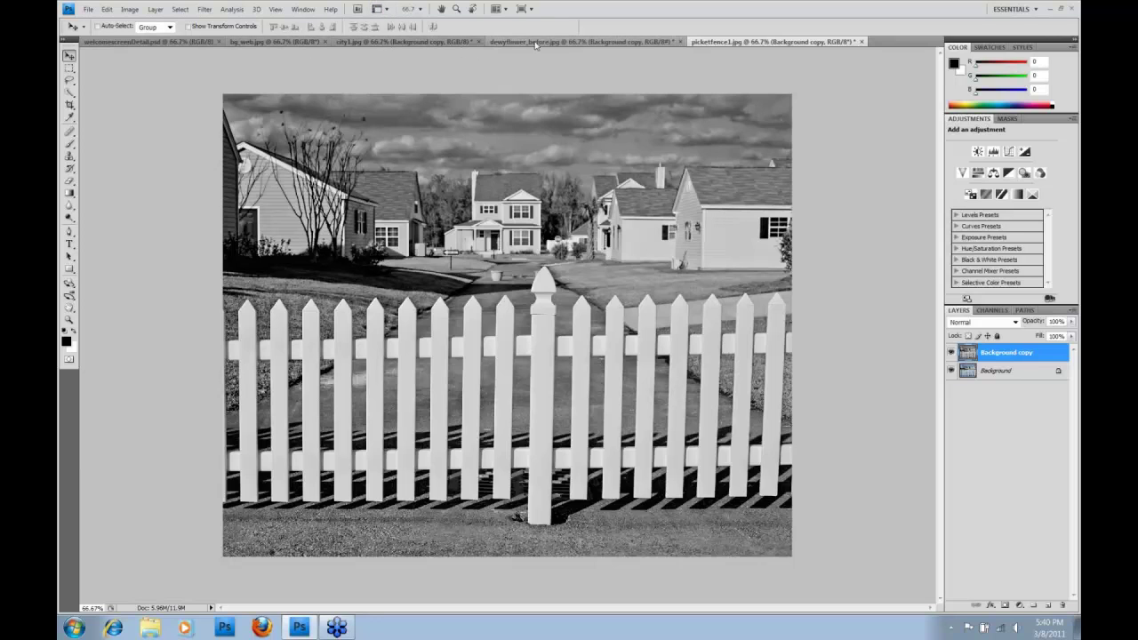
Switch to the wedding photo bg_web.jpg and duplicate its Background layer
{"action": "left_click", "coordinate": [271, 42]}
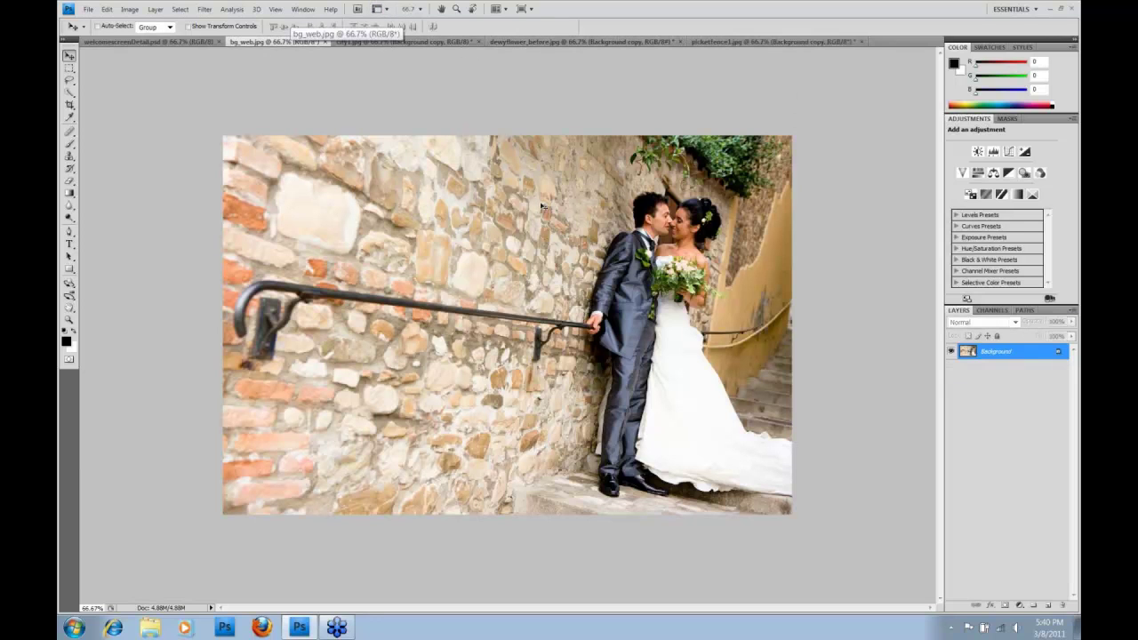
{"action": "left_click_drag", "start_coordinate": [980, 347], "coordinate": [1049, 605]}
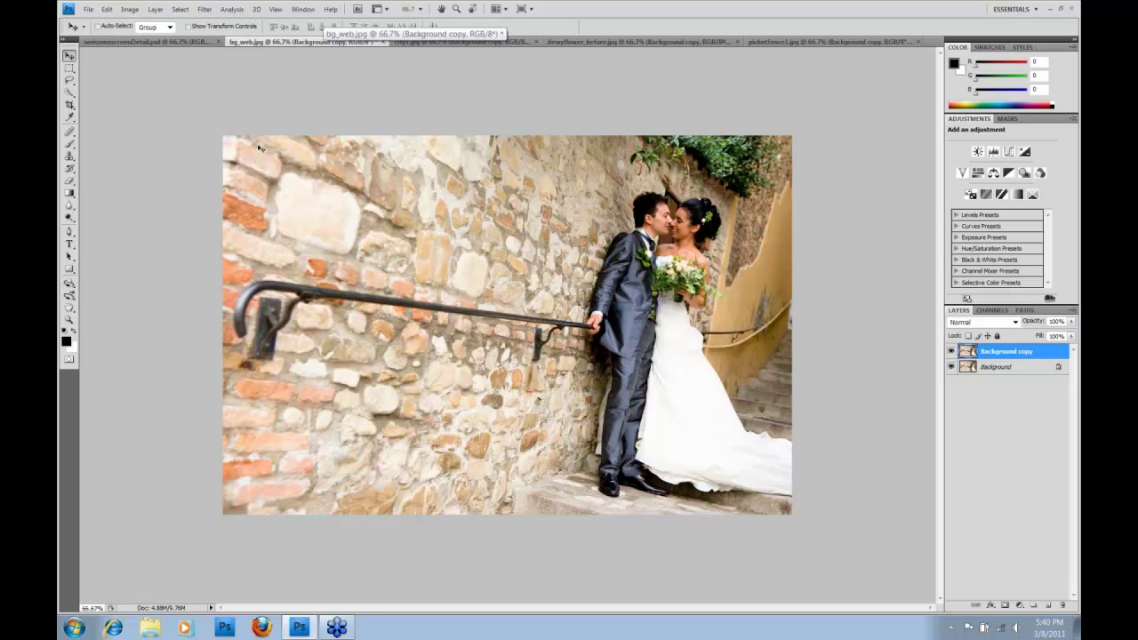
Open Topaz Detail 2 on the duplicated wedding photo layer and choose the Desaturated Blush preset
{"action": "left_click", "coordinate": [204, 9]}
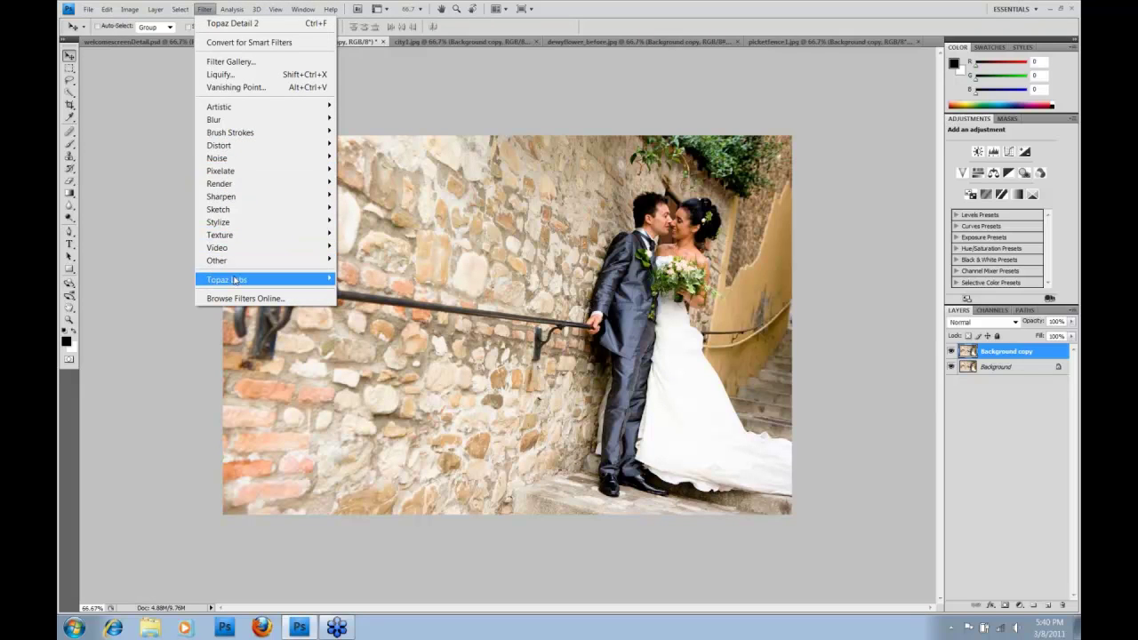
{"action": "mouse_move", "coordinate": [235, 281]}
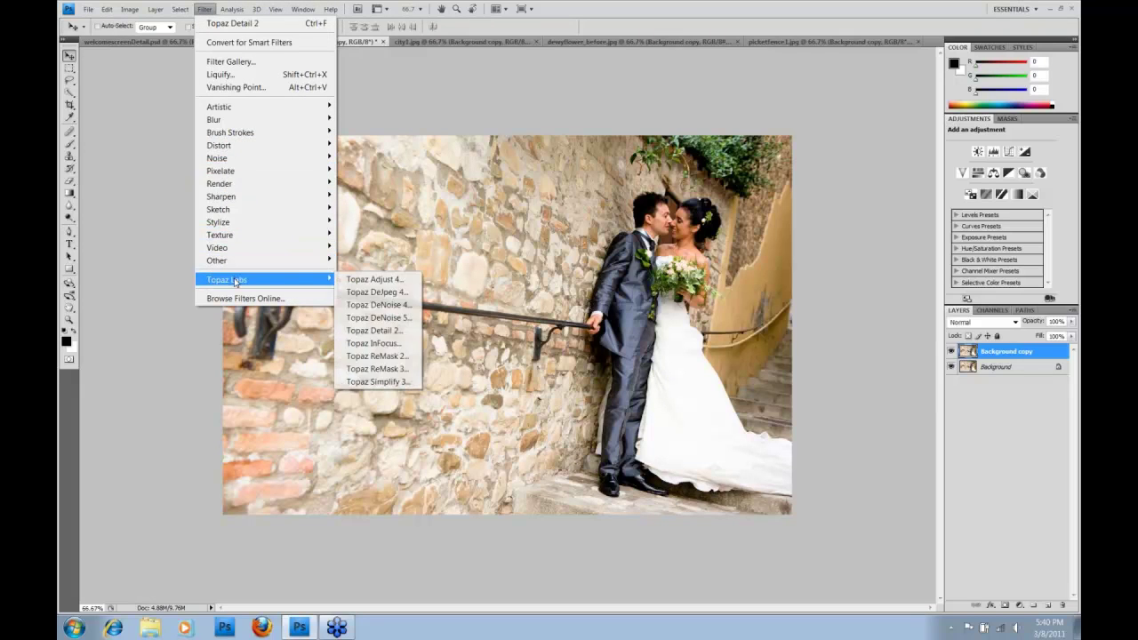
{"action": "left_click", "coordinate": [396, 332]}
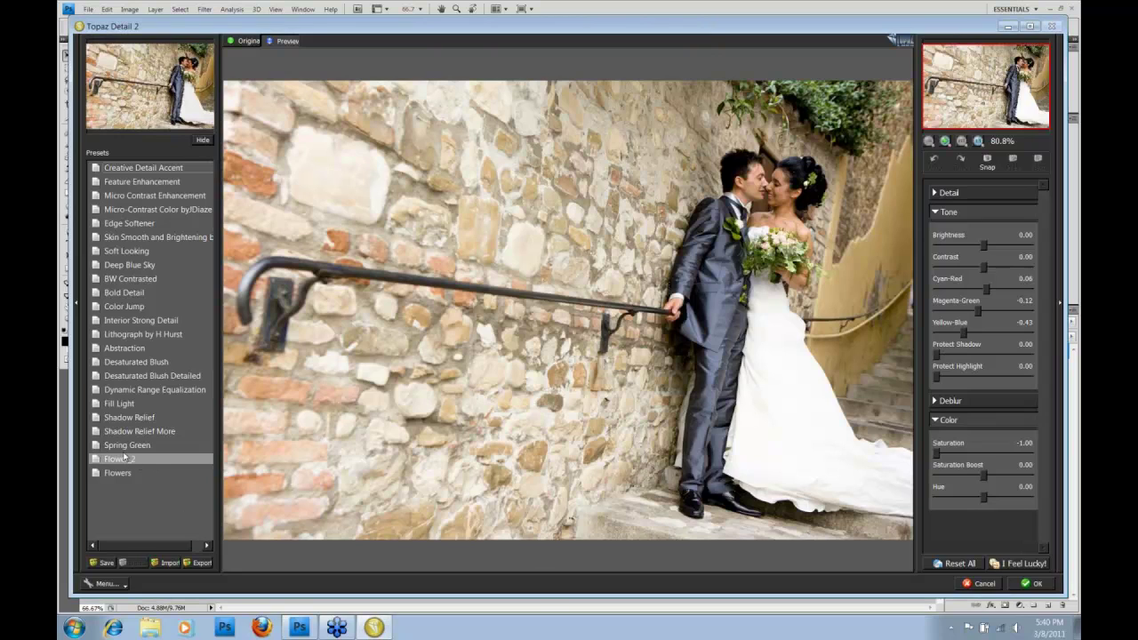
{"action": "left_click", "coordinate": [151, 365]}
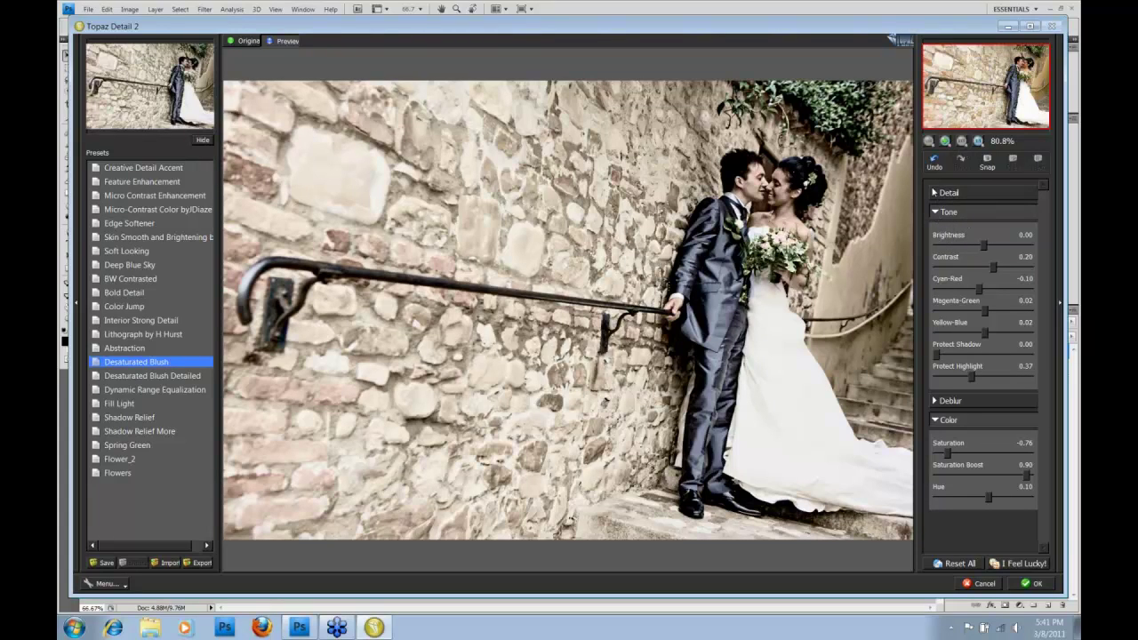
Test Small Detail at low values, set it to 0.11, and set Small Boost to 0.03
{"action": "left_click", "coordinate": [934, 193]}
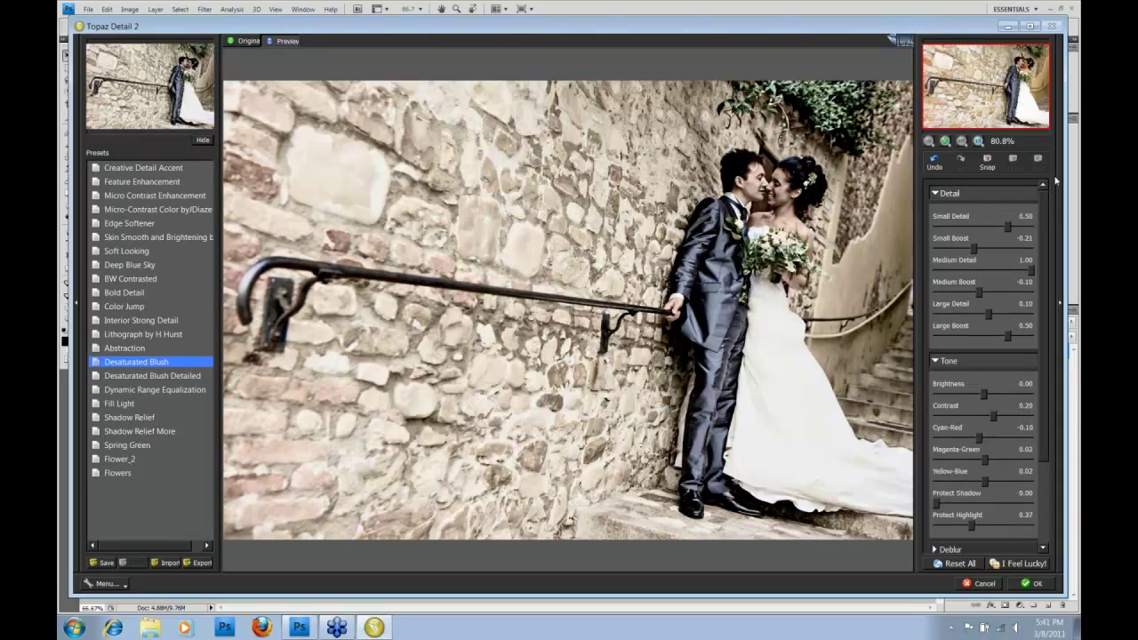
{"action": "left_click_drag", "start_coordinate": [1007, 227], "coordinate": [944, 229]}
{"action": "left_click_drag", "start_coordinate": [946, 227], "coordinate": [939, 228]}
{"action": "left_click_drag", "start_coordinate": [940, 229], "coordinate": [990, 232]}
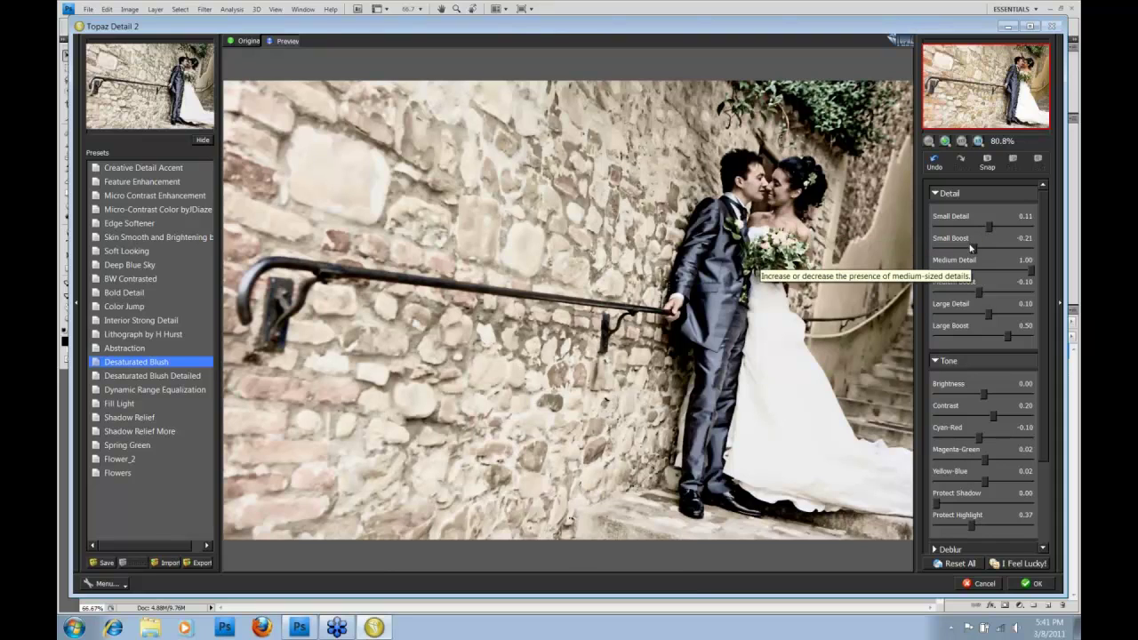
{"action": "left_click_drag", "start_coordinate": [972, 248], "coordinate": [989, 247]}
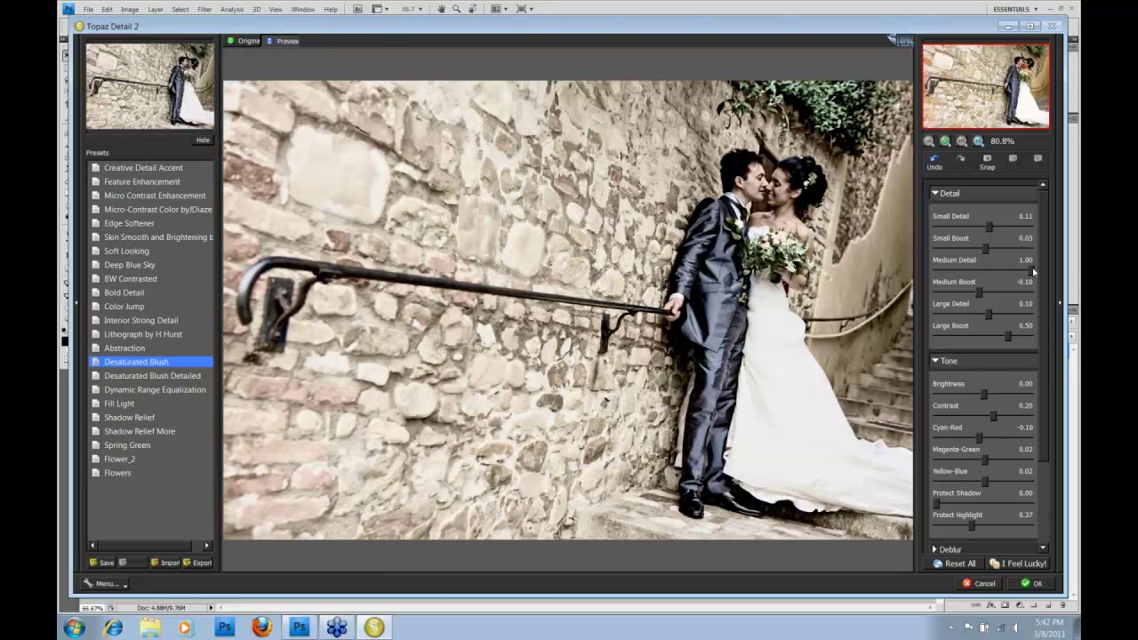
Set Medium Detail to 0.20 and Medium Boost to 0.10, and check against the original photo
{"action": "left_click_drag", "start_coordinate": [1032, 271], "coordinate": [992, 272]}
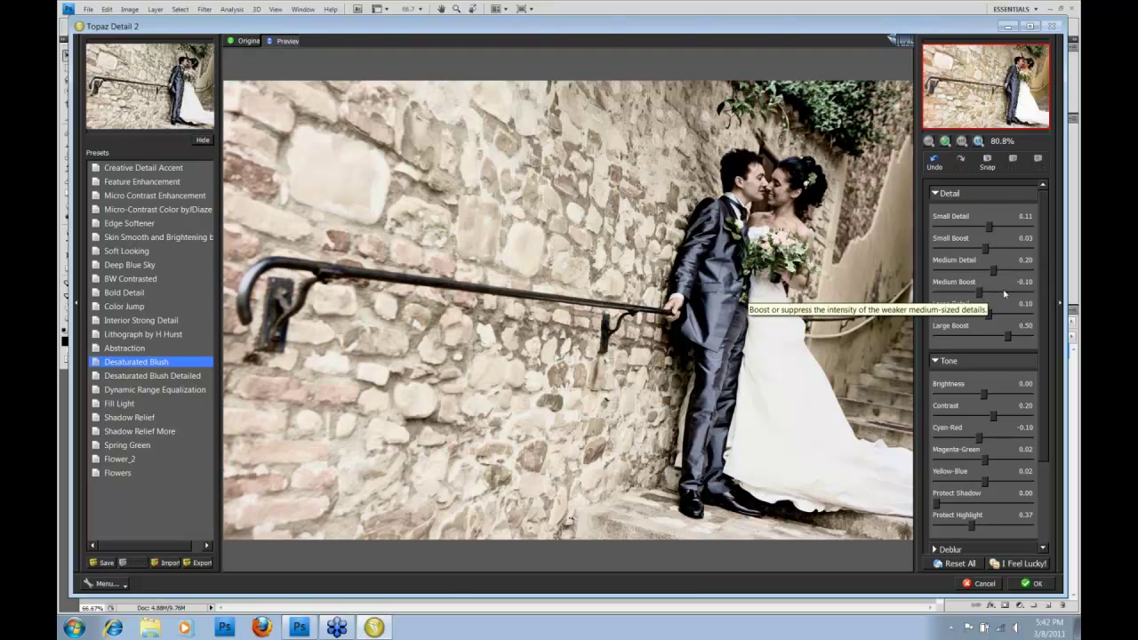
{"action": "left_click_drag", "start_coordinate": [980, 293], "coordinate": [985, 293]}
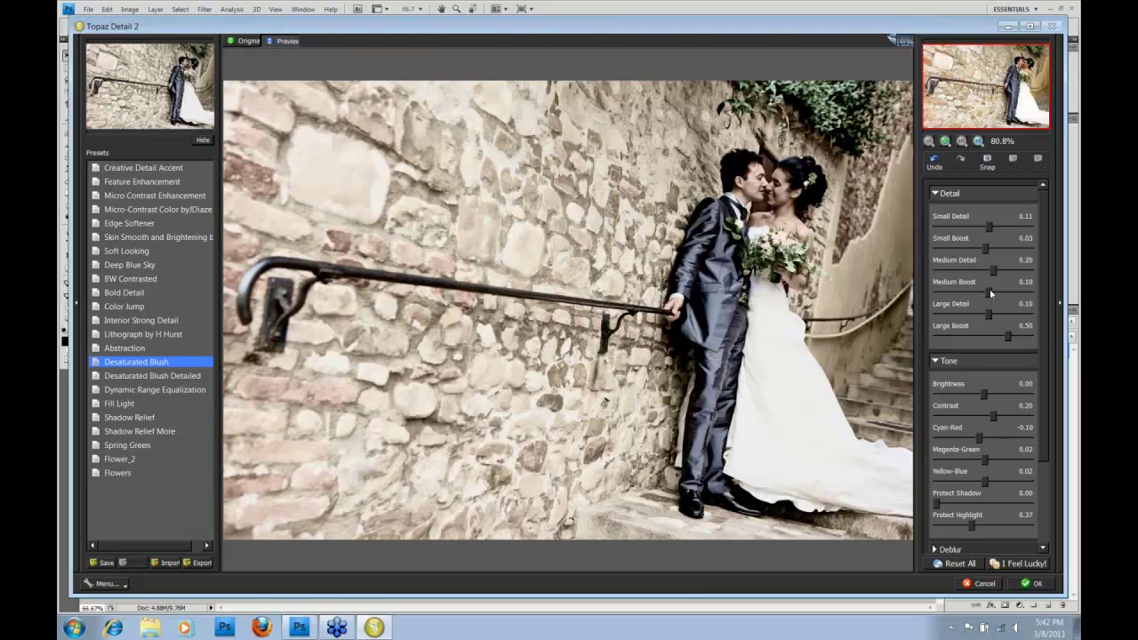
{"action": "left_click", "coordinate": [681, 282]}
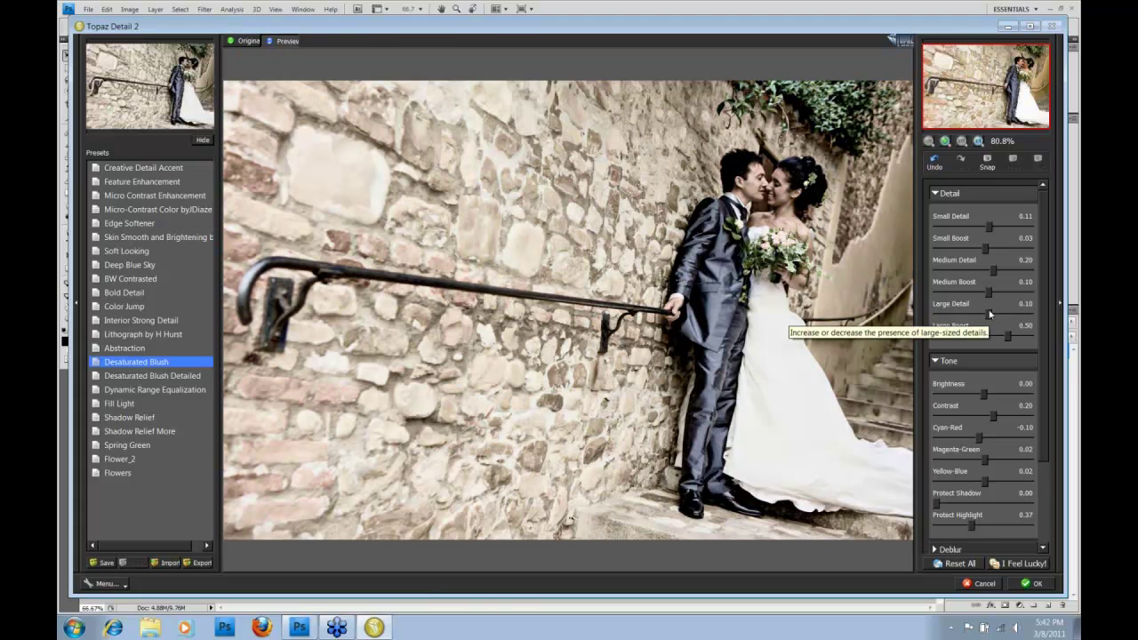
Set Large Detail to 0.13 and Large Boost to 0.07, and compare the preview with the original
{"action": "left_click_drag", "start_coordinate": [990, 313], "coordinate": [992, 313]}
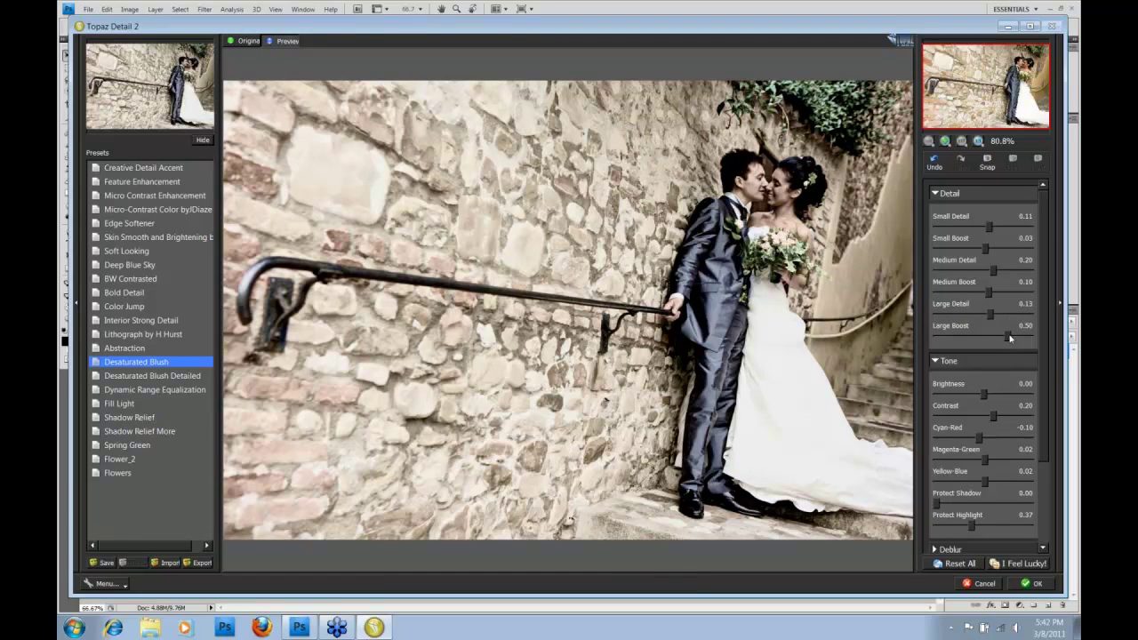
{"action": "left_click_drag", "start_coordinate": [1010, 336], "coordinate": [997, 339]}
{"action": "left_click", "coordinate": [631, 238]}
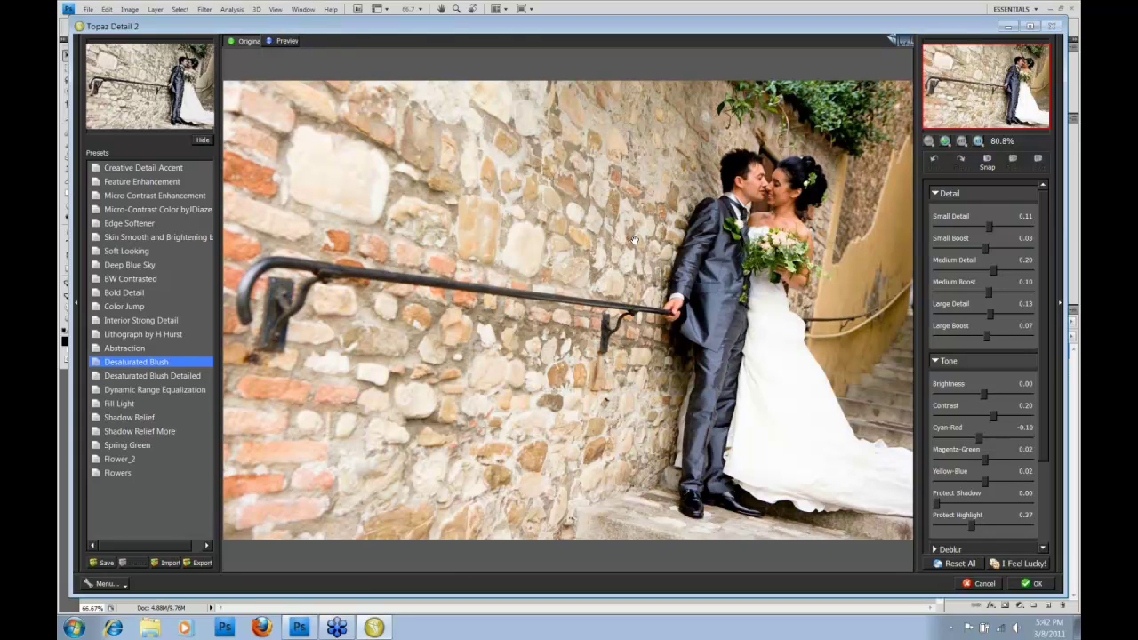
{"action": "left_click", "coordinate": [634, 240]}
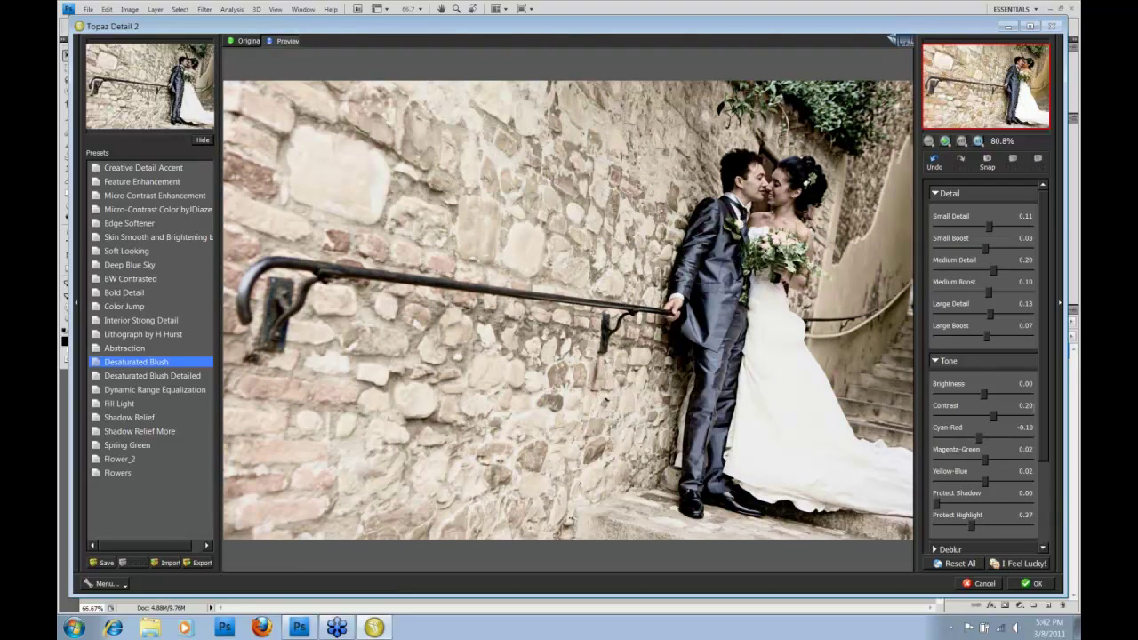
Set the tone Contrast to 0.00 and Cyan-Red to 0.18, and compare the preview with the original
{"action": "left_click_drag", "start_coordinate": [1046, 348], "coordinate": [1046, 434]}
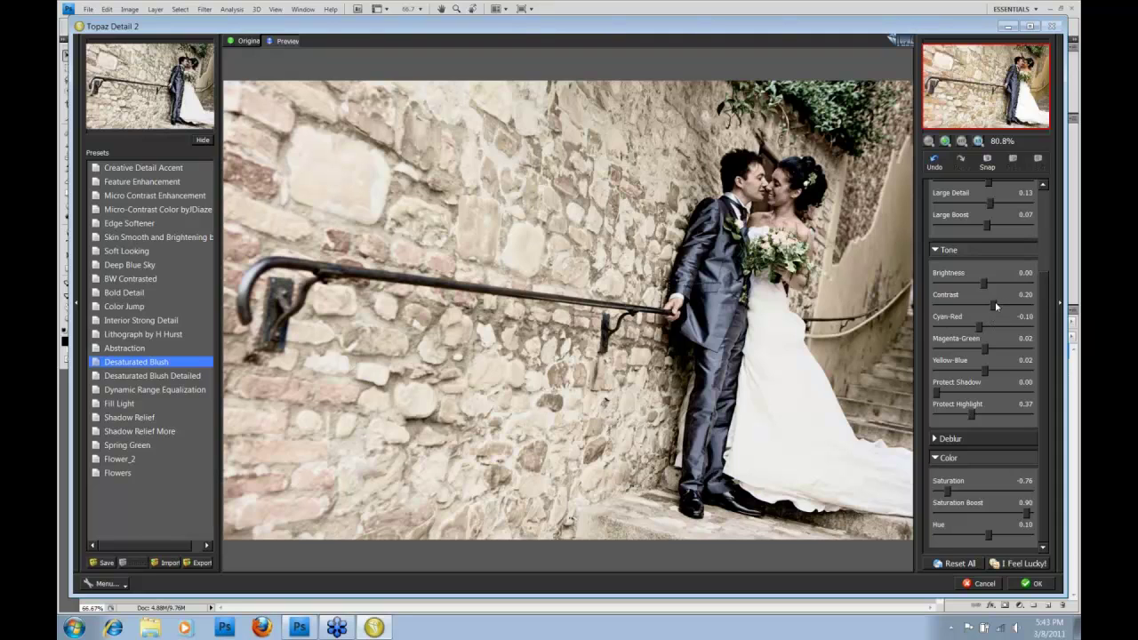
{"action": "left_click_drag", "start_coordinate": [991, 308], "coordinate": [987, 309]}
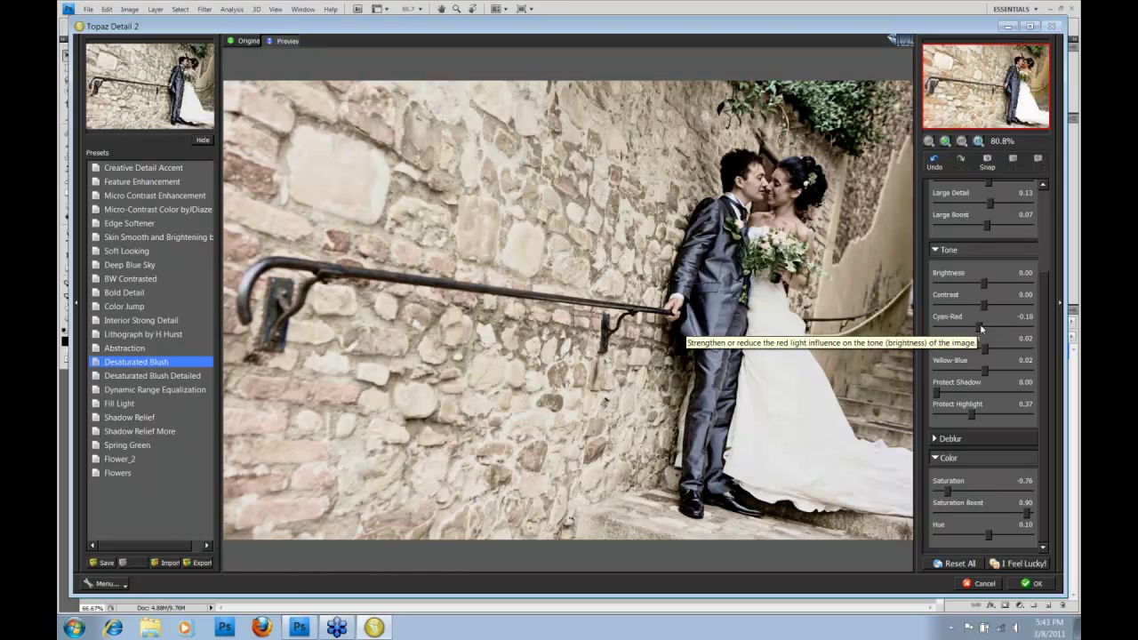
{"action": "mouse_move", "coordinate": [980, 329]}
{"action": "left_mouse_down"}
{"action": "mouse_move", "coordinate": [1013, 329]}
{"action": "mouse_move", "coordinate": [962, 338]}
{"action": "mouse_move", "coordinate": [1003, 328]}
{"action": "mouse_move", "coordinate": [964, 331]}
{"action": "mouse_move", "coordinate": [983, 328]}
{"action": "left_mouse_up"}
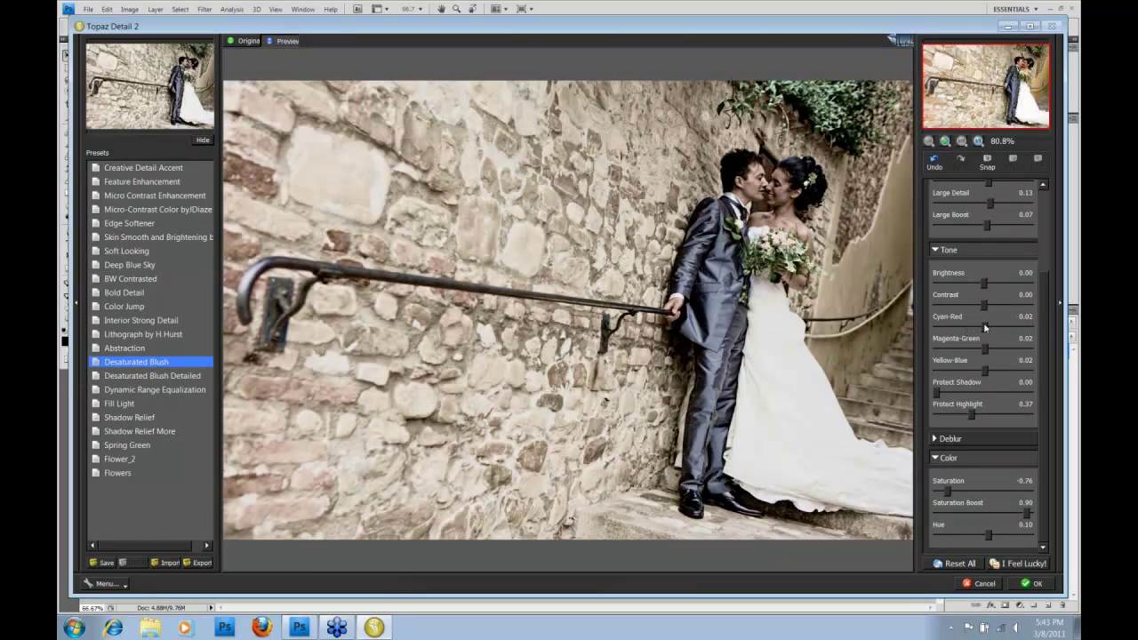
{"action": "left_click_drag", "start_coordinate": [987, 328], "coordinate": [992, 328]}
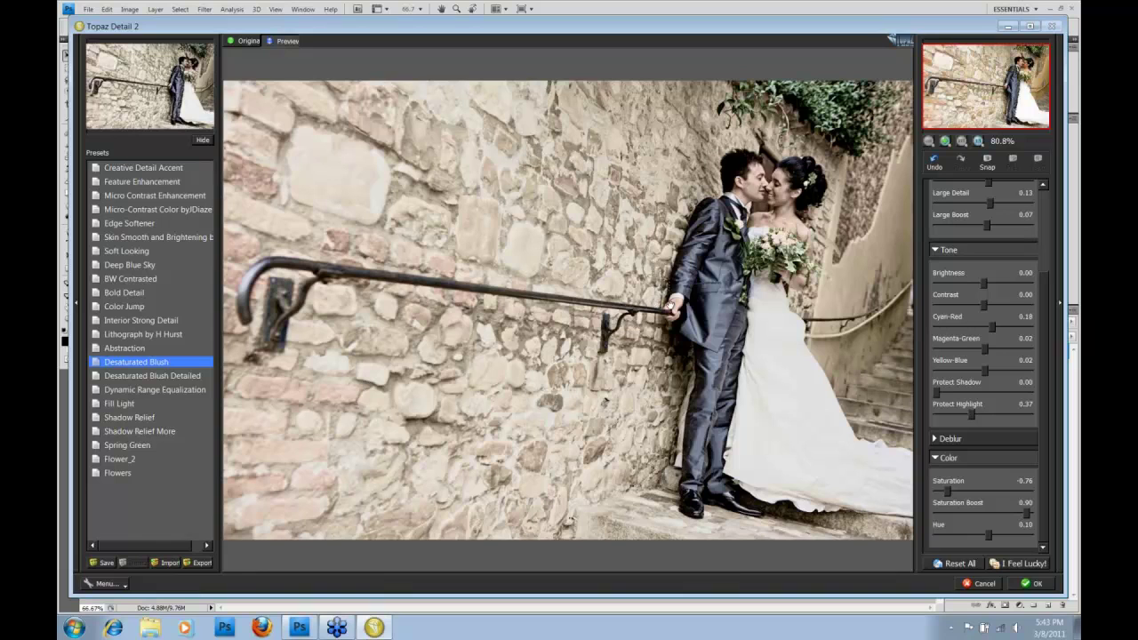
{"action": "left_click", "coordinate": [613, 322]}
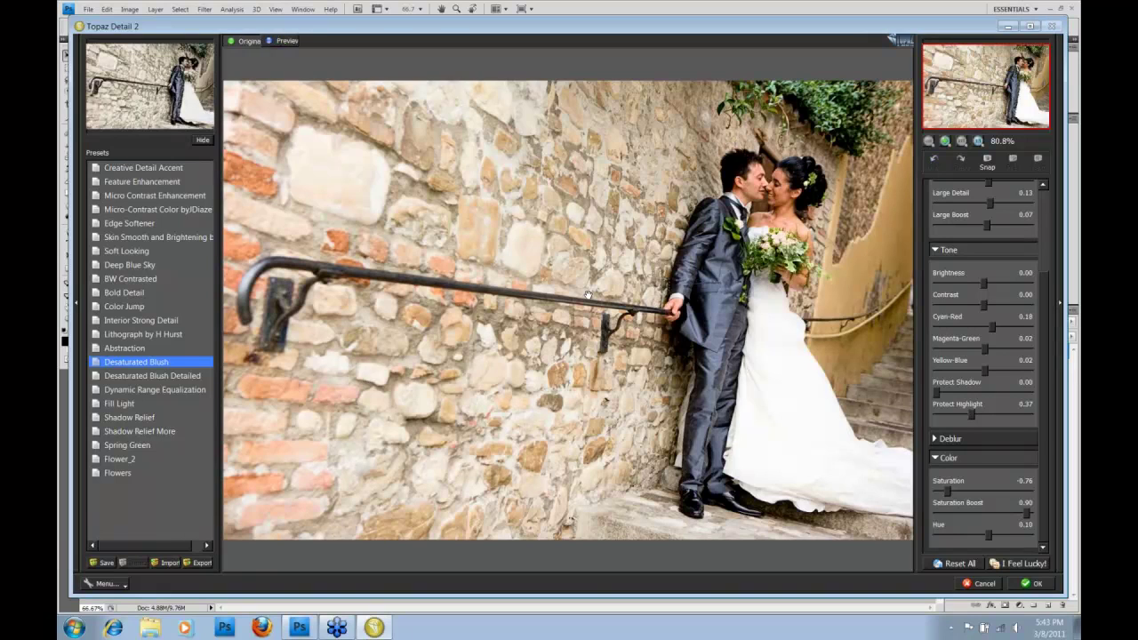
{"action": "left_click", "coordinate": [658, 363]}
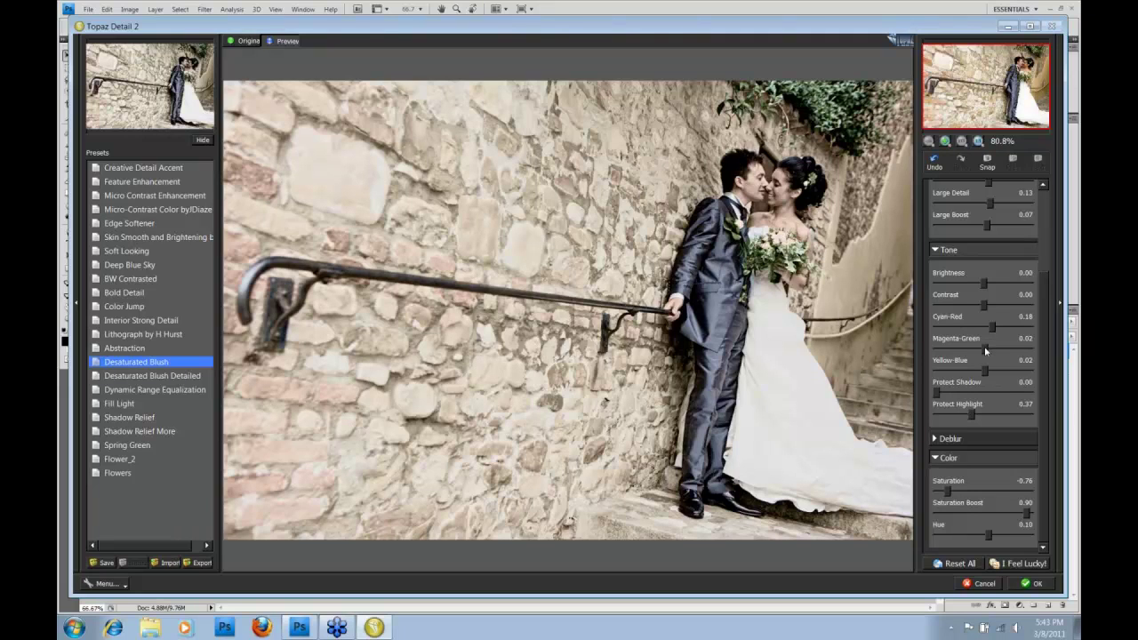
Set Magenta-Green to -0.25, test Yellow-Blue at -0.15, and set it to -0.02
{"action": "mouse_move", "coordinate": [984, 348]}
{"action": "left_mouse_down"}
{"action": "mouse_move", "coordinate": [1008, 349]}
{"action": "mouse_move", "coordinate": [953, 349]}
{"action": "mouse_move", "coordinate": [971, 349]}
{"action": "left_mouse_up"}
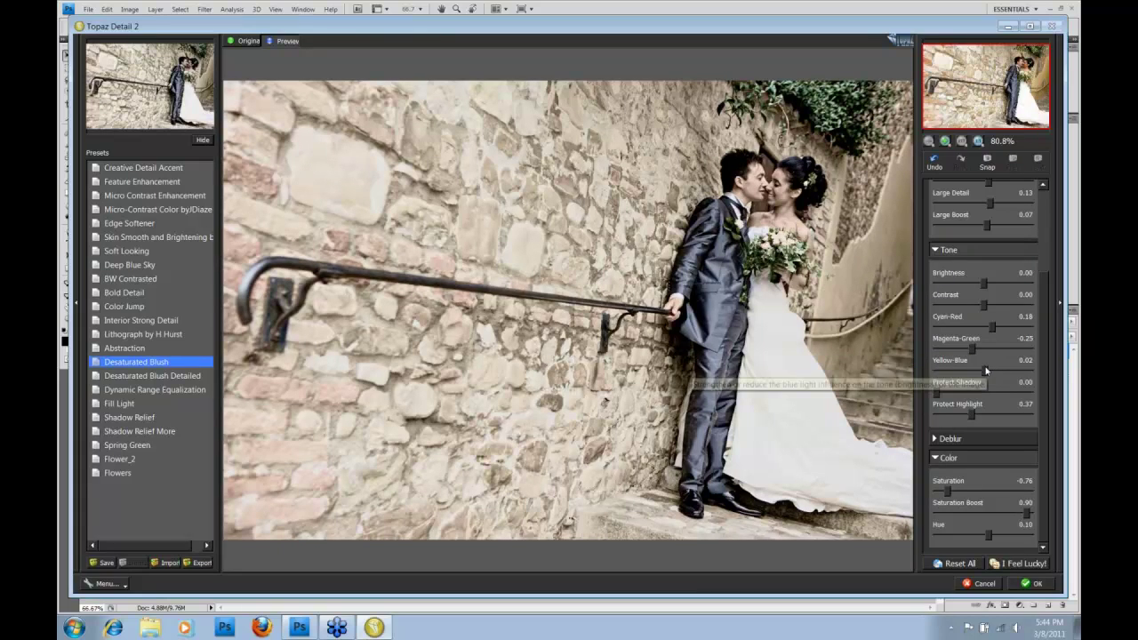
{"action": "left_click_drag", "start_coordinate": [985, 371], "coordinate": [978, 375]}
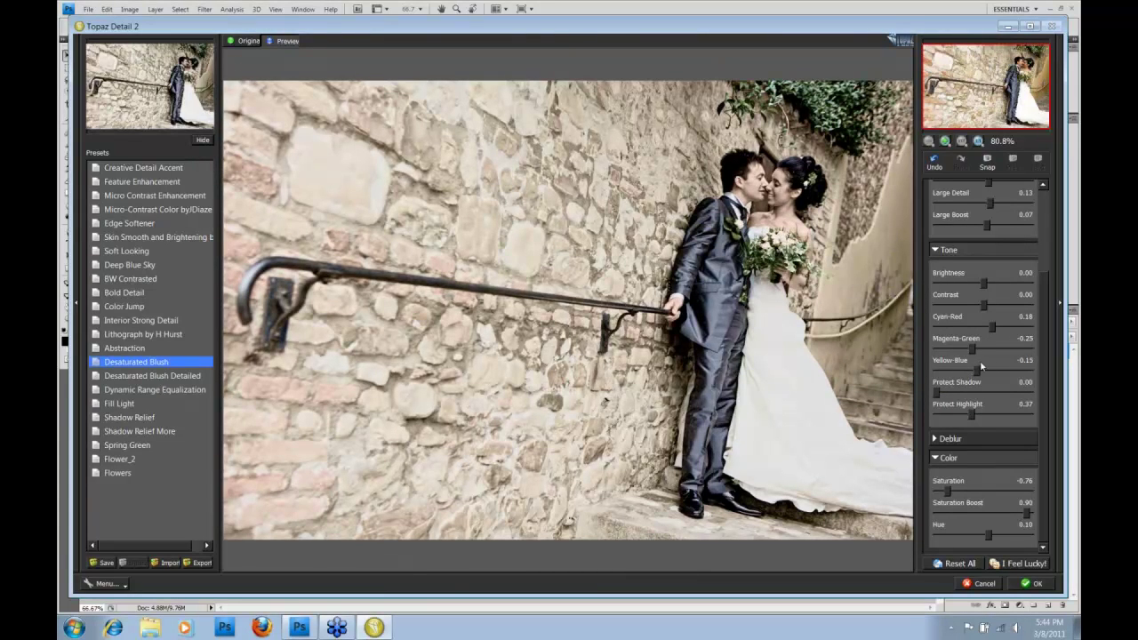
{"action": "left_click_drag", "start_coordinate": [978, 370], "coordinate": [983, 370]}
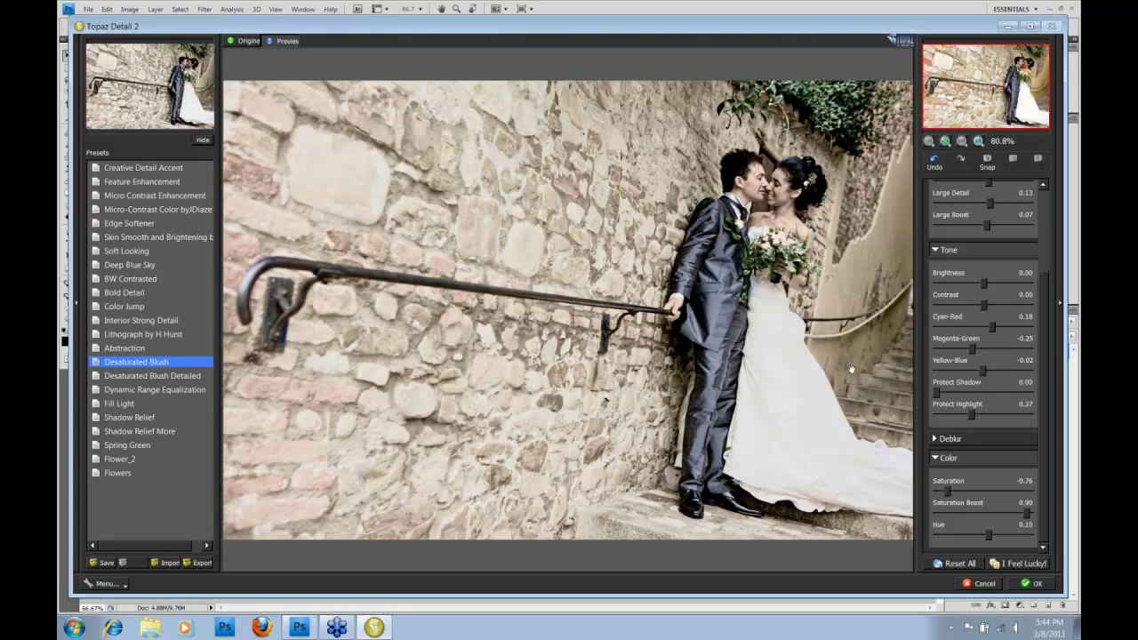
Test Protect Highlight at 0.00, set it to 0.21, and compare the dress highlights with the original
{"action": "left_click_drag", "start_coordinate": [972, 416], "coordinate": [926, 416]}
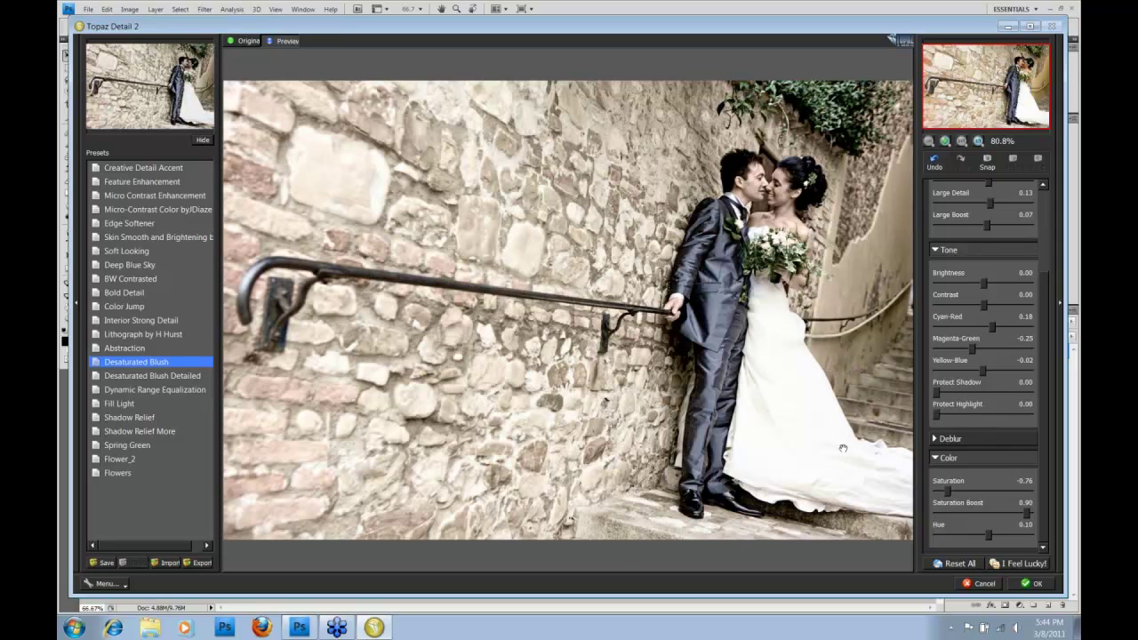
{"action": "left_click", "coordinate": [556, 353]}
{"action": "left_click_drag", "start_coordinate": [937, 416], "coordinate": [958, 415]}
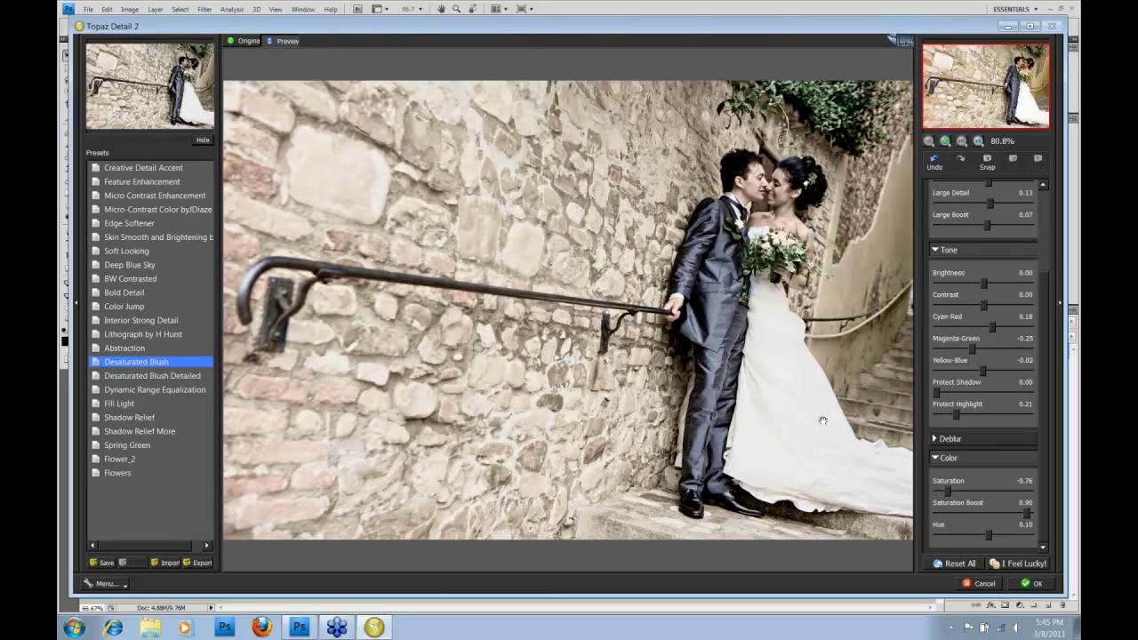
{"action": "left_click", "coordinate": [789, 404]}
{"action": "left_click", "coordinate": [787, 383]}
{"action": "left_click", "coordinate": [788, 413]}
Test Saturation Boost at 0.36, set it to 0.49, and compare the preview with the original
{"action": "left_click_drag", "start_coordinate": [1026, 511], "coordinate": [1003, 520]}
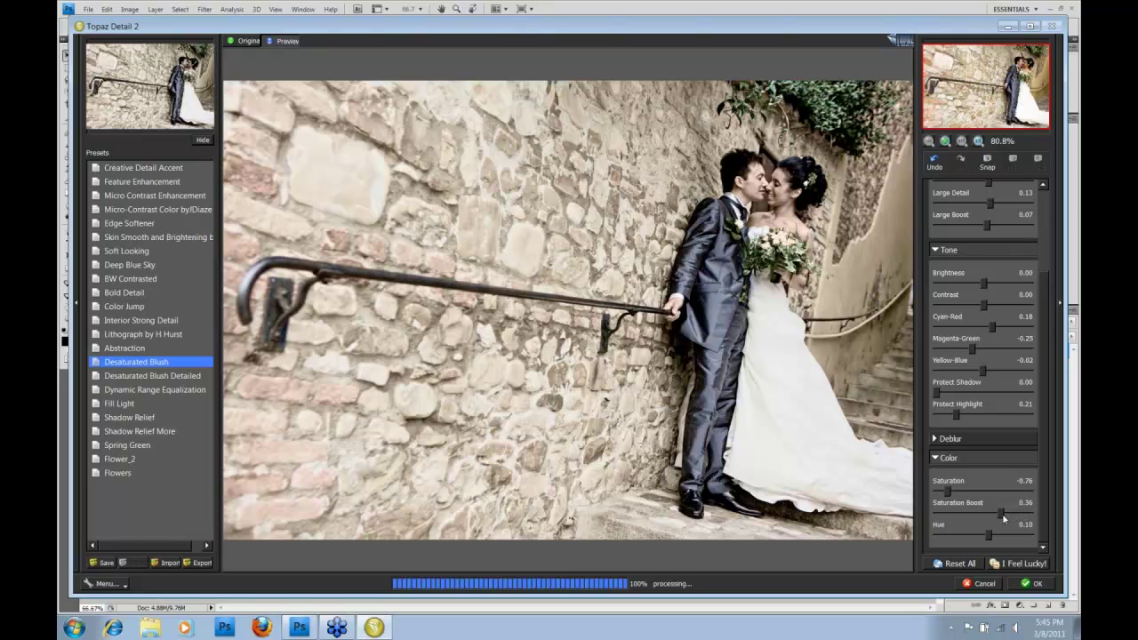
{"action": "left_click_drag", "start_coordinate": [1004, 520], "coordinate": [1010, 515]}
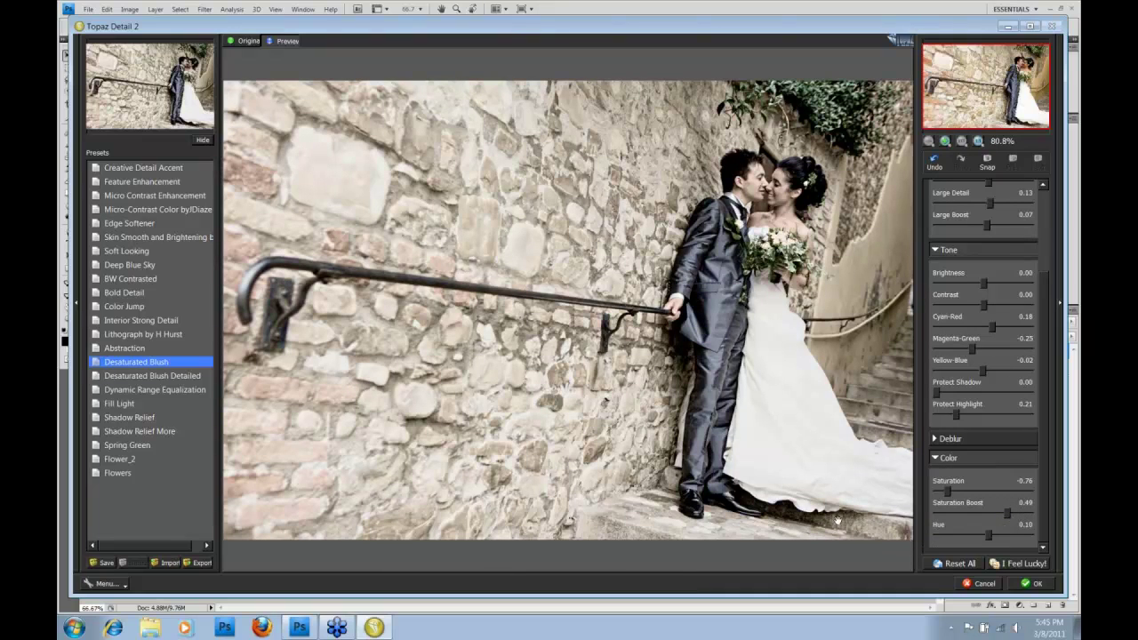
{"action": "left_click", "coordinate": [692, 430]}
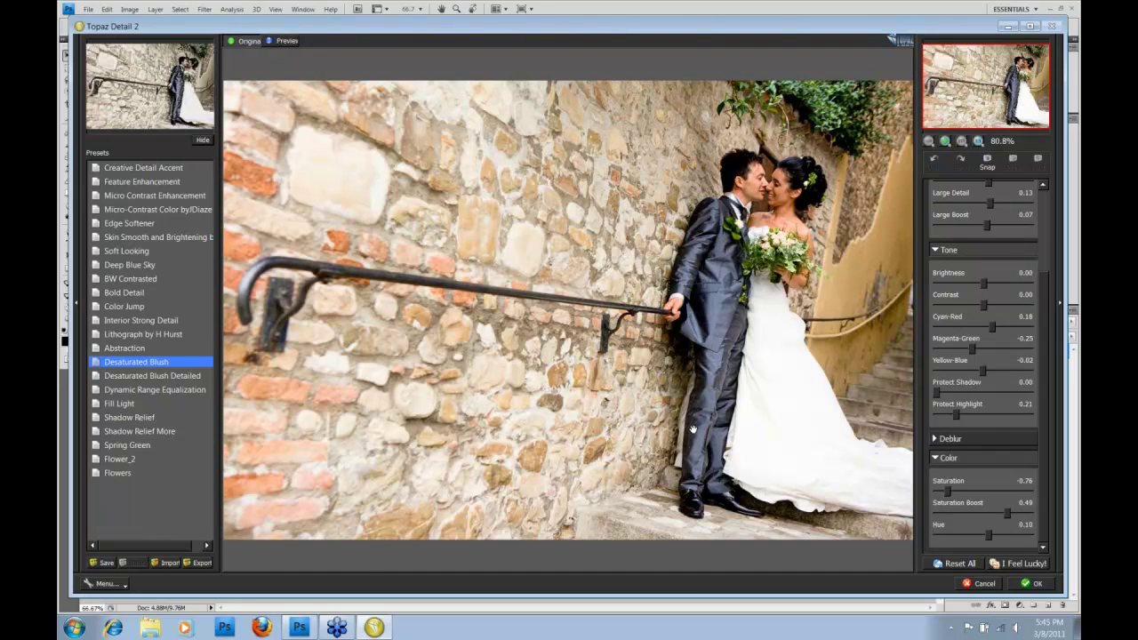
{"action": "left_click", "coordinate": [692, 430]}
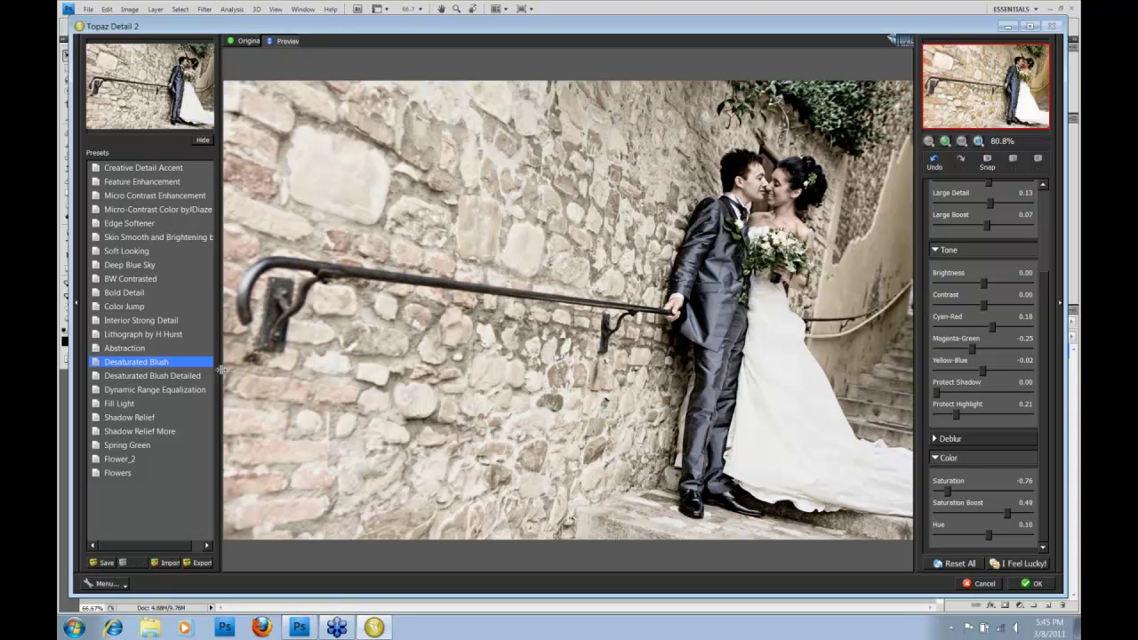
Restore the unmodified Desaturated Blush preset and apply the Topaz Detail effect to the wedding photo
{"action": "left_click", "coordinate": [127, 363]}
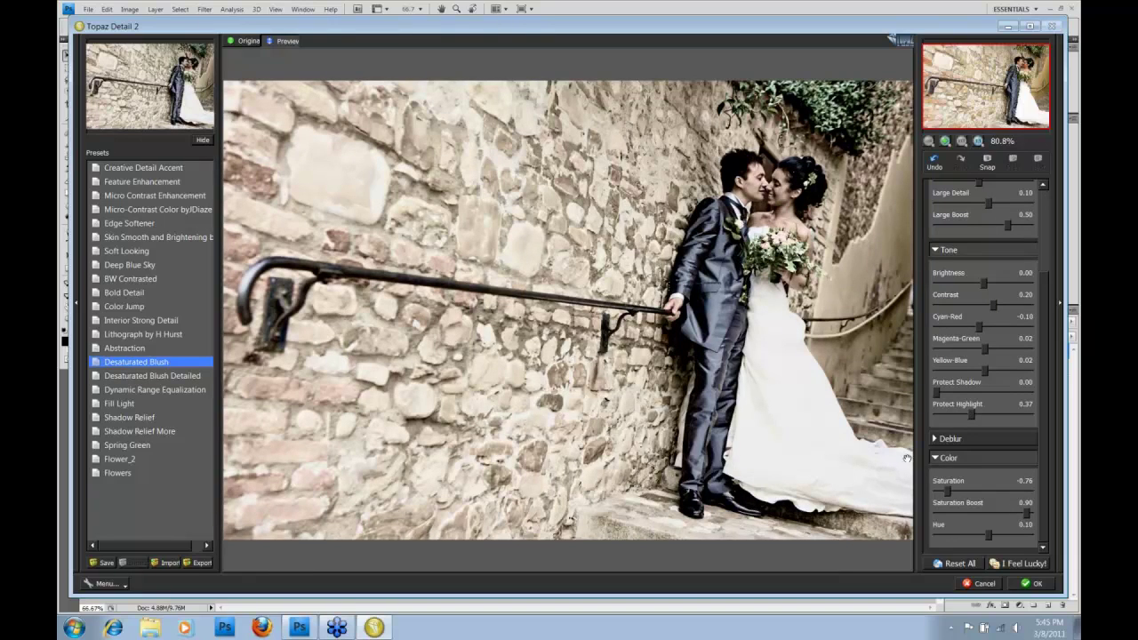
{"action": "left_click", "coordinate": [1036, 584]}
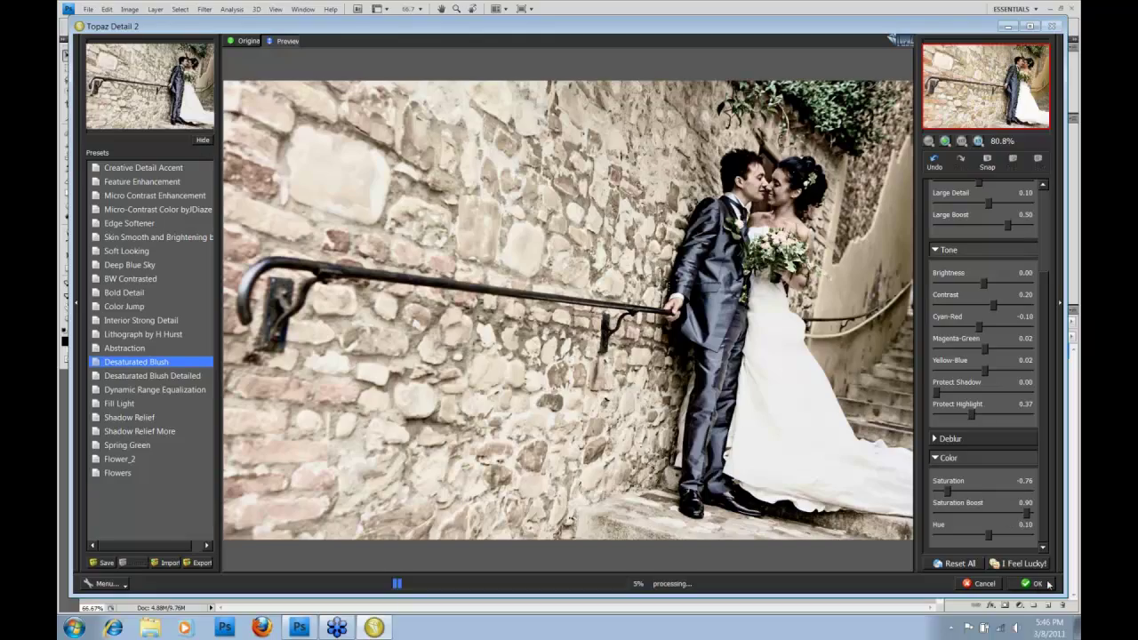